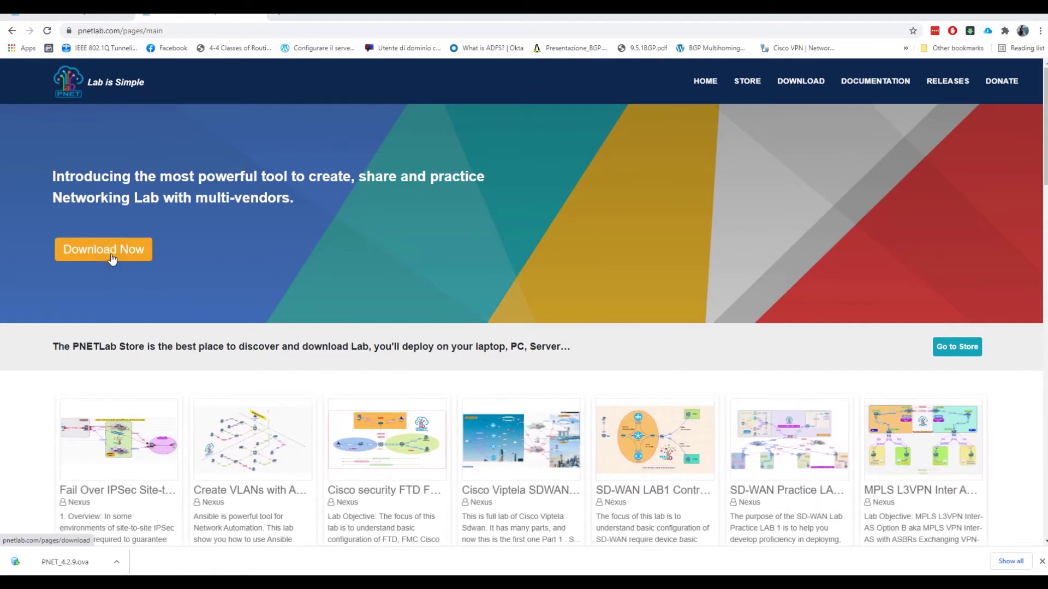
# - Open the PNET download page and scroll to the note on enabling virtualization in VMware
pyautogui.click(113, 259)
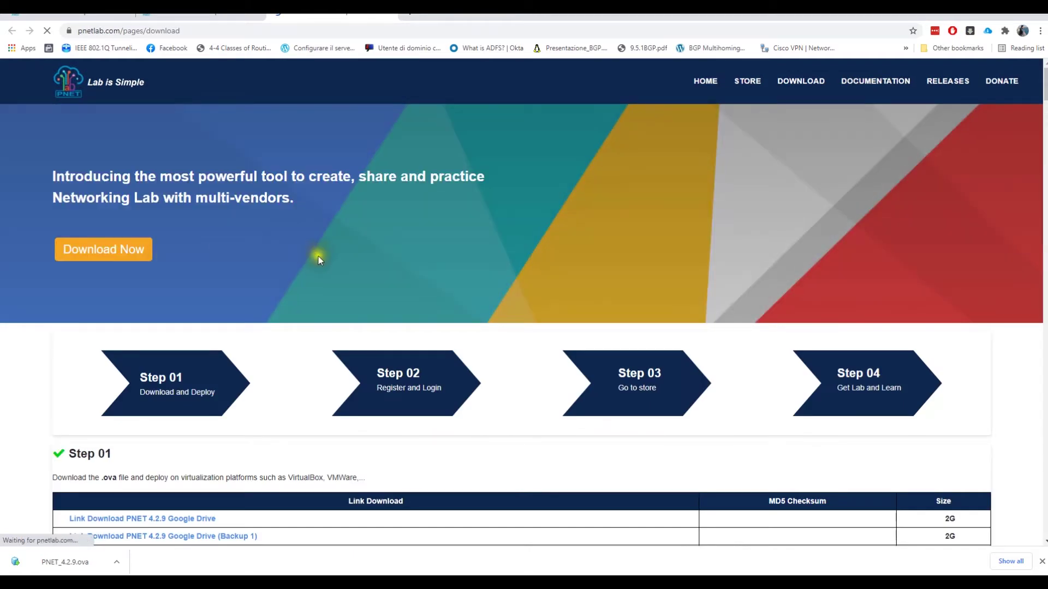
pyautogui.scroll(-5, 319, 260)
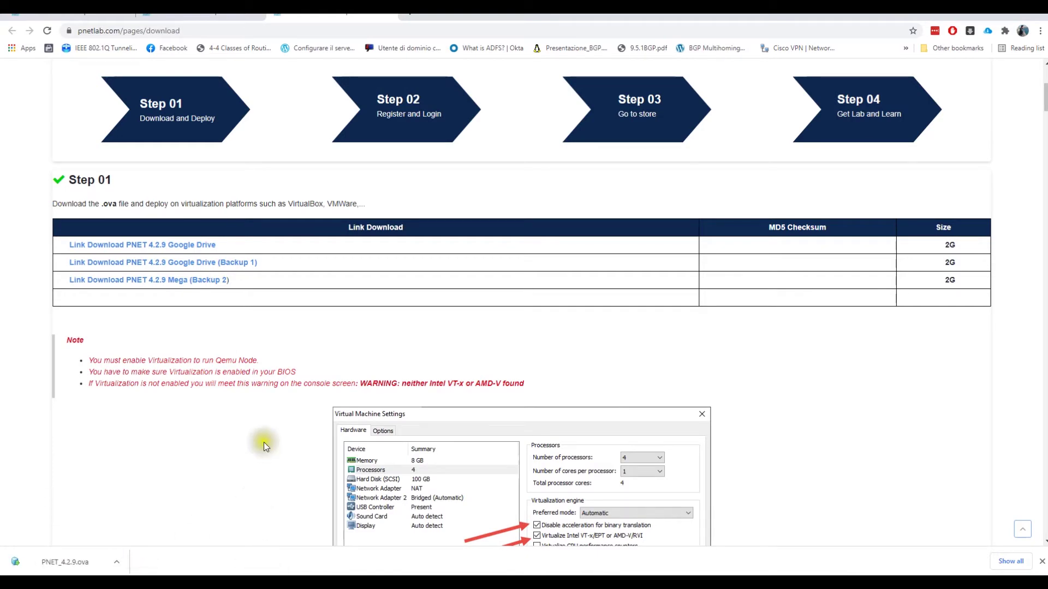
pyautogui.scroll(-5, 273, 386)
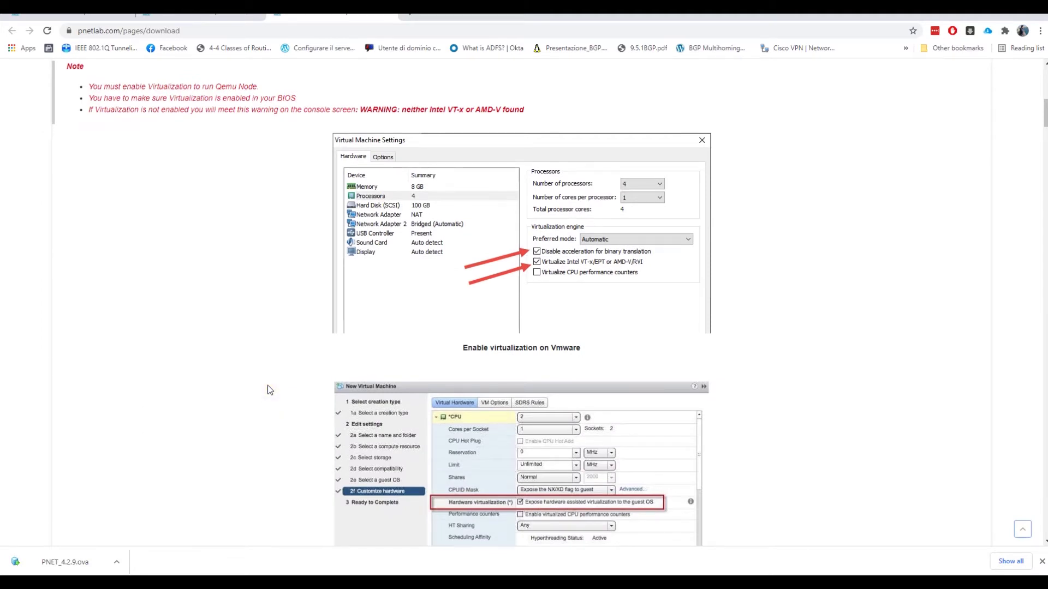
# - In a new tab, search 'vmware workstation pro', open the VMware product page, then return to PNETLab
pyautogui.click(412, 12)
pyautogui.write('vm')
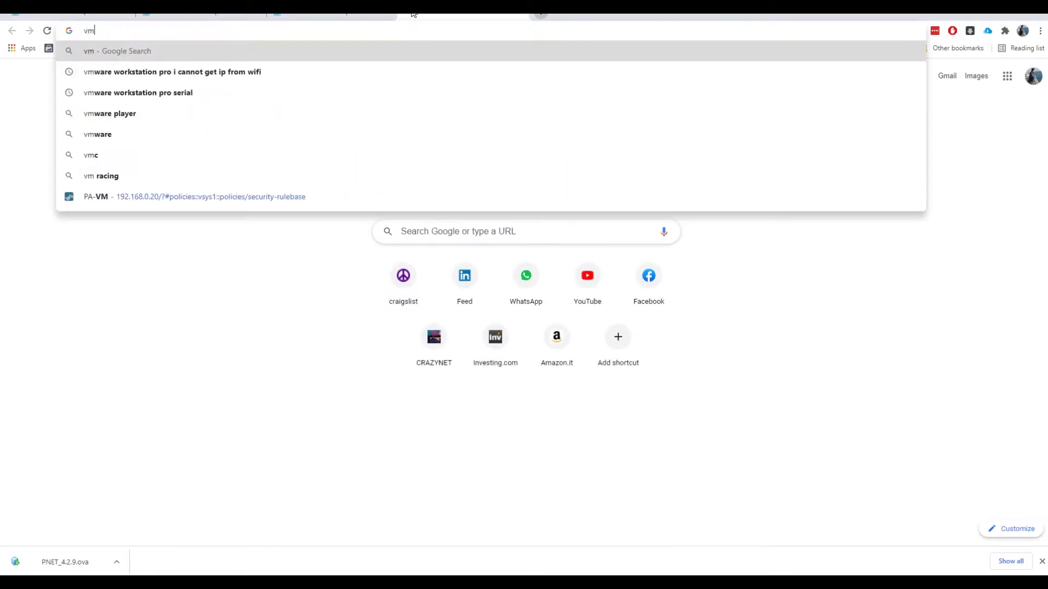
pyautogui.write('ware wor')
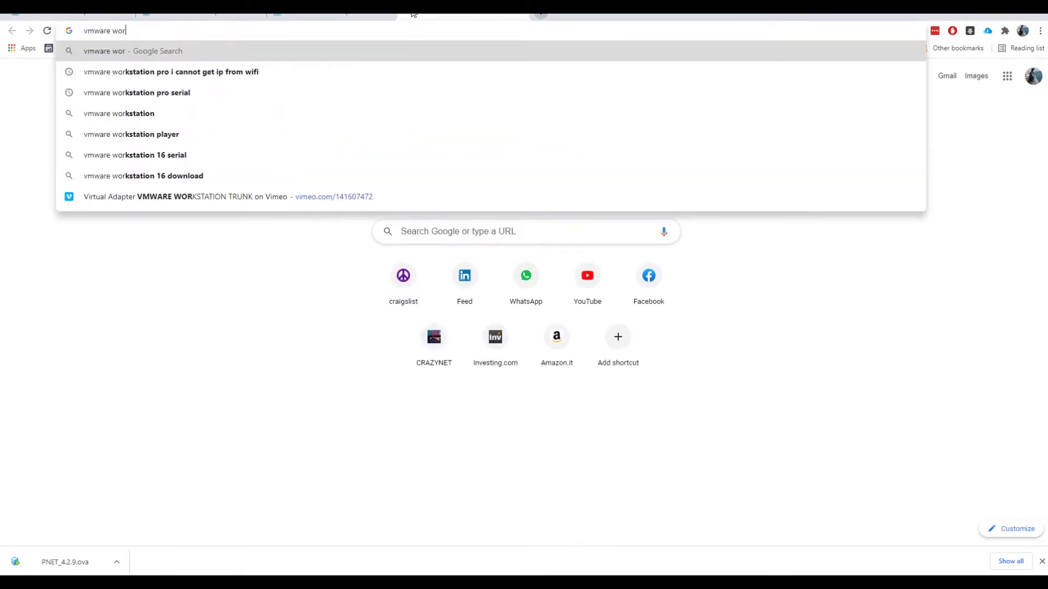
pyautogui.write('sta')
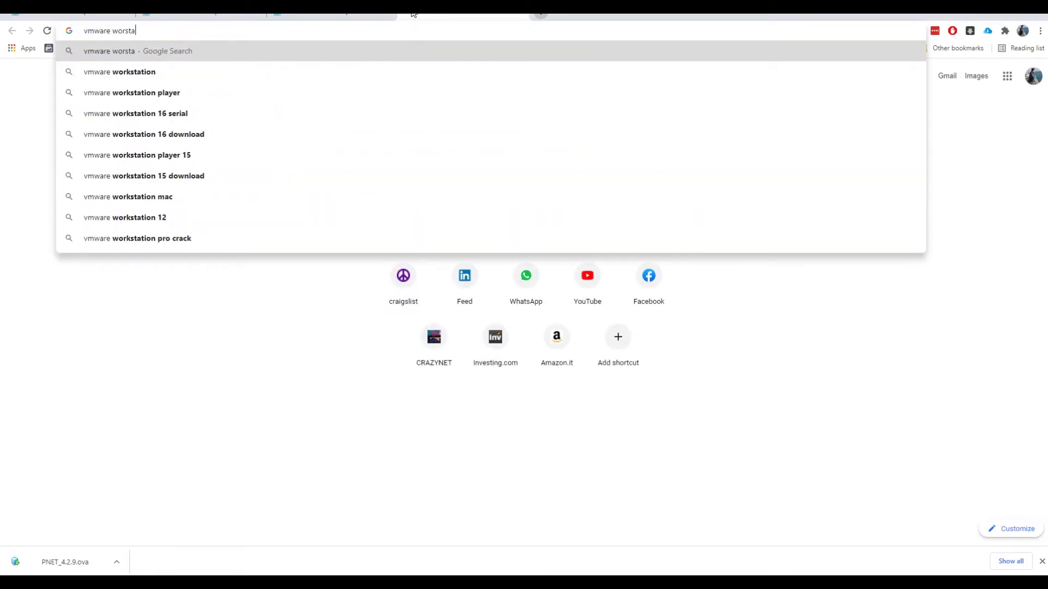
pyautogui.press('Down')
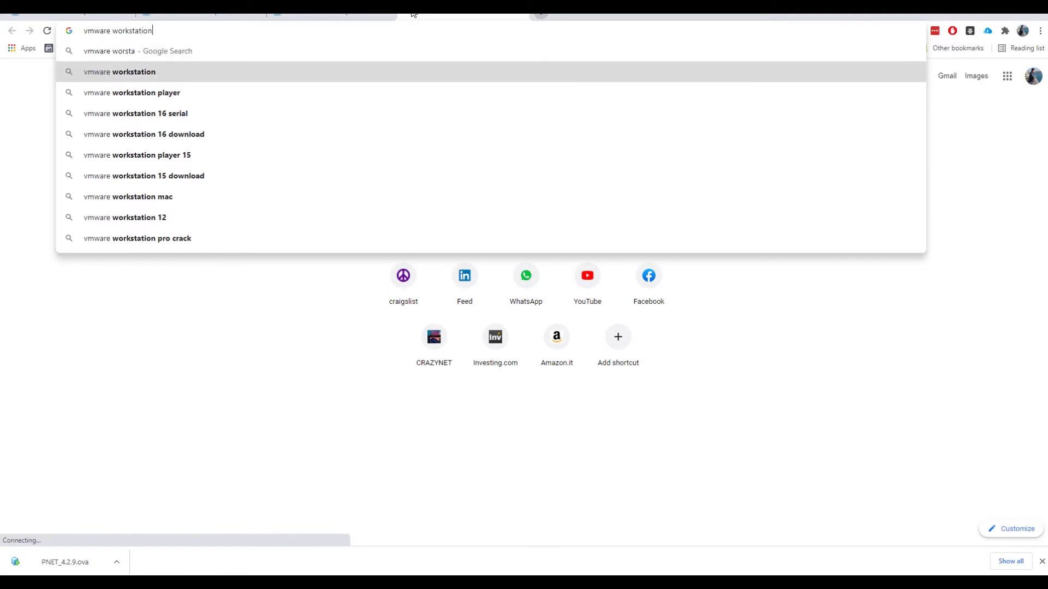
pyautogui.write('pro')
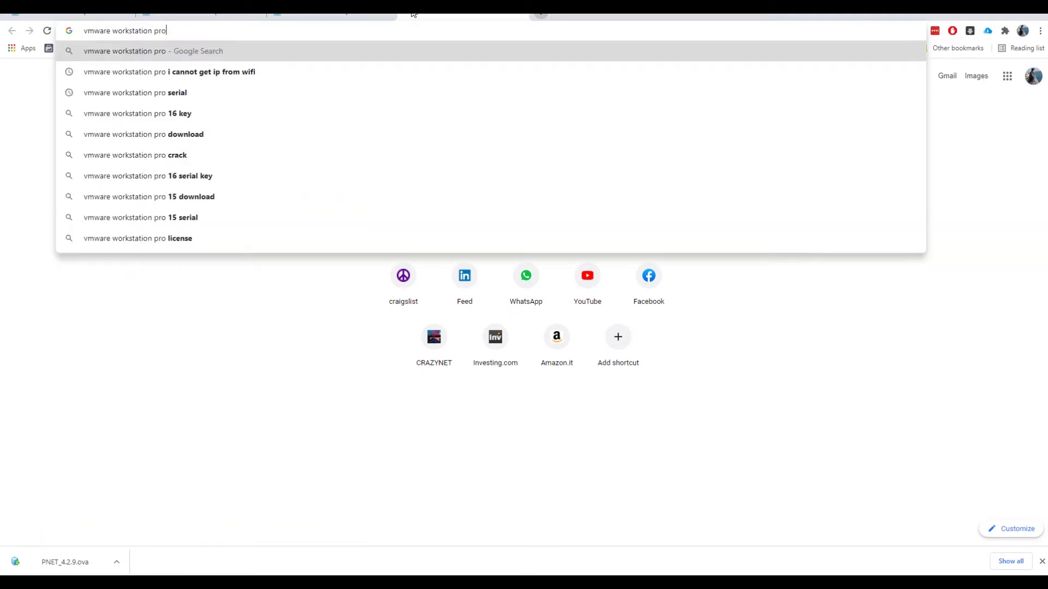
pyautogui.press('Return')
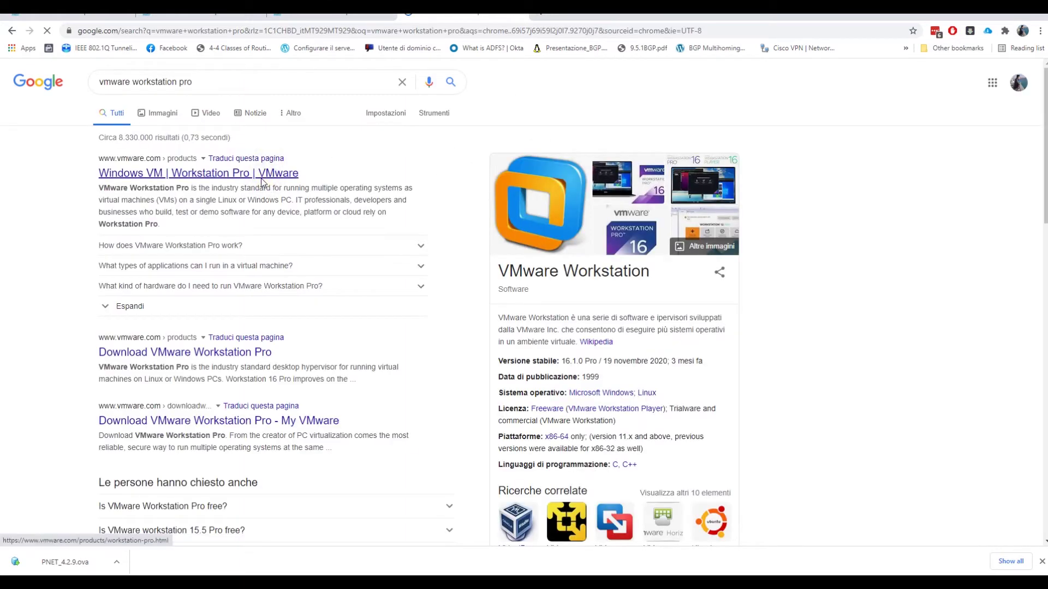
pyautogui.click(262, 182)
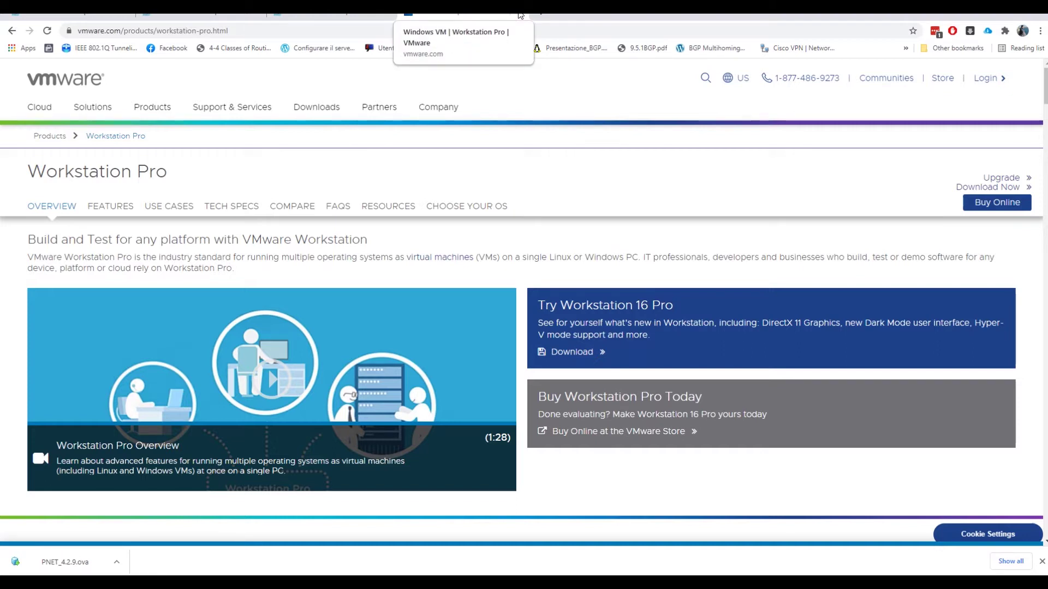
pyautogui.hotkey('ctrl', 'shift', 'Tab')
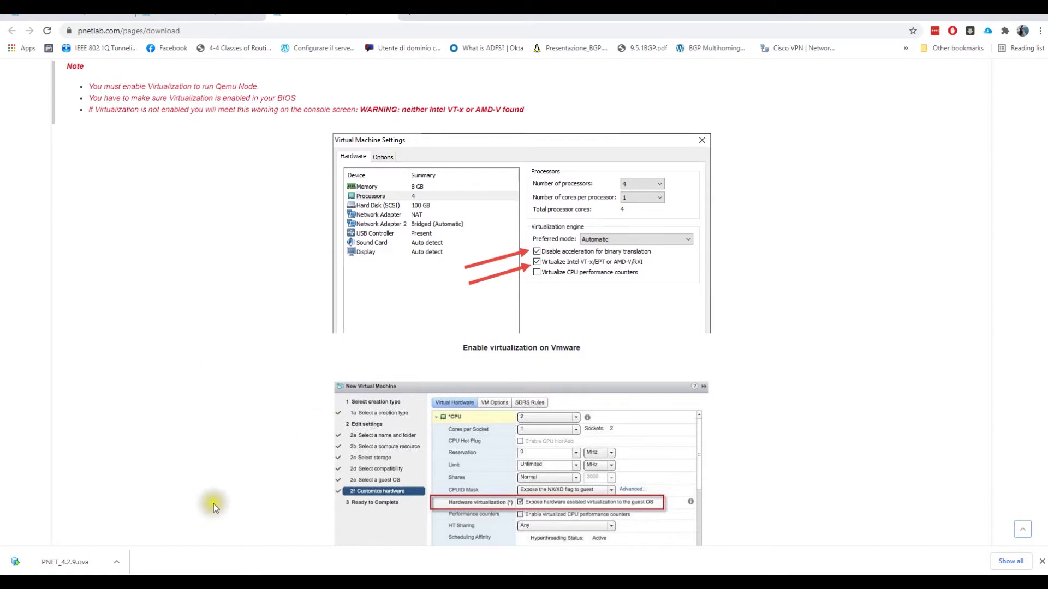
# - Start importing the downloaded PNET_4.2.9.ova and browse the New Volume (G:) drive for a storage folder
pyautogui.click(69, 558)
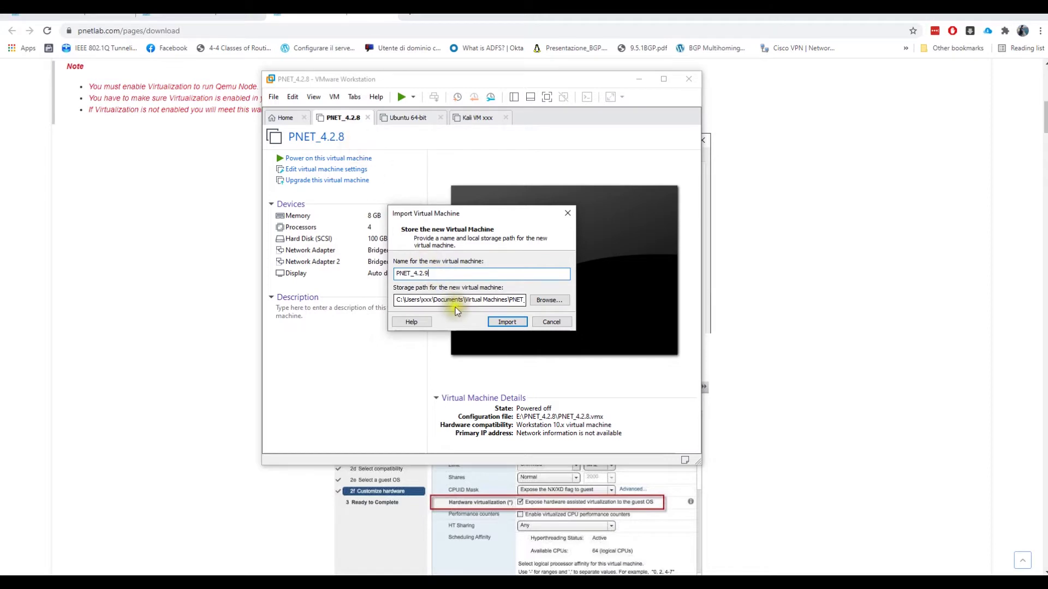
pyautogui.click(507, 322)
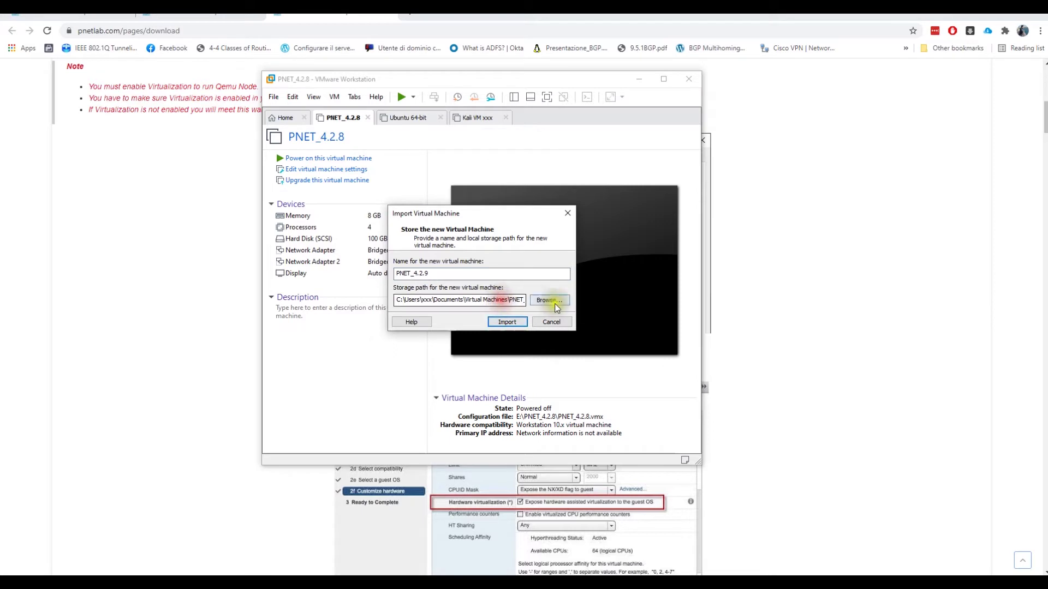
pyautogui.click(545, 300)
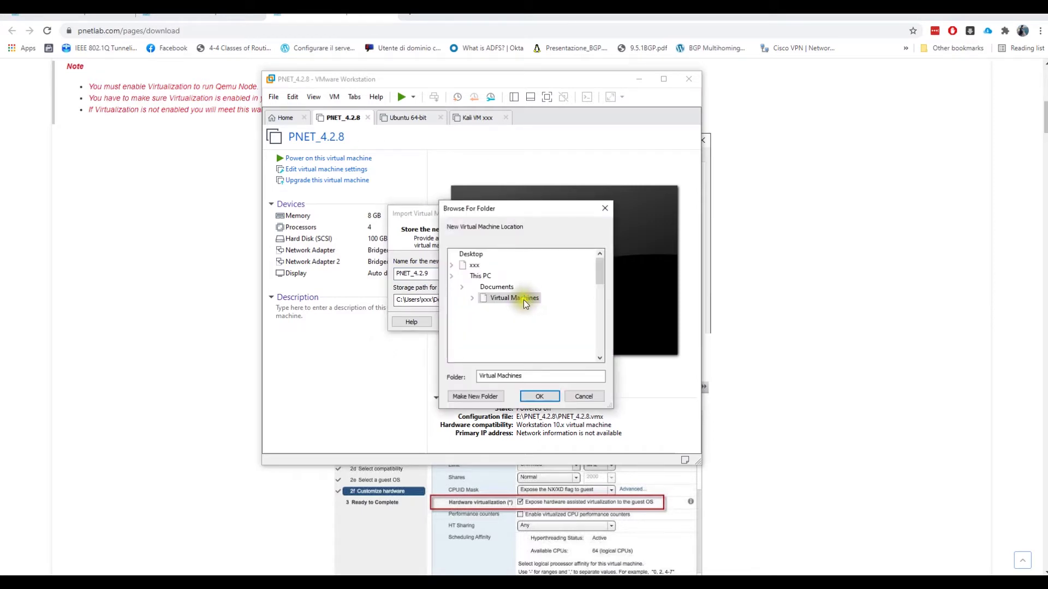
pyautogui.scroll(-5, 487, 310)
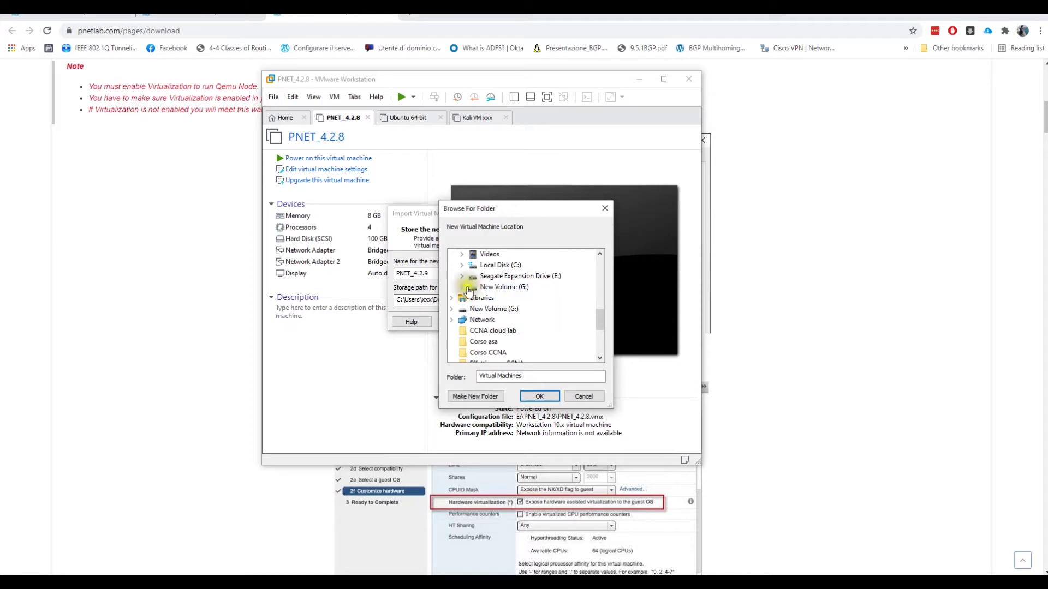
pyautogui.click(462, 288)
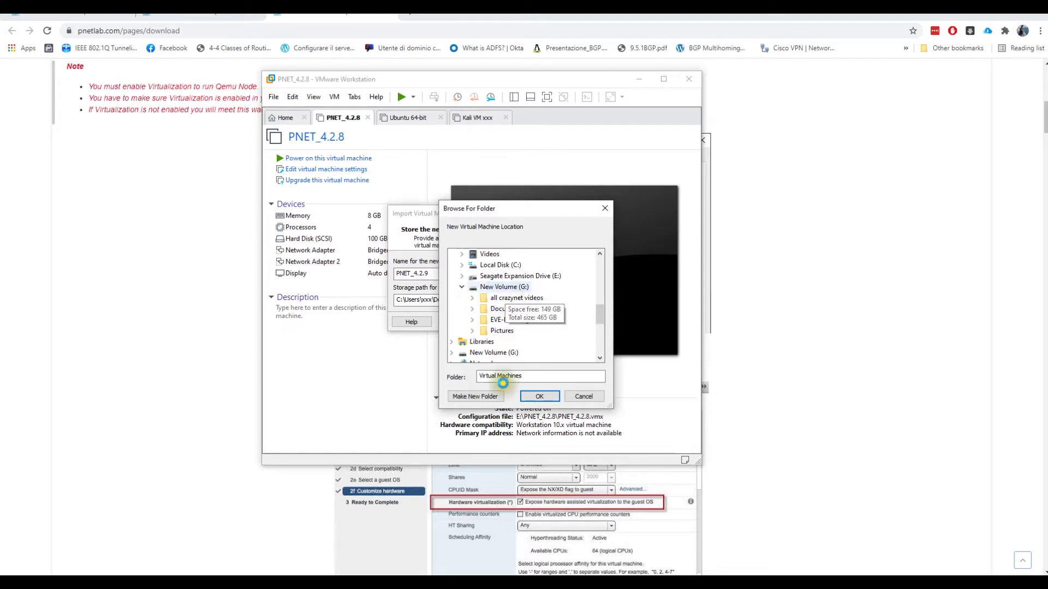
# - Create a 'pnetlab' folder under Virtual Machines and set it as the import's storage location
pyautogui.rightClick(506, 331)
pyautogui.click(478, 397)
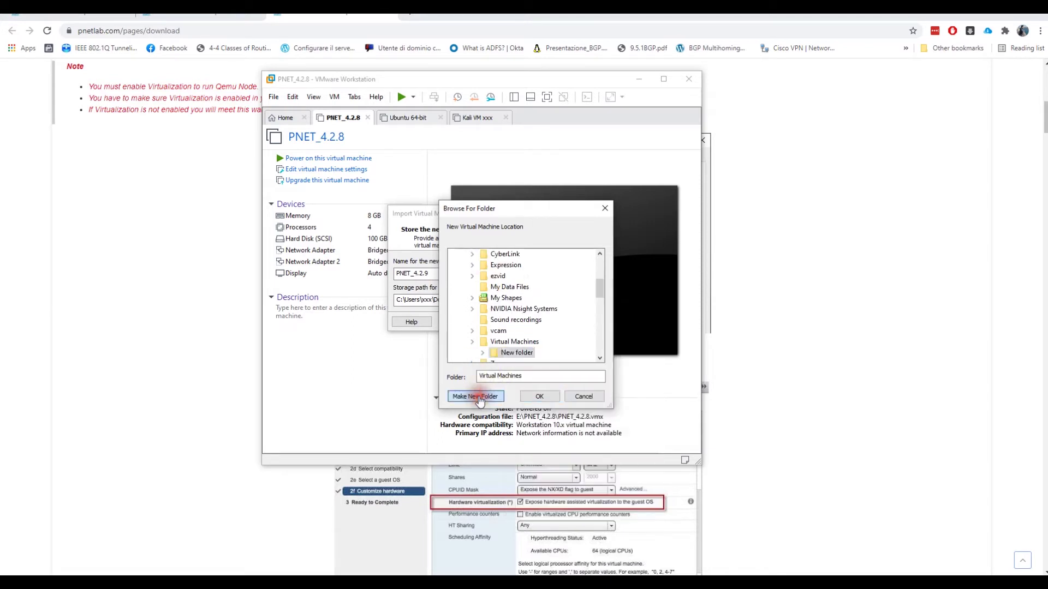
pyautogui.write('p')
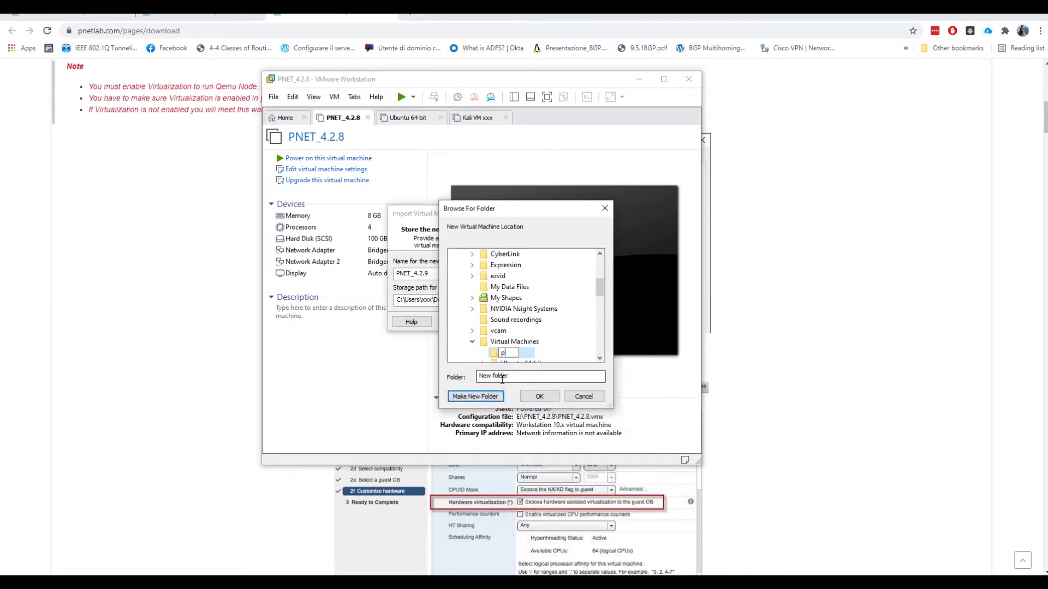
pyautogui.write('netlab')
pyautogui.press('Return')
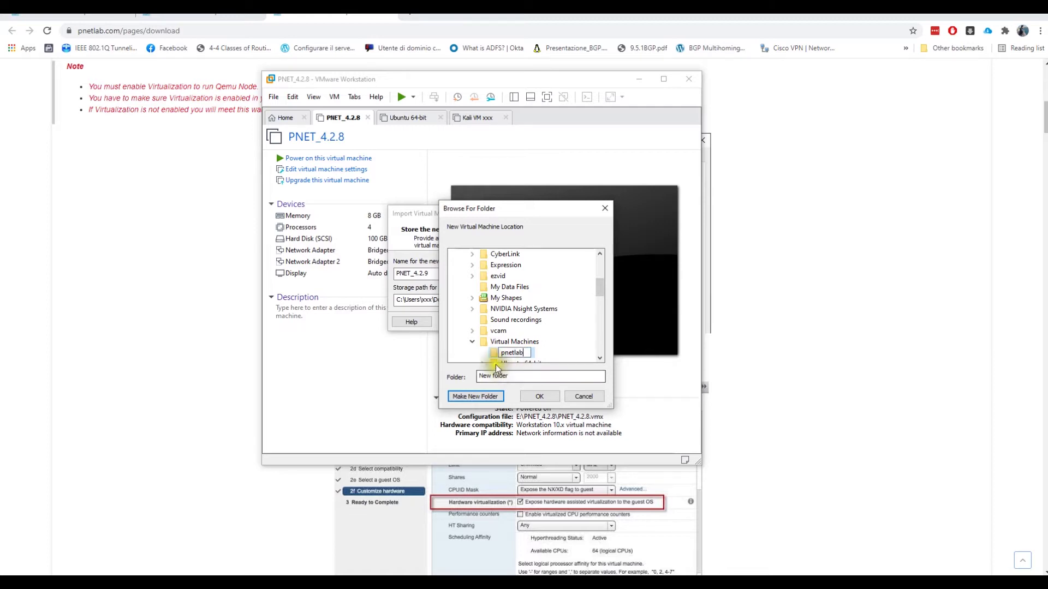
pyautogui.click(503, 341)
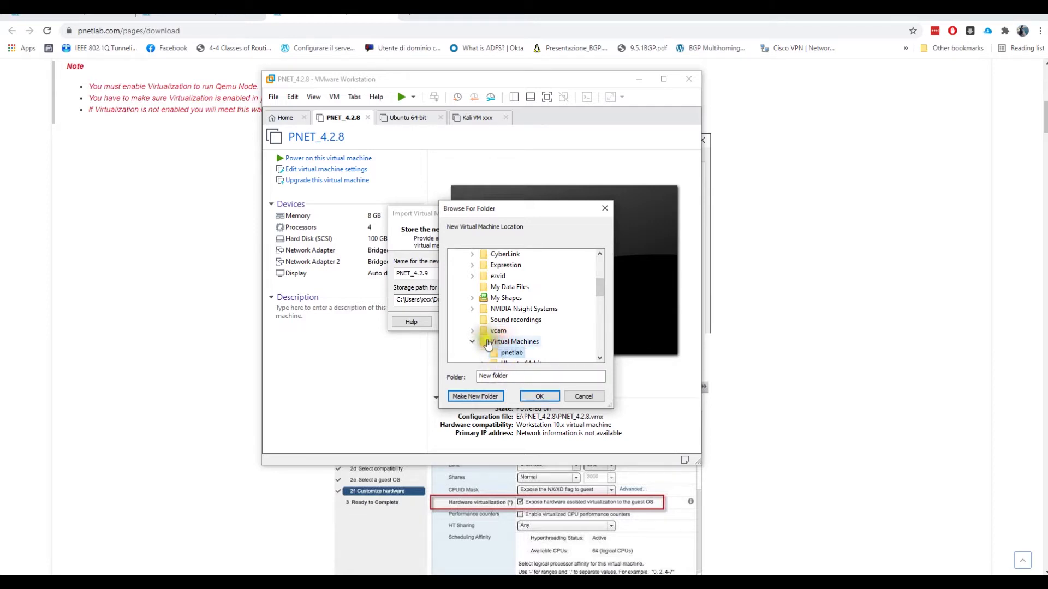
pyautogui.click(498, 353)
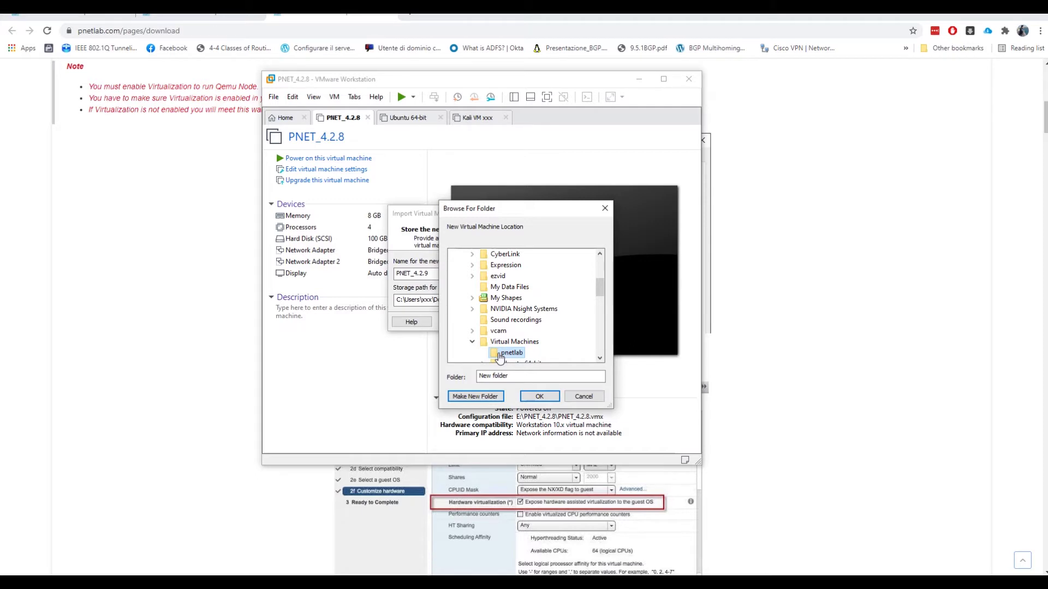
pyautogui.moveTo(513, 207); pyautogui.dragTo(653, 207)
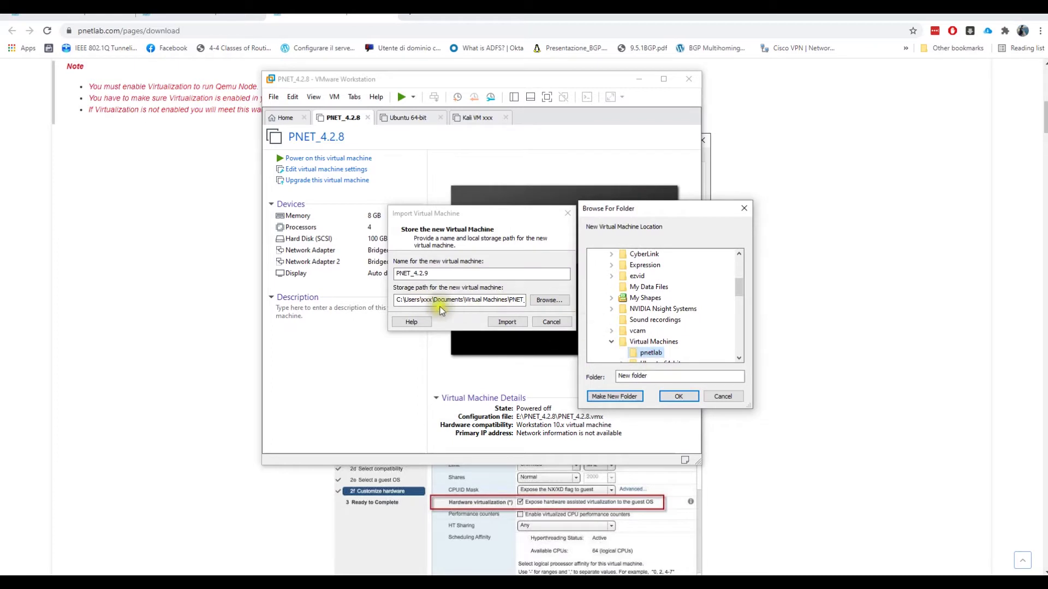
pyautogui.click(677, 396)
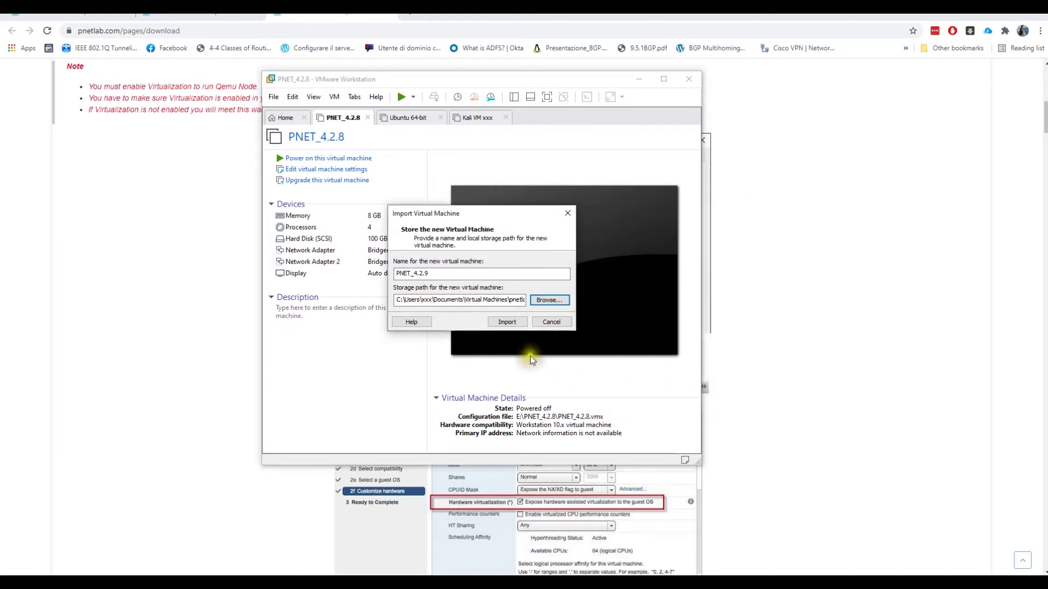
# - Import the PNET_4.2.9 virtual machine and wait for the progress bar to finish
pyautogui.click(503, 321)
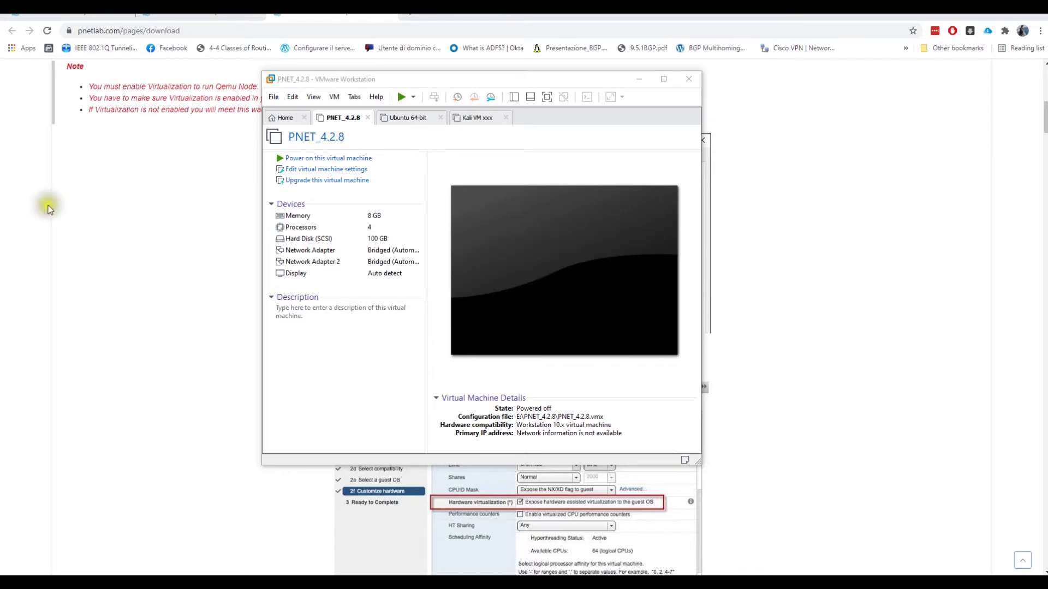
# - Enable 'Virtualize Intel VT-x/EPT or AMD-V/RVI' in the PNET_4.2.9 VM's processor settings
pyautogui.moveTo(458, 83); pyautogui.dragTo(237, 83)
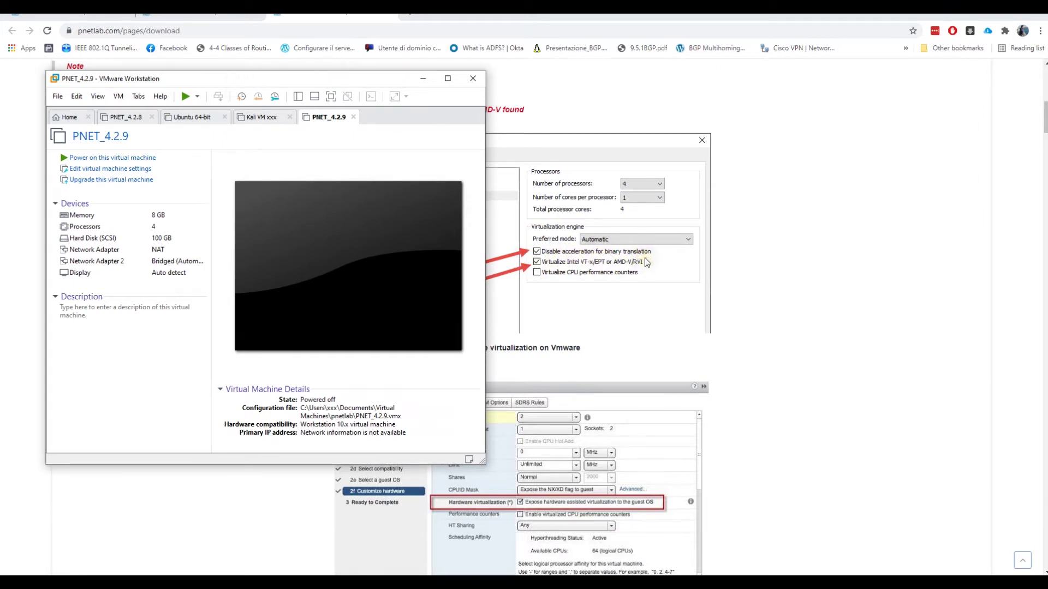
pyautogui.moveTo(241, 81); pyautogui.dragTo(301, 81)
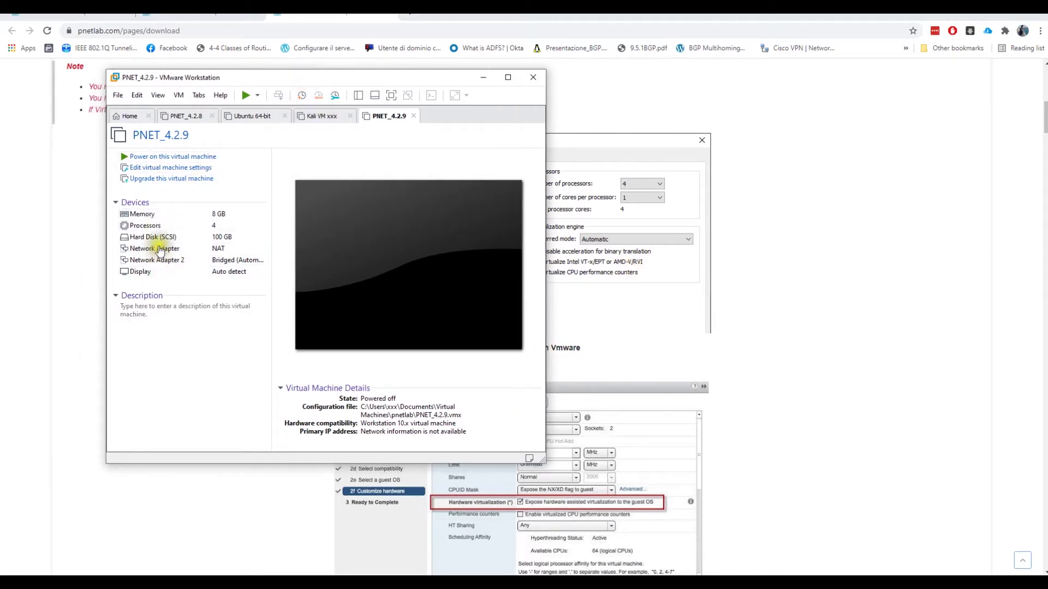
pyautogui.click(151, 216)
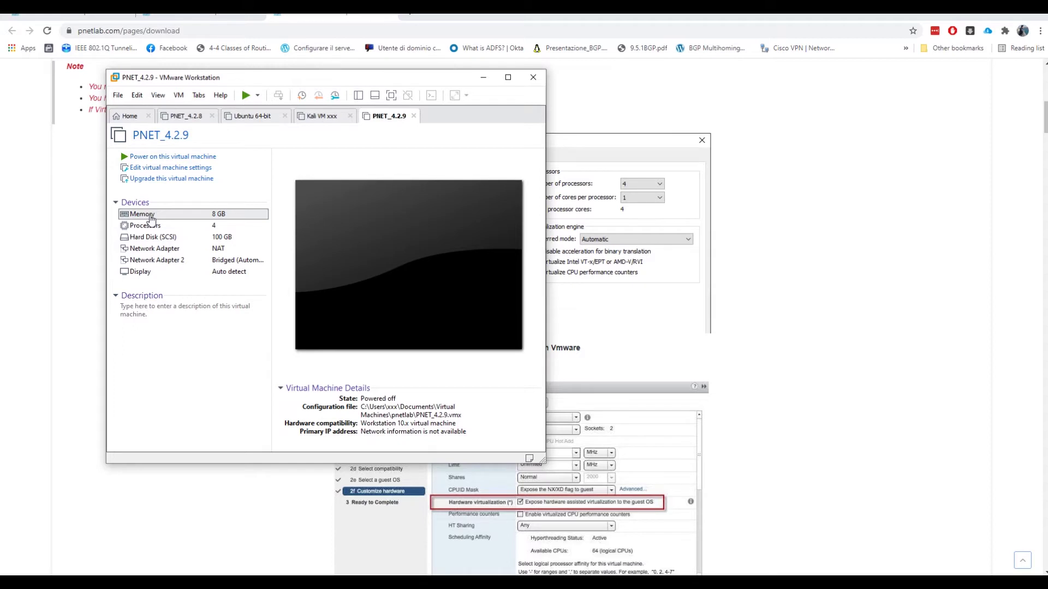
pyautogui.doubleClick(202, 270)
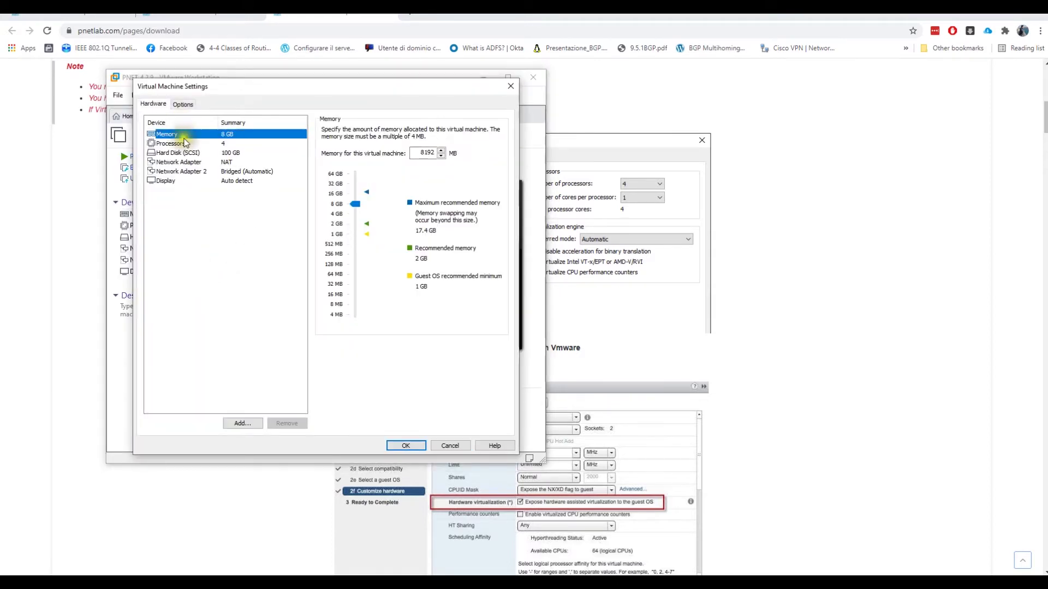
pyautogui.click(184, 143)
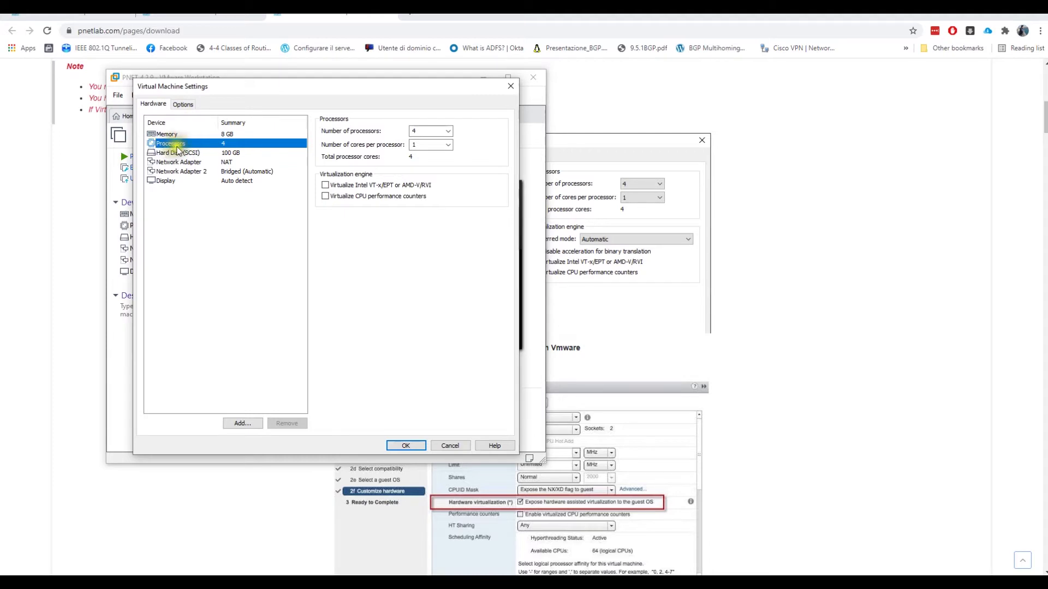
pyautogui.click(340, 186)
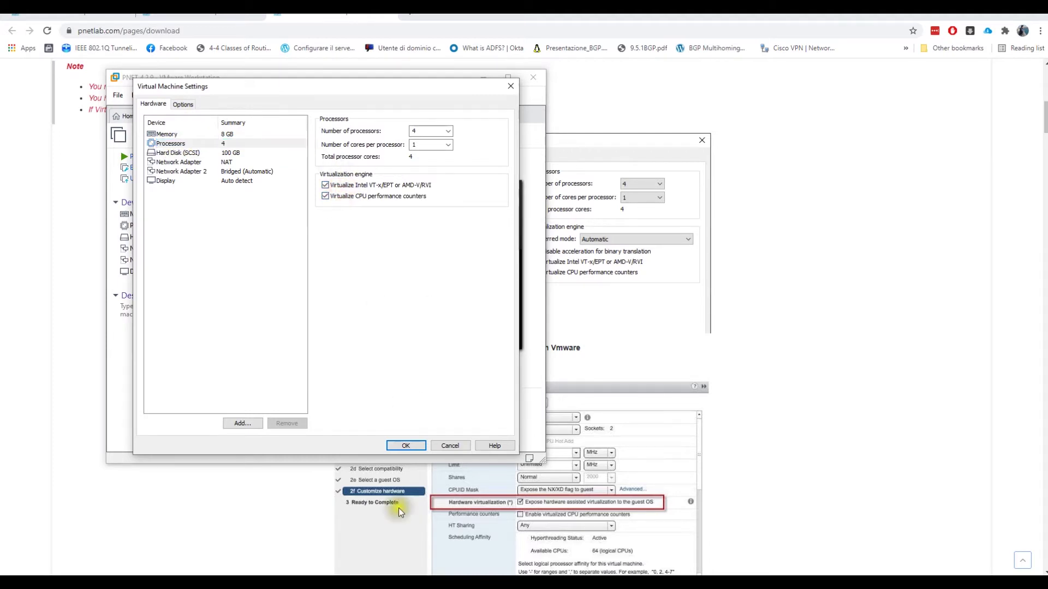
pyautogui.click(406, 446)
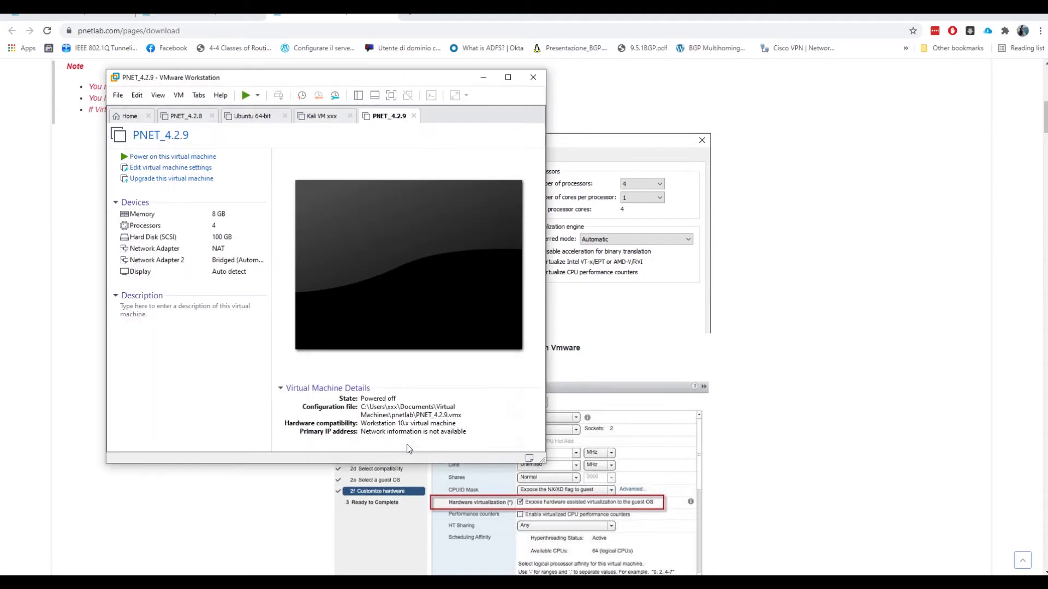
# - Power on PNET_4.2.9, focus its console, then minimize VMware to read the login guide
pyautogui.click(246, 96)
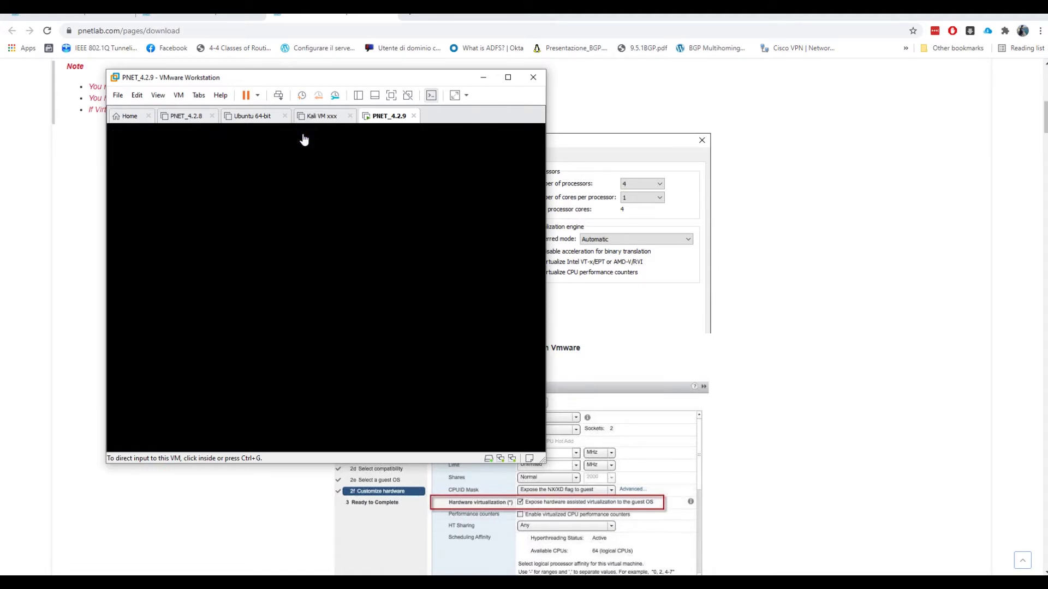
pyautogui.click(343, 152)
pyautogui.click(394, 78)
pyautogui.scroll(-15, 680, 215)
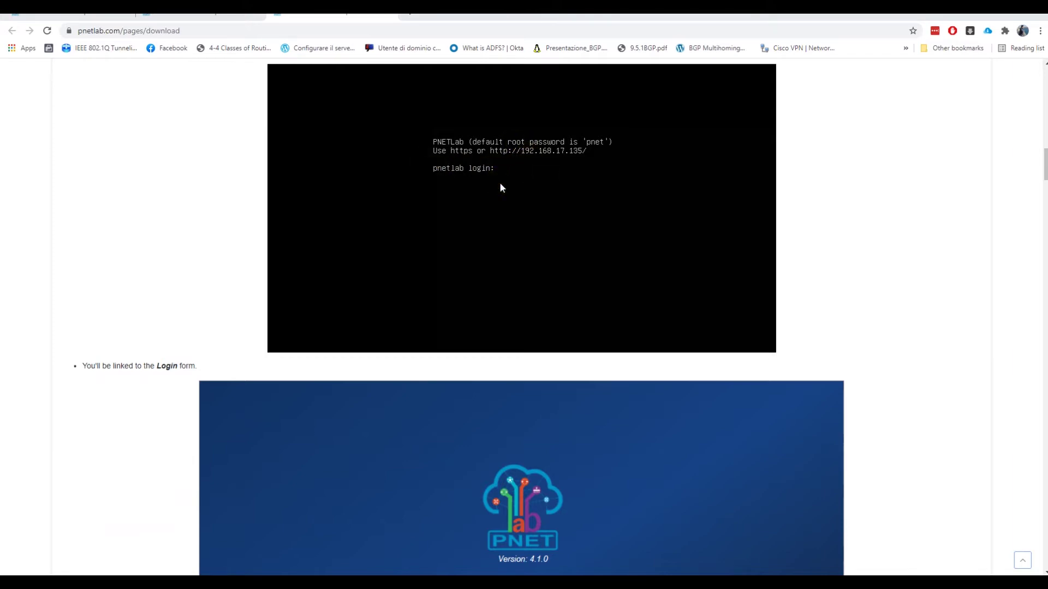
# - Position the VM console over the browser to watch the boot reach 192.168.83.146, then start a new tab
pyautogui.scroll(10, 499, 188)
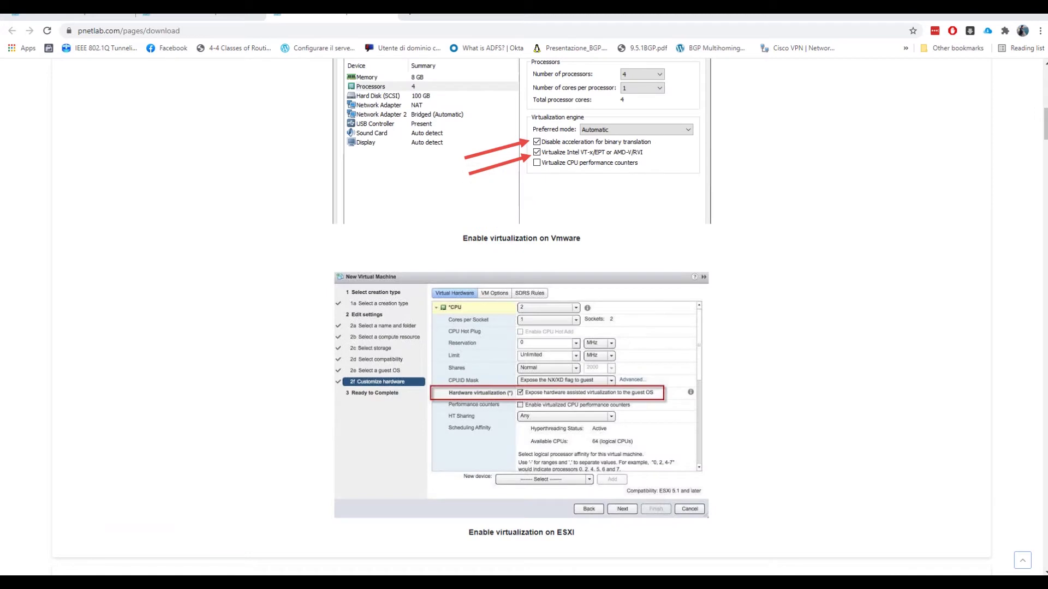
pyautogui.moveTo(0, 71); pyautogui.dragTo(387, 72)
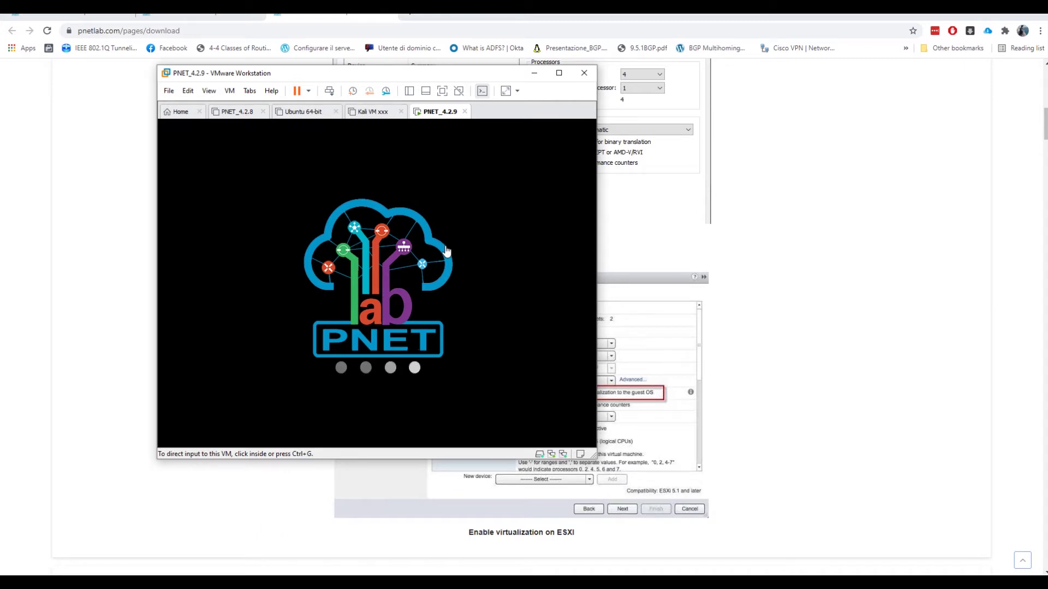
pyautogui.scroll(-5, 824, 234)
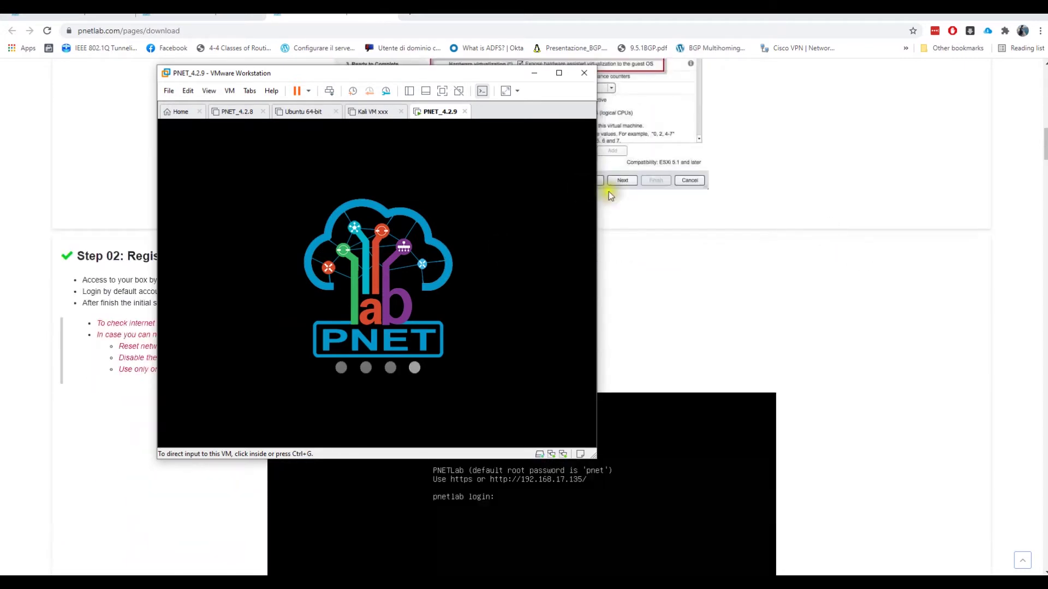
pyautogui.scroll(2, 633, 404)
pyautogui.scroll(-1, 672, 448)
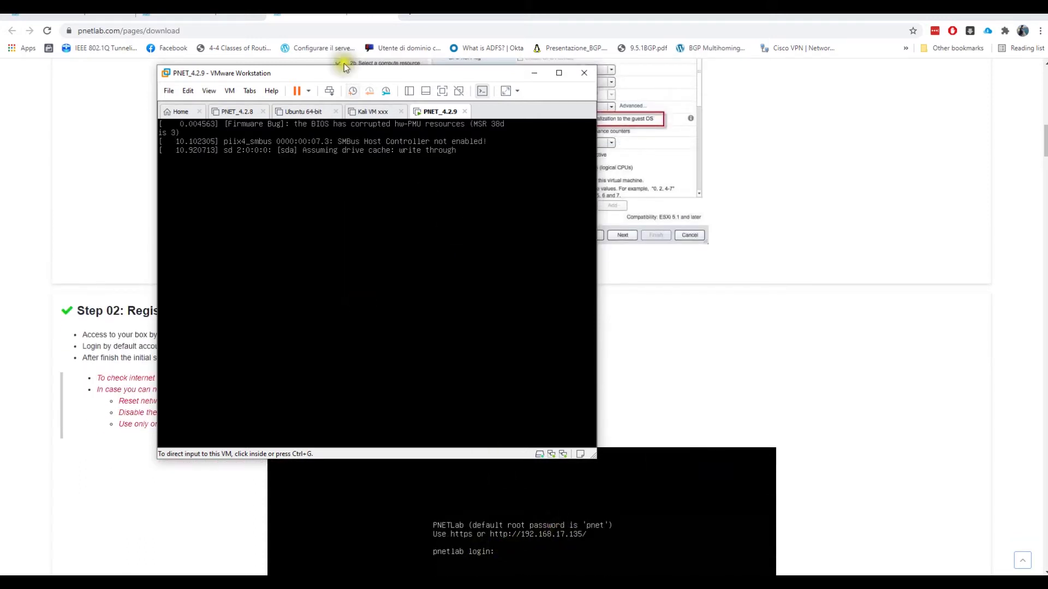
pyautogui.moveTo(355, 76); pyautogui.dragTo(388, 39)
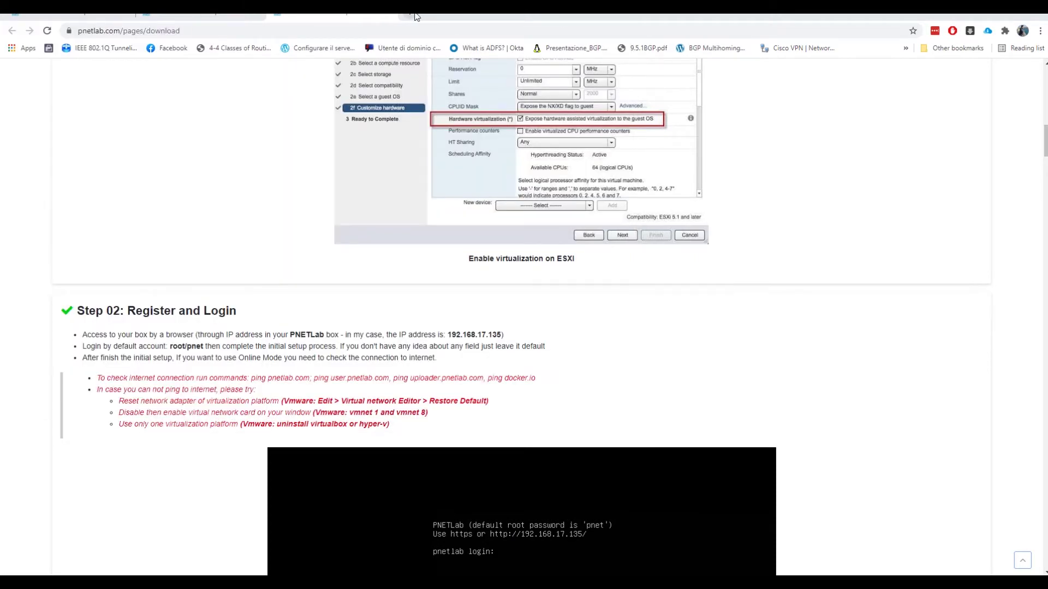
pyautogui.click(415, 16)
pyautogui.write('http://')
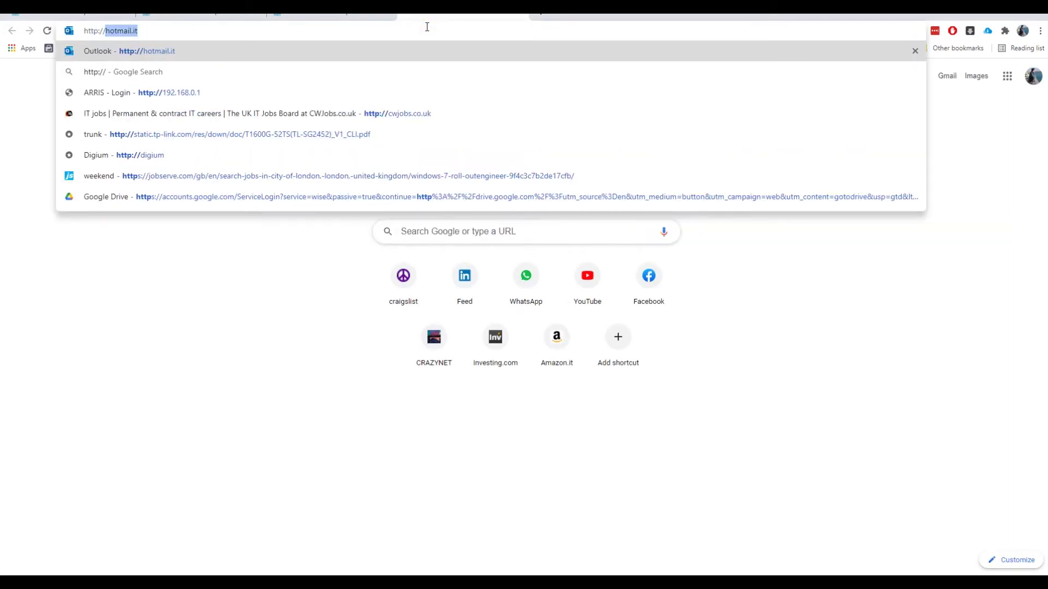
pyautogui.write('192.168.8')
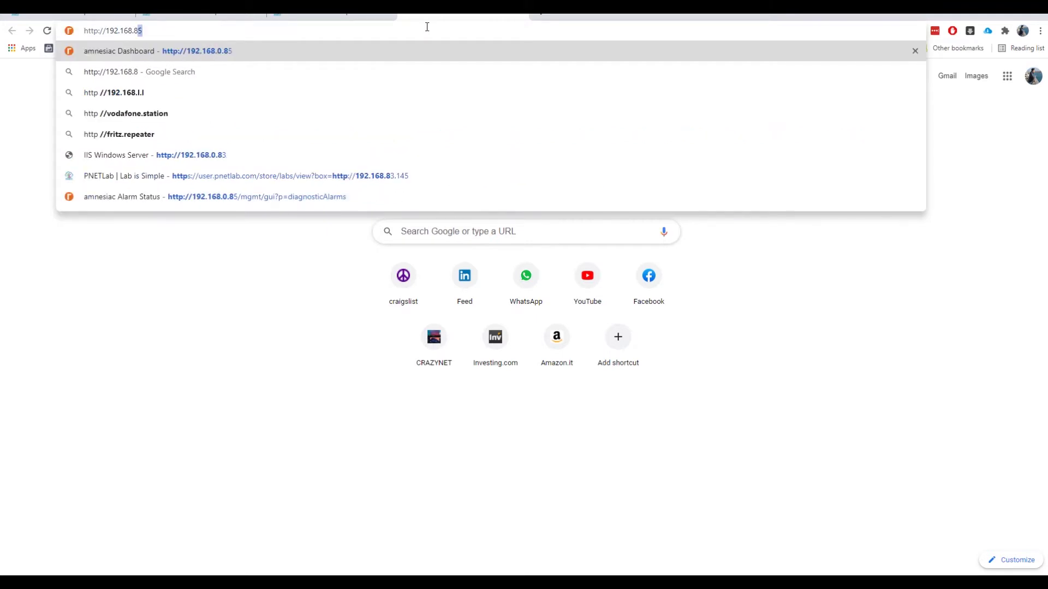
pyautogui.write('3.14')
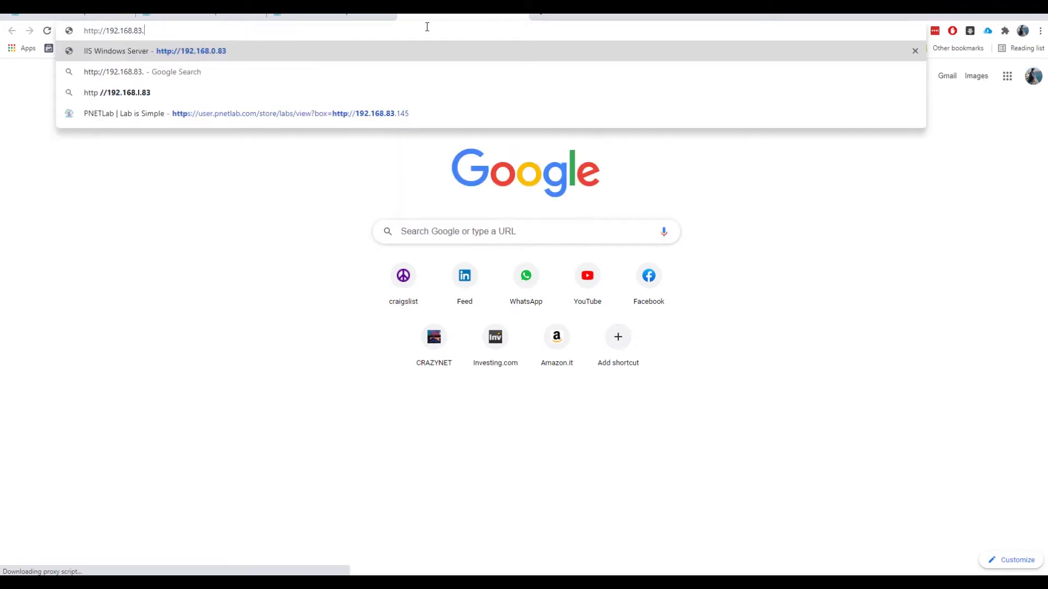
pyautogui.write('6')
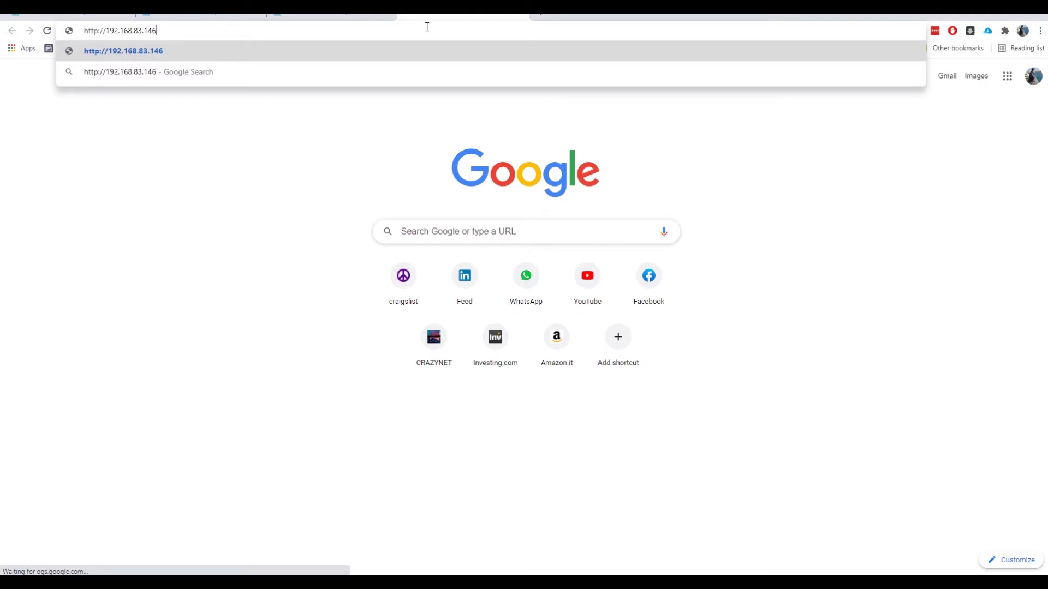
pyautogui.press('Return')
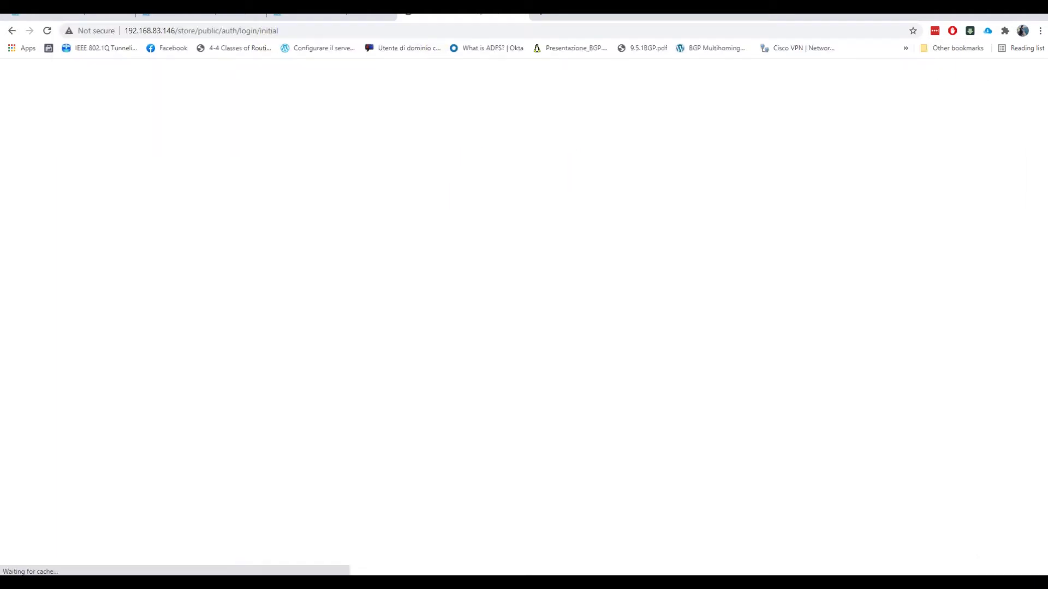
pyautogui.hotkey('alt', 'Tab')
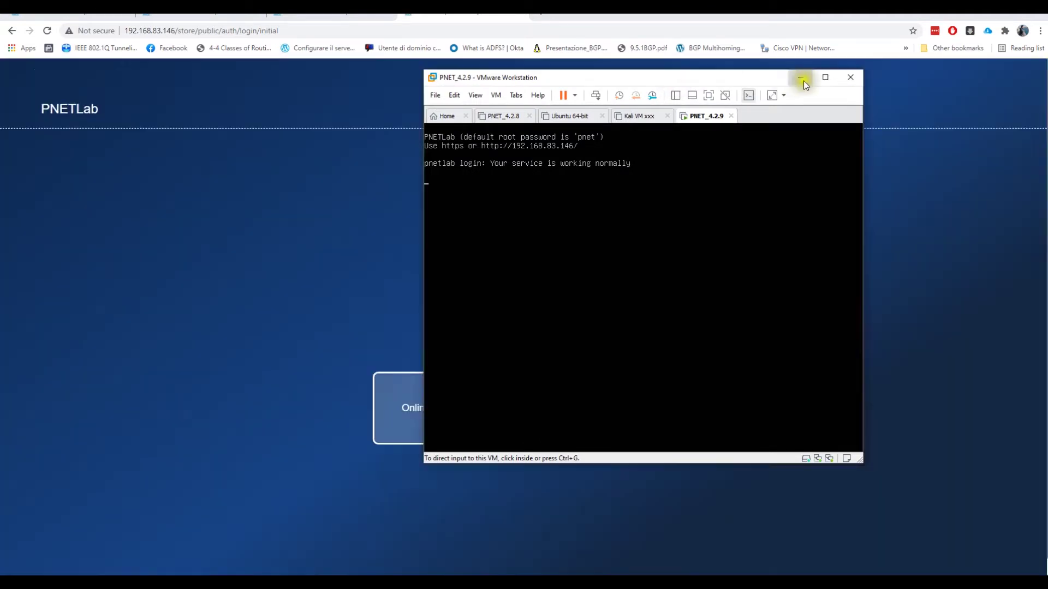
pyautogui.click(801, 79)
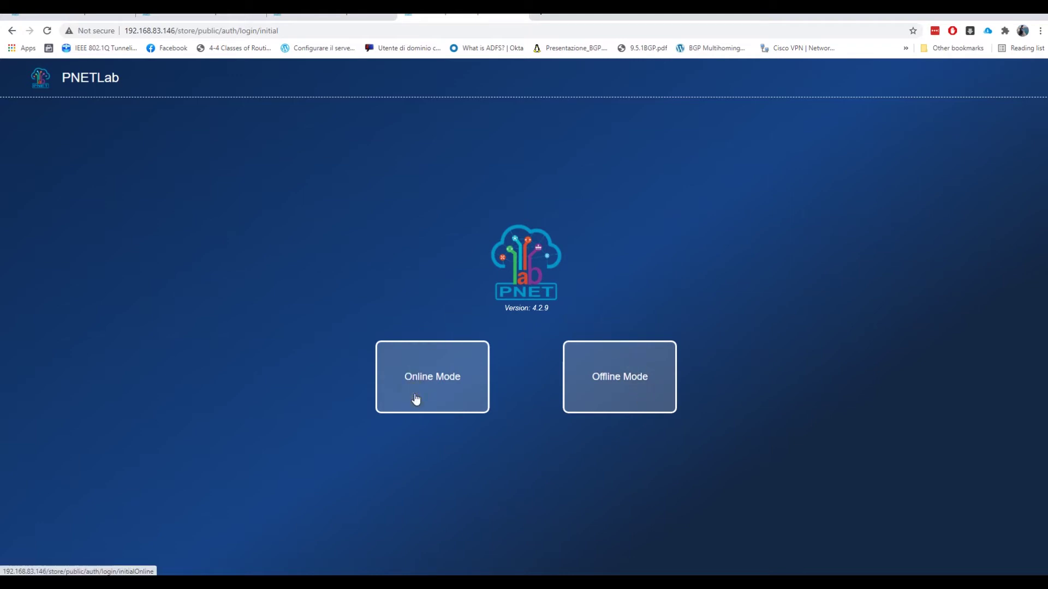
# - Choose Offline Mode and log in with the default admin credentials, Default Console and the captcha
pyautogui.click(589, 381)
pyautogui.click(590, 380)
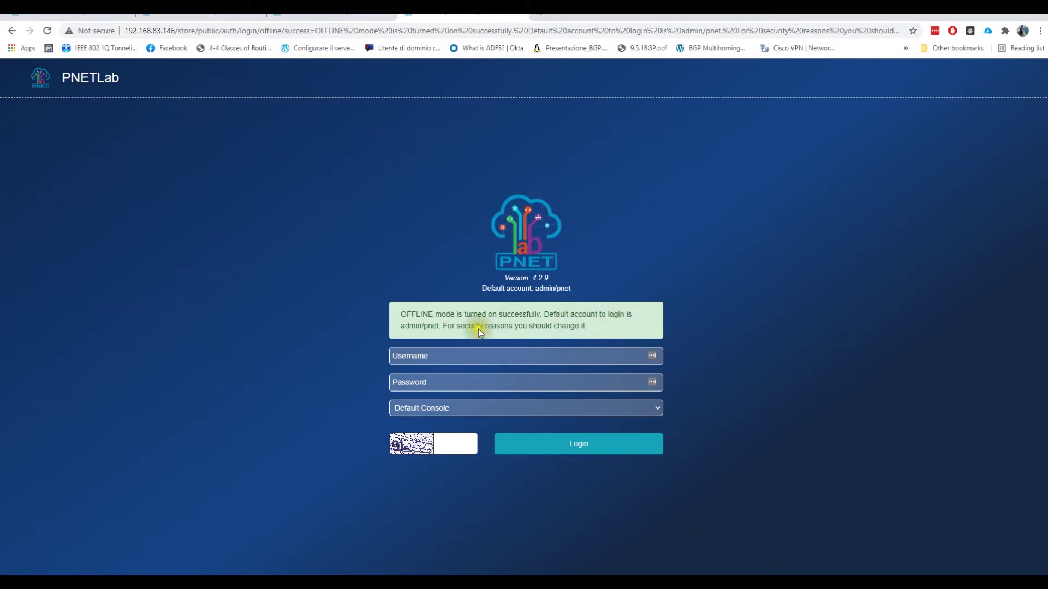
pyautogui.click(435, 357)
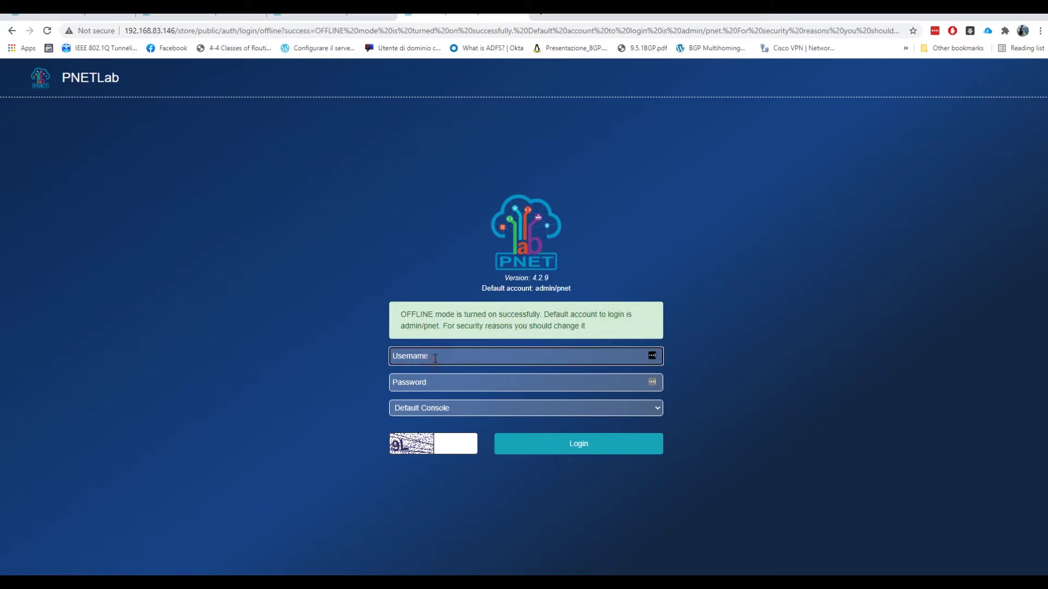
pyautogui.write('admin')
pyautogui.press('Tab')
pyautogui.write('pn')
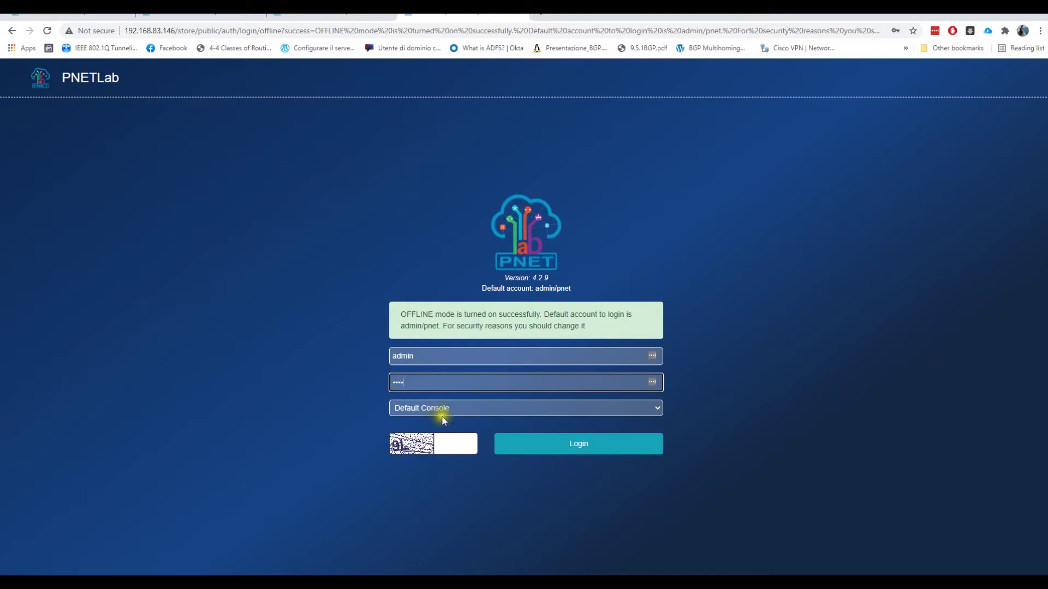
pyautogui.click(459, 407)
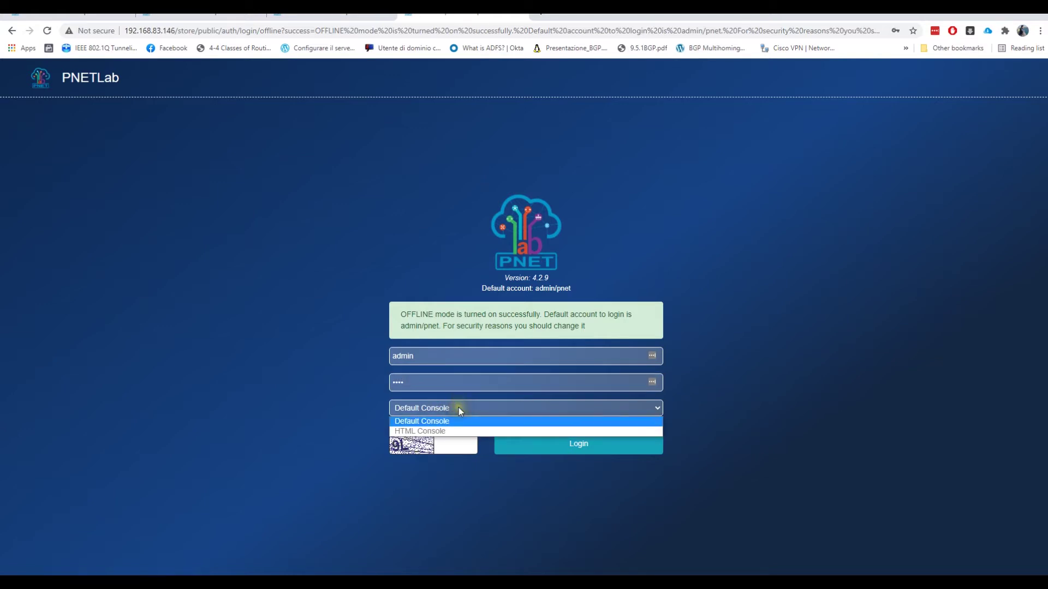
pyautogui.click(458, 407)
pyautogui.click(457, 448)
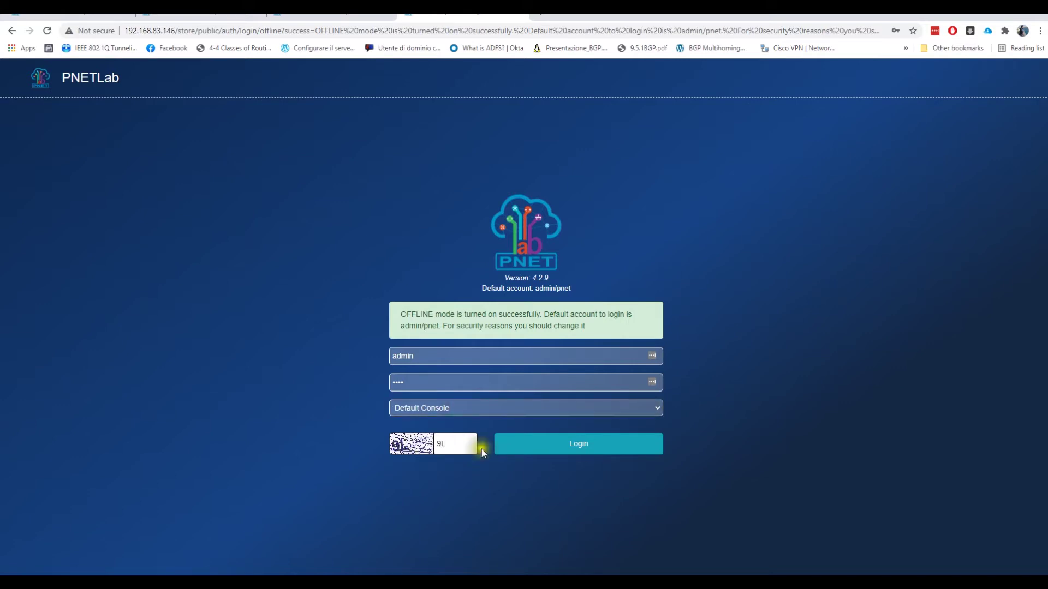
pyautogui.click(582, 444)
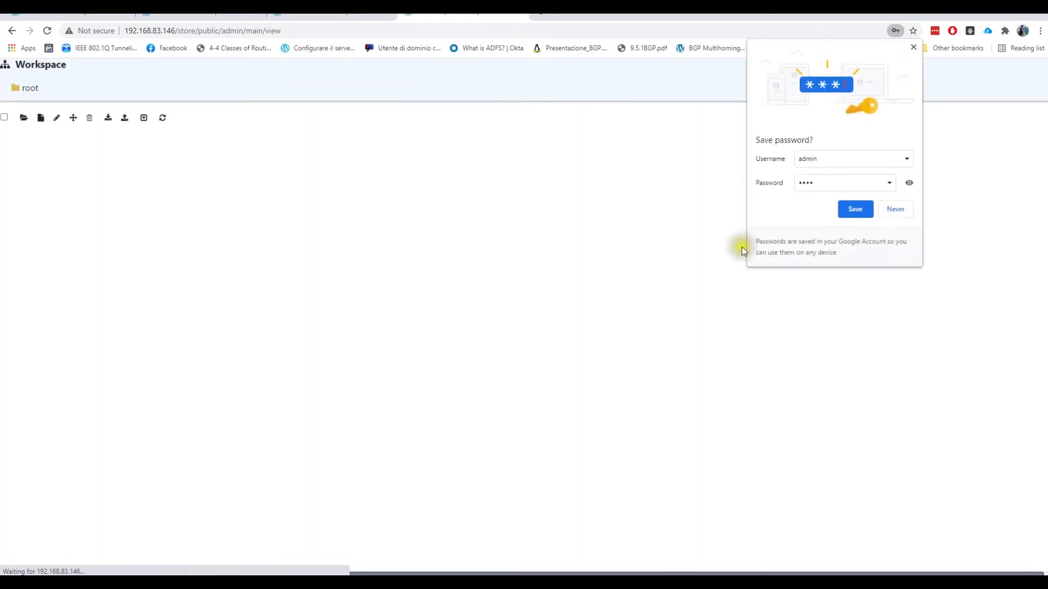
# - Decline Chrome's and LastPass's password saving, glance at the Lab Store, then return to PNET BOX
pyautogui.click(885, 213)
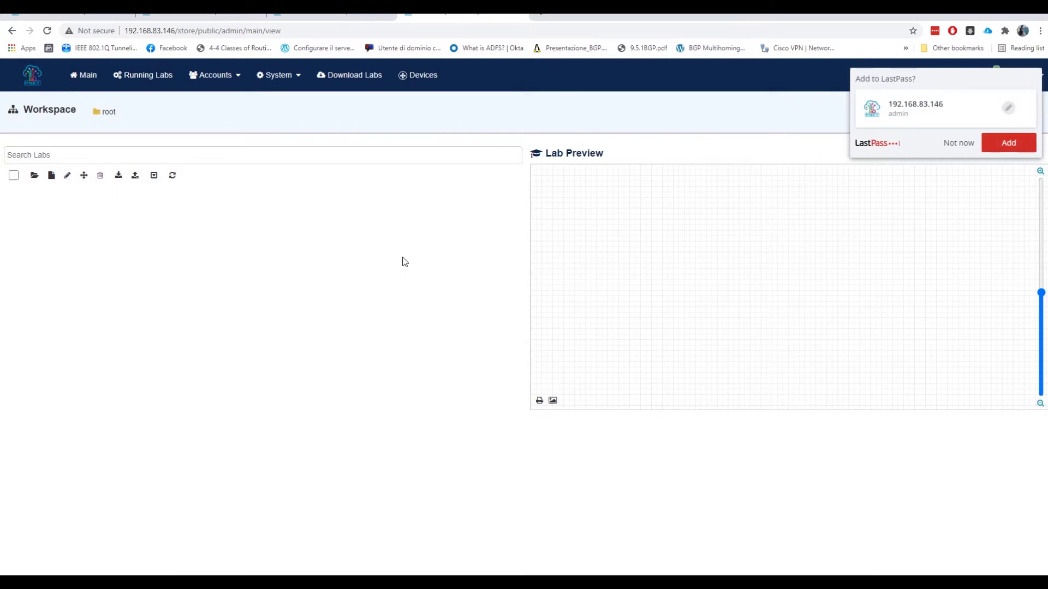
pyautogui.click(949, 143)
pyautogui.click(170, 271)
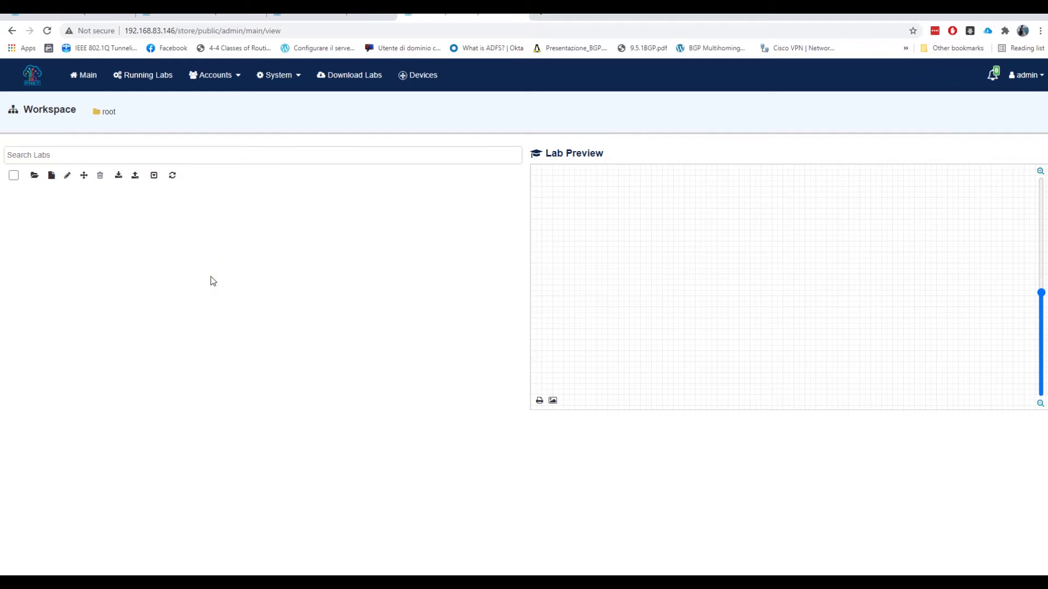
pyautogui.click(370, 78)
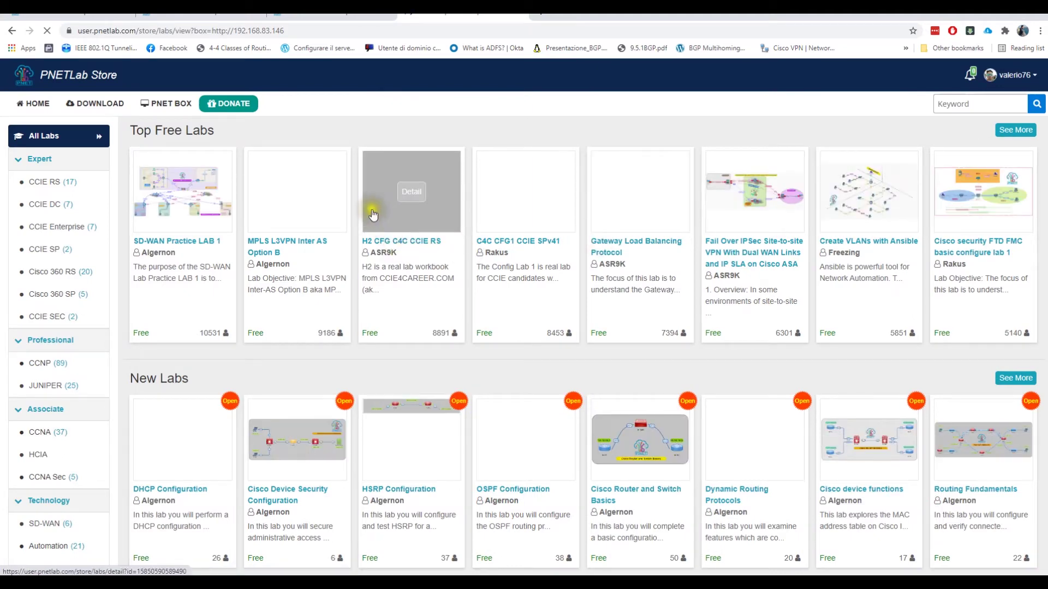
pyautogui.click(174, 106)
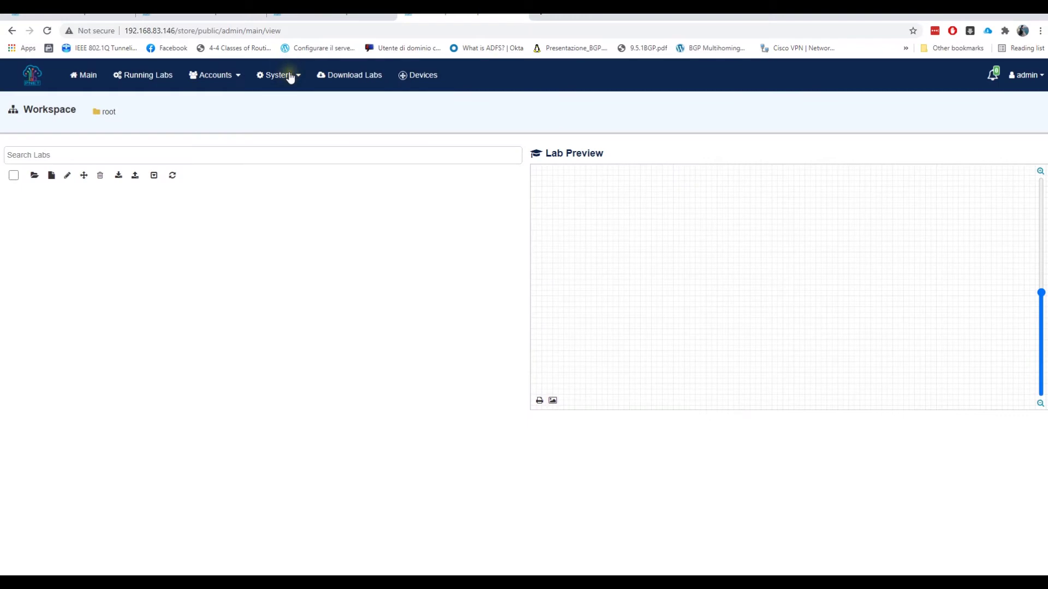
# - Look over the System Settings page, then move to the System Mode page showing Offline as default
pyautogui.click(290, 77)
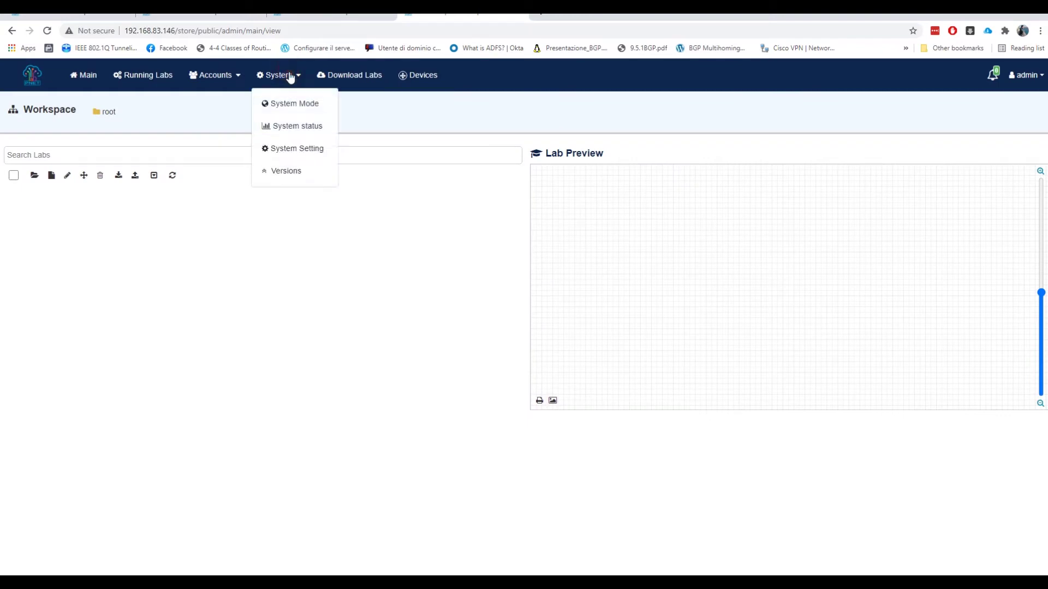
pyautogui.click(304, 150)
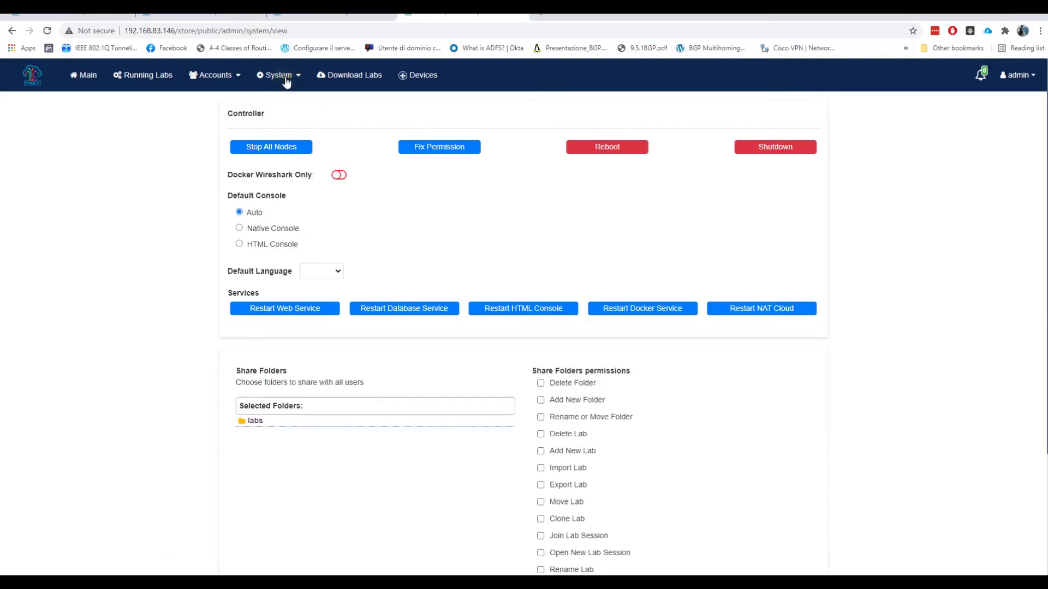
pyautogui.scroll(-3, 456, 242)
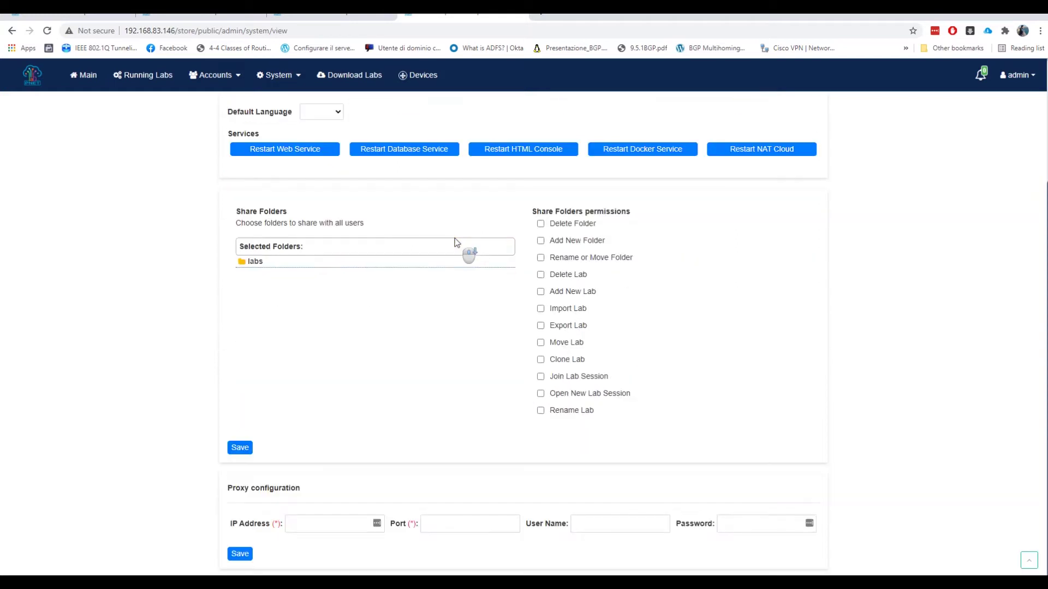
pyautogui.scroll(3, 456, 242)
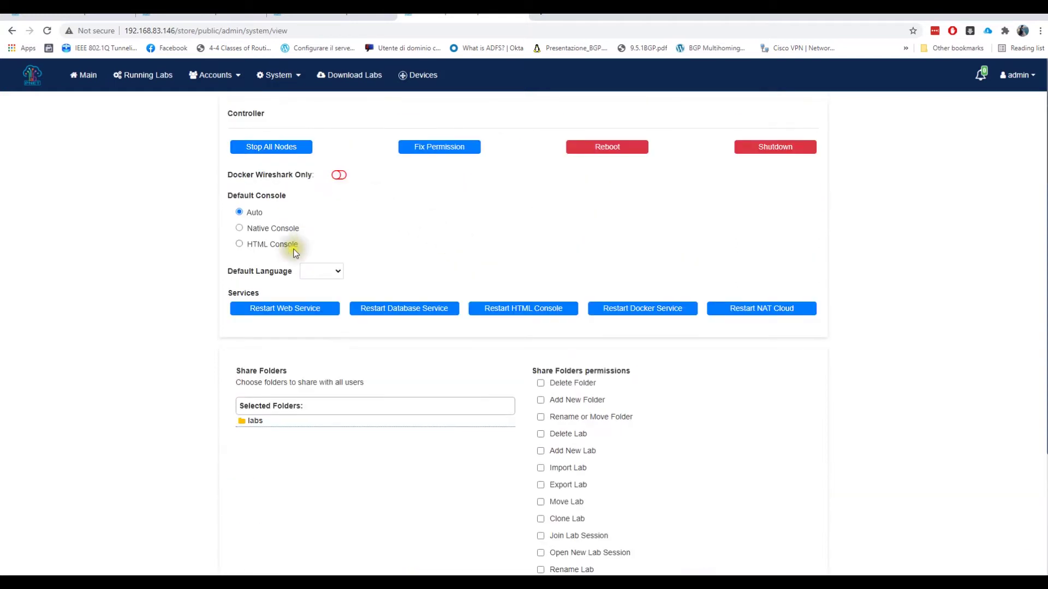
pyautogui.click(286, 80)
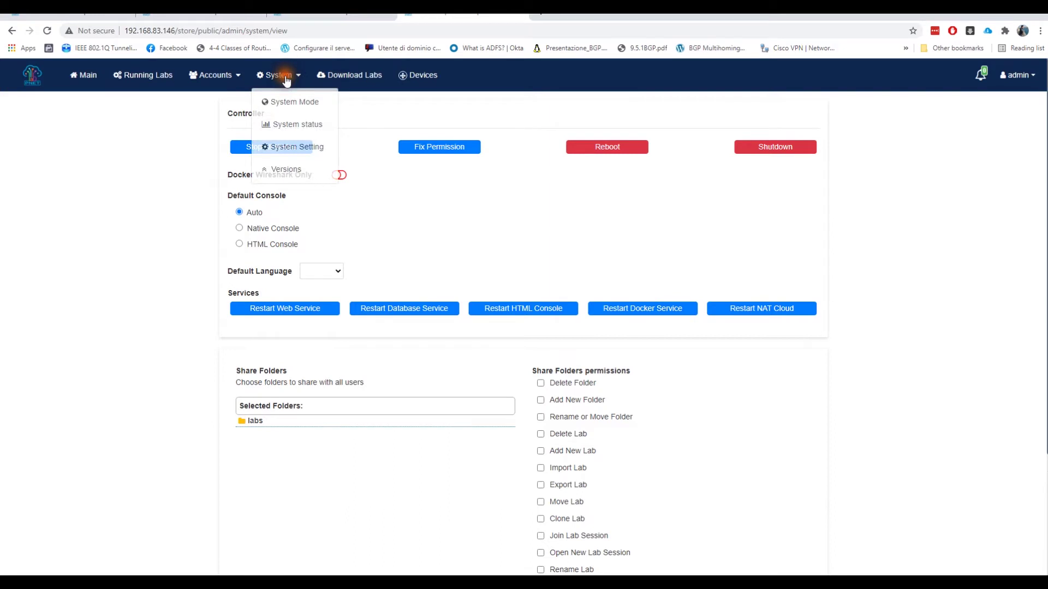
pyautogui.click(284, 103)
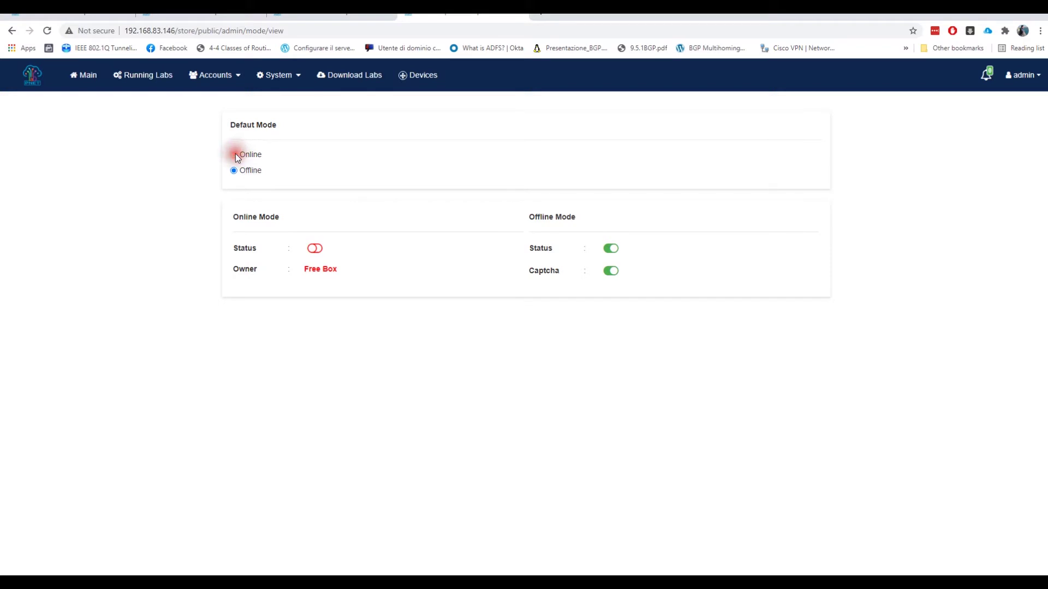
# - Turn on Online Mode, make Online the default mode, and log out of the admin account
pyautogui.click(315, 248)
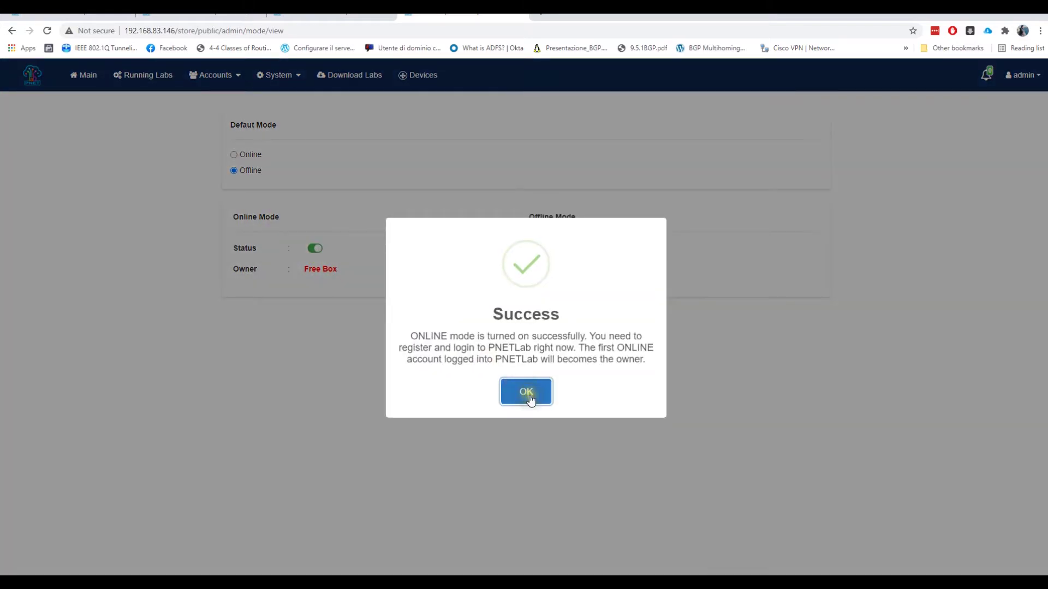
pyautogui.click(513, 390)
pyautogui.click(233, 155)
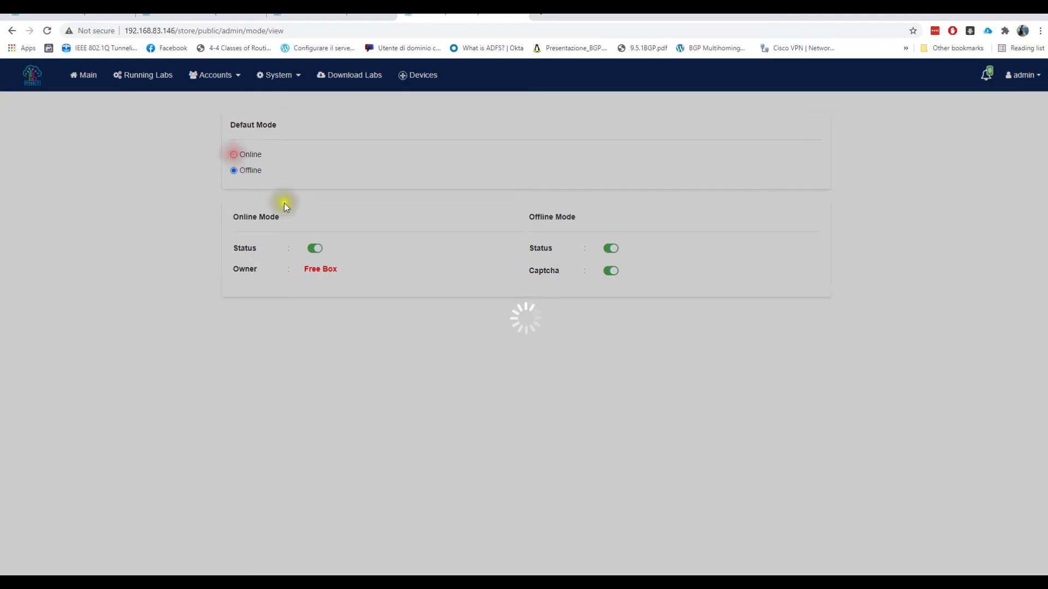
pyautogui.click(1031, 81)
pyautogui.click(1017, 128)
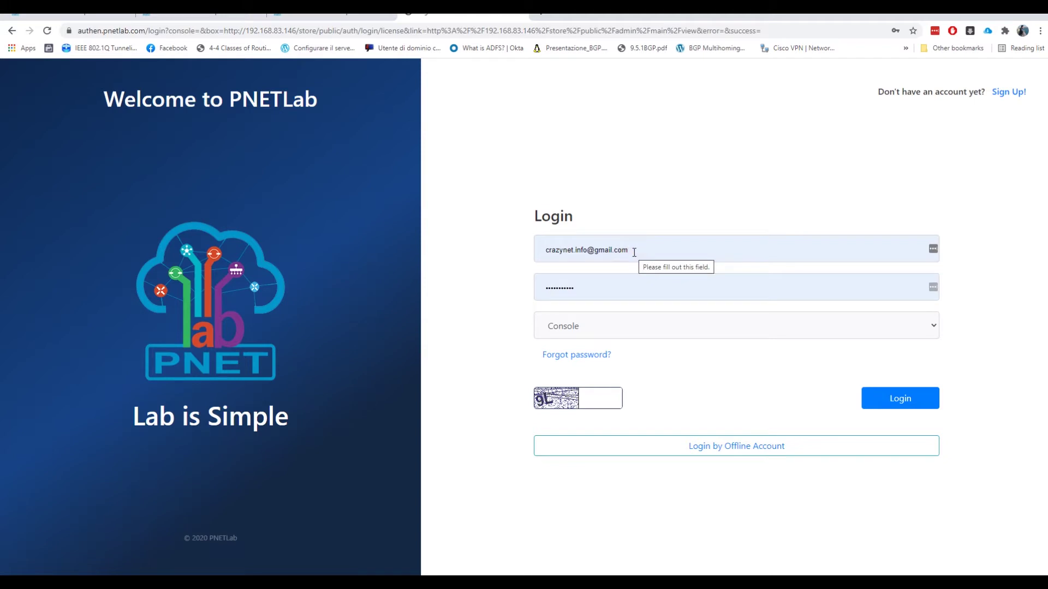
# - Clear the prefilled e-mail and password from the login form
pyautogui.moveTo(634, 252); pyautogui.dragTo(524, 243)
pyautogui.click(666, 256)
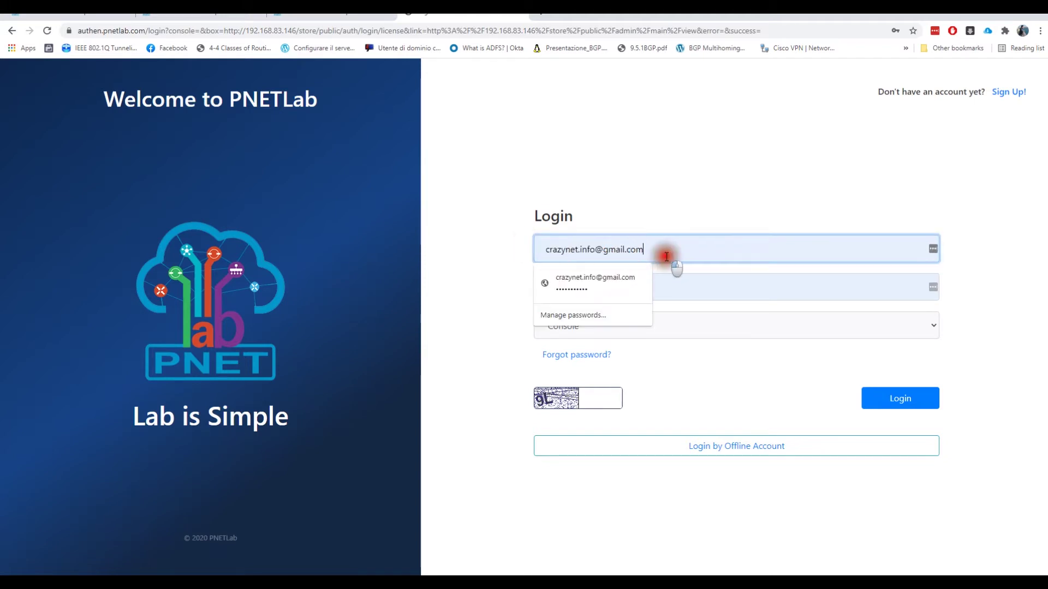
pyautogui.moveTo(667, 256); pyautogui.dragTo(506, 253)
pyautogui.press('BackSpace')
pyautogui.click(683, 279)
pyautogui.moveTo(683, 279); pyautogui.dragTo(476, 267)
pyautogui.press('BackSpace')
pyautogui.click(751, 371)
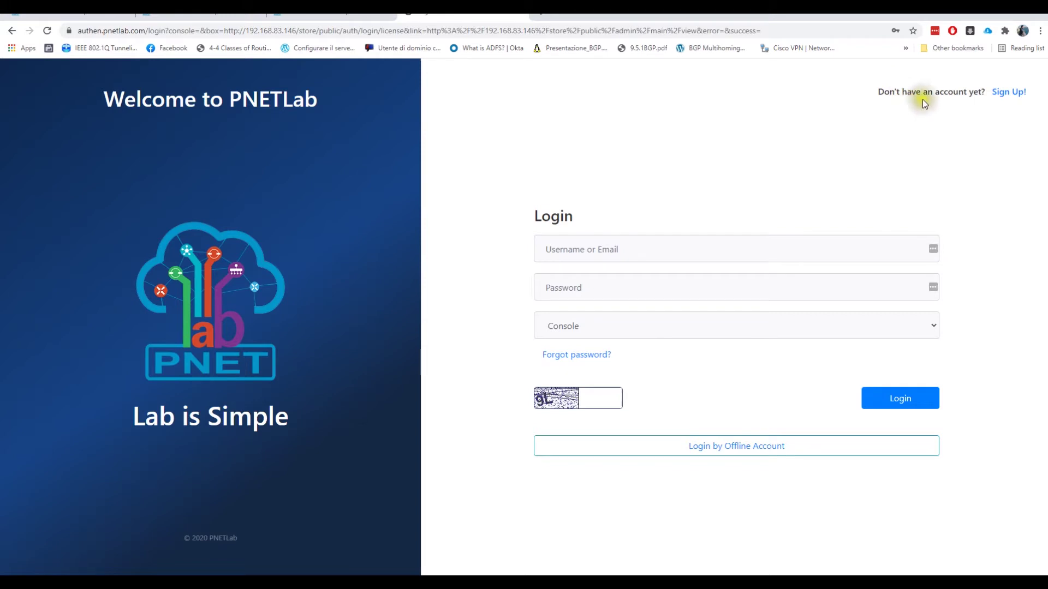
# - On the Sign Up form, enter a new username and a saved e-mail address
pyautogui.click(1004, 94)
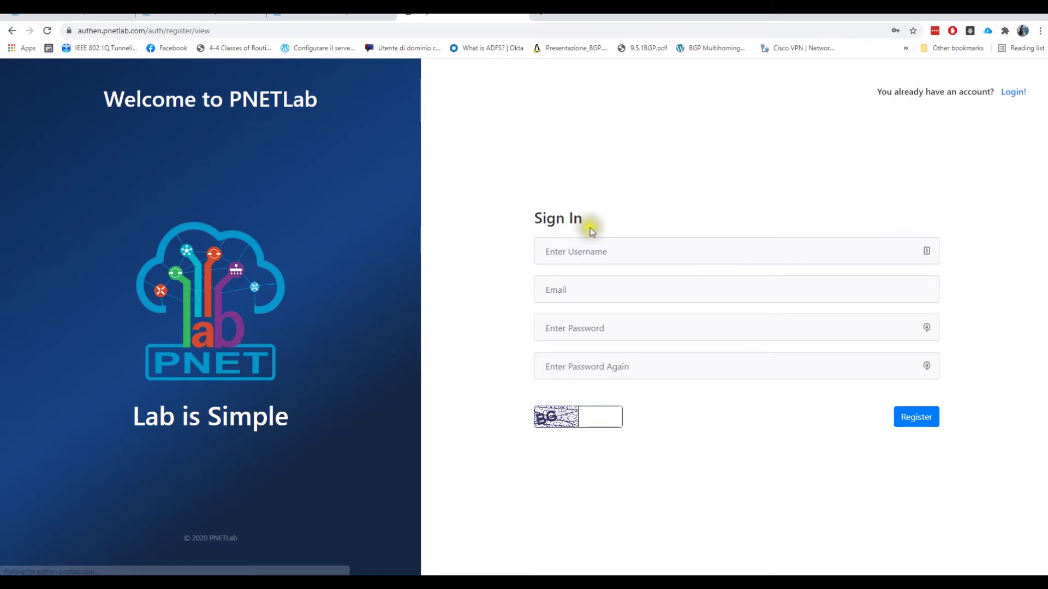
pyautogui.click(613, 253)
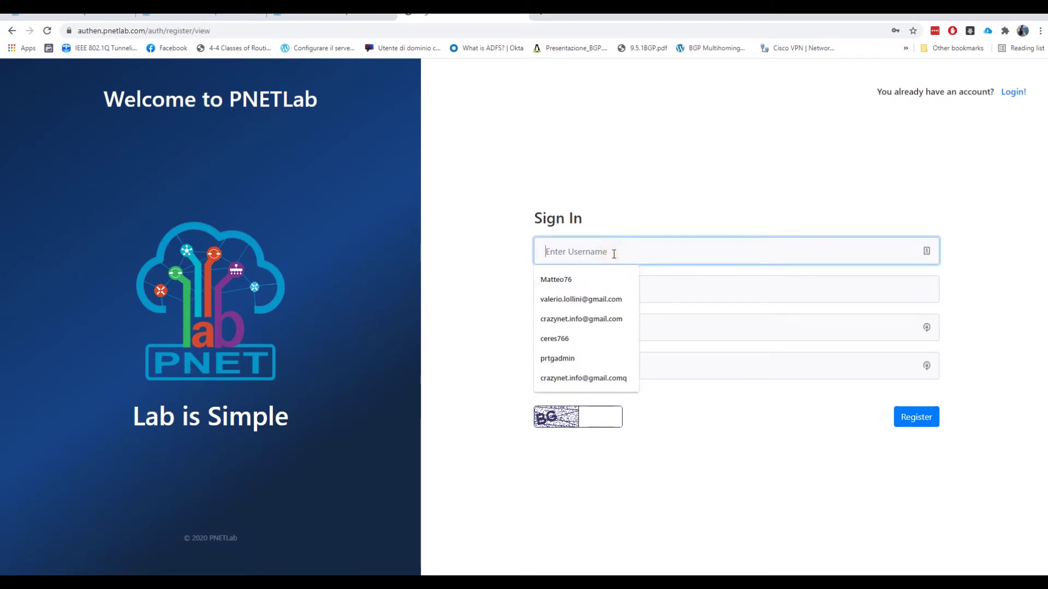
pyautogui.write('pnet')
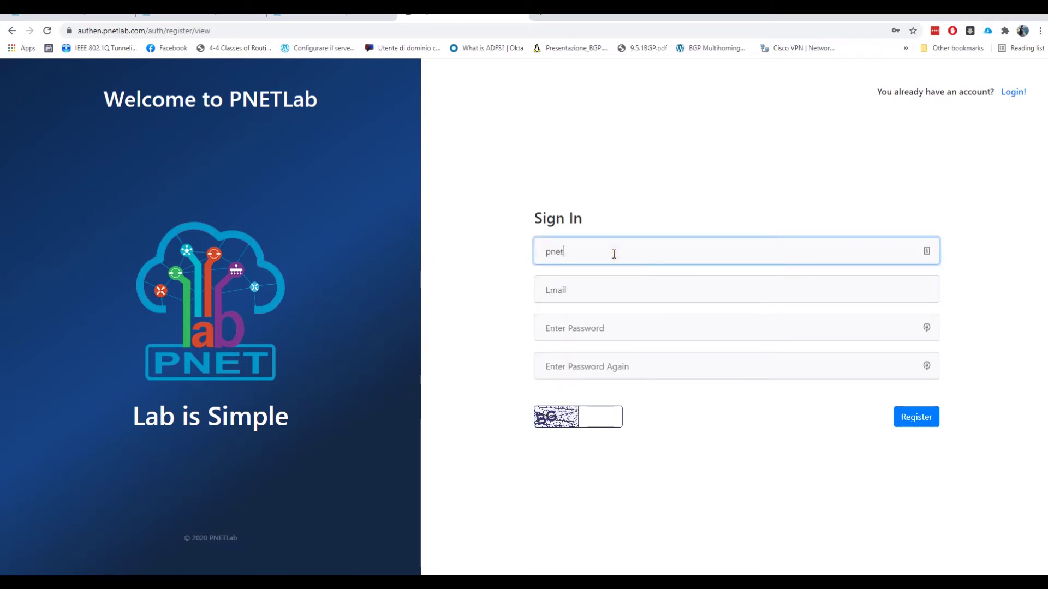
pyautogui.write('-test-crazynet')
pyautogui.moveTo(614, 254); pyautogui.dragTo(499, 250)
pyautogui.click(572, 284)
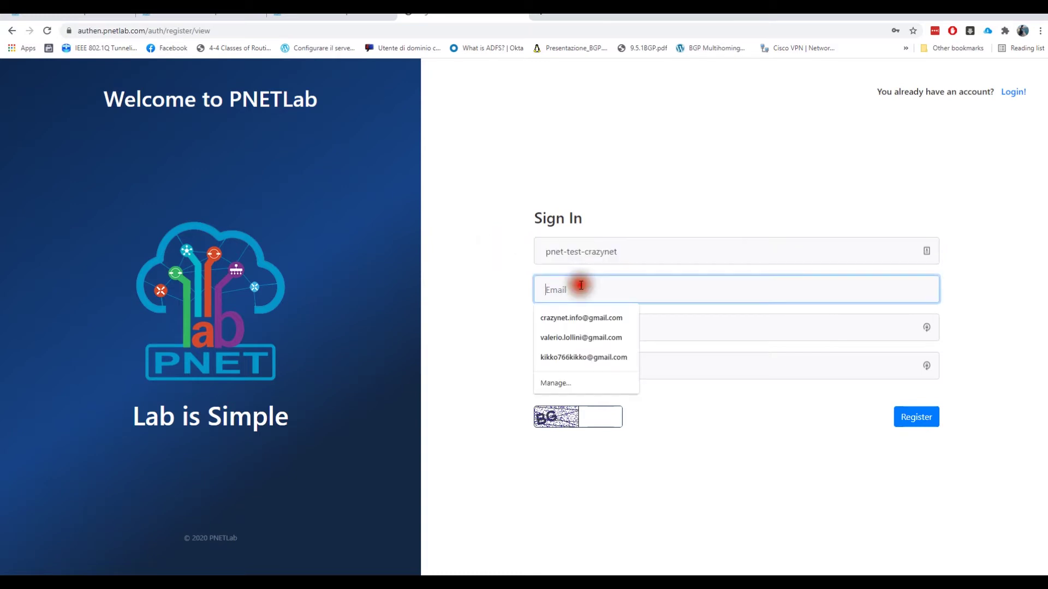
pyautogui.click(595, 356)
pyautogui.click(589, 329)
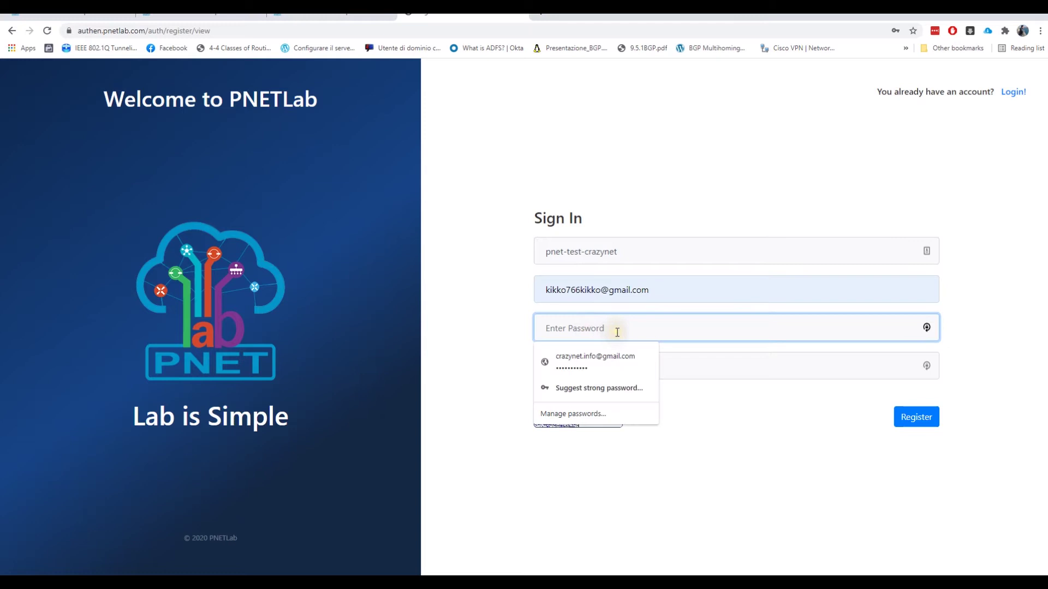
# - Enter the password and its confirmation plus the captcha, then register the account
pyautogui.write('••')
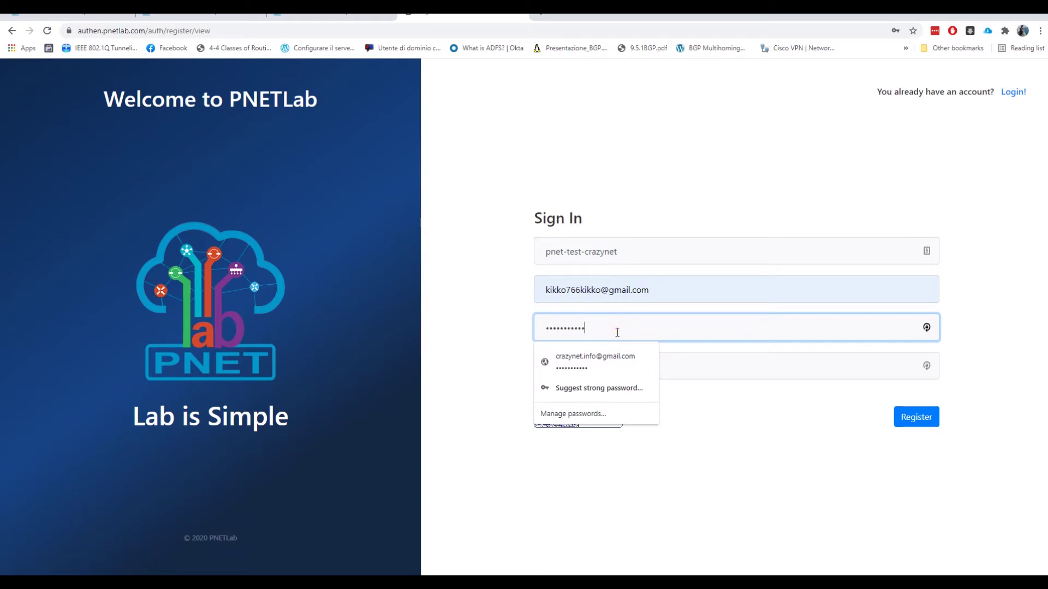
pyautogui.click(494, 311)
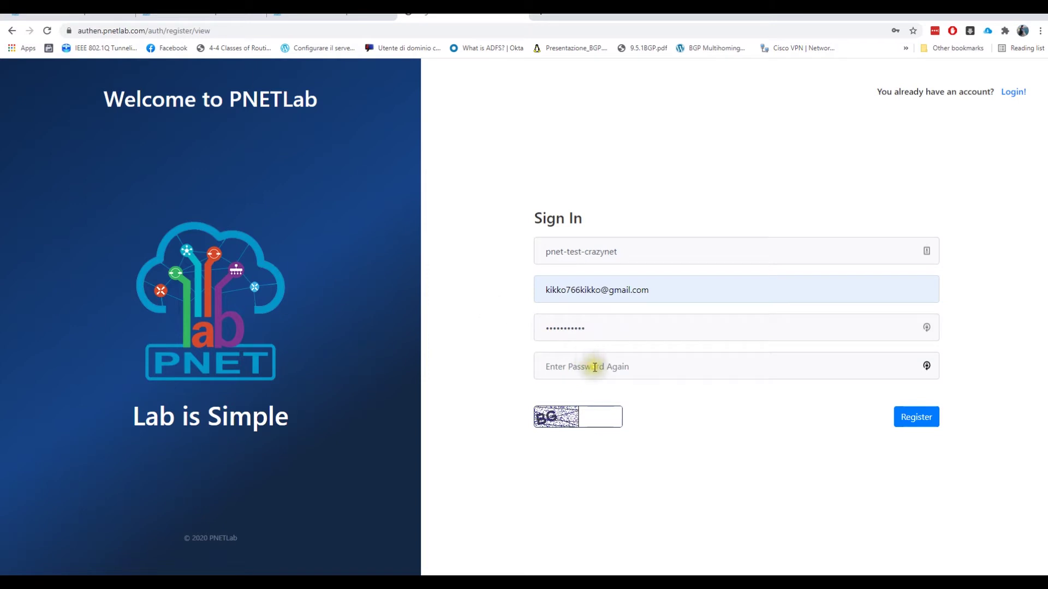
pyautogui.click(594, 367)
pyautogui.write('•')
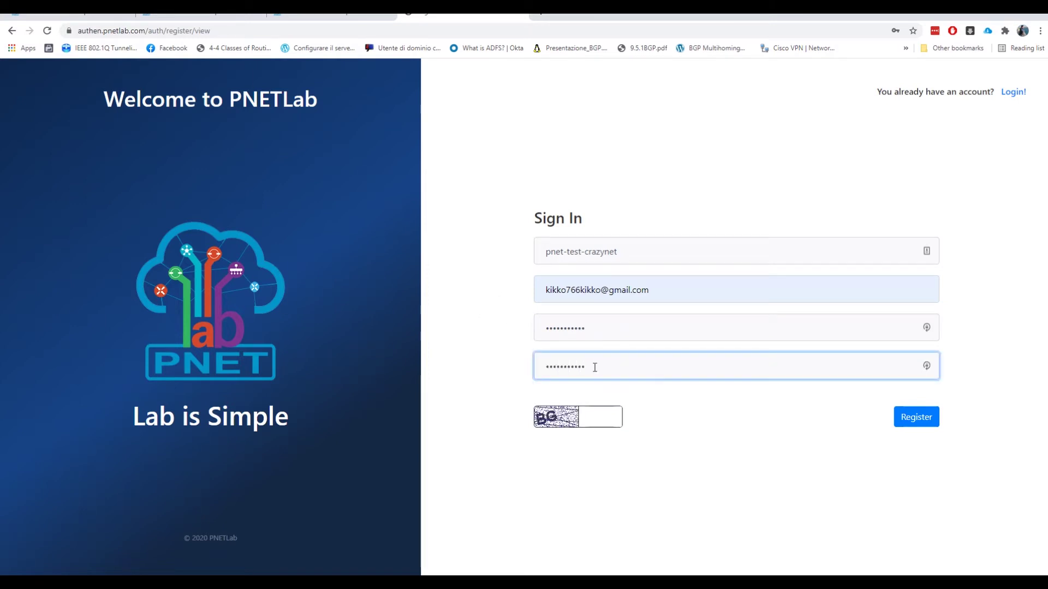
pyautogui.click(599, 418)
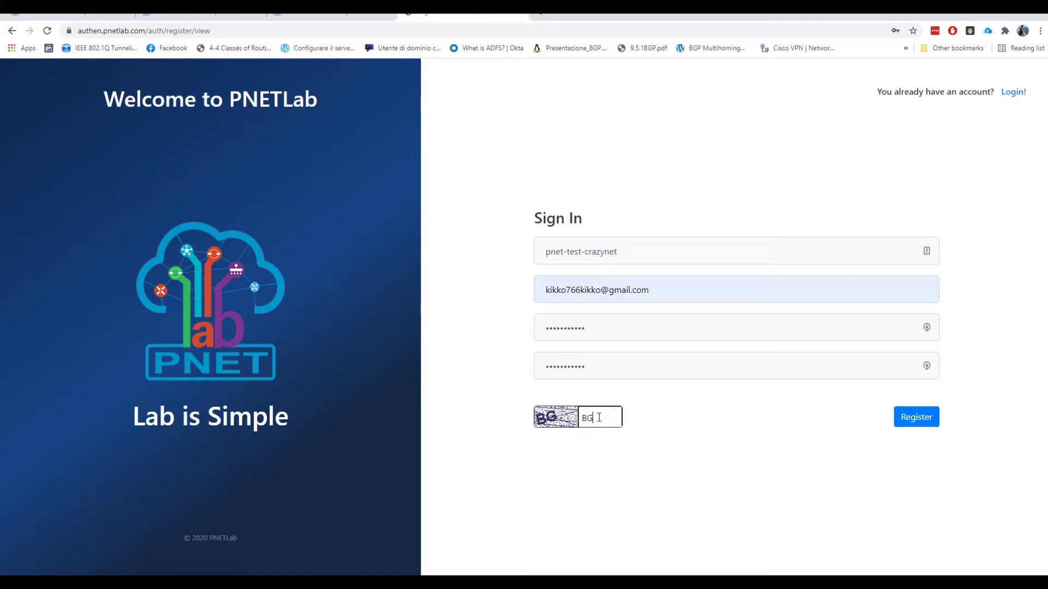
pyautogui.click(910, 424)
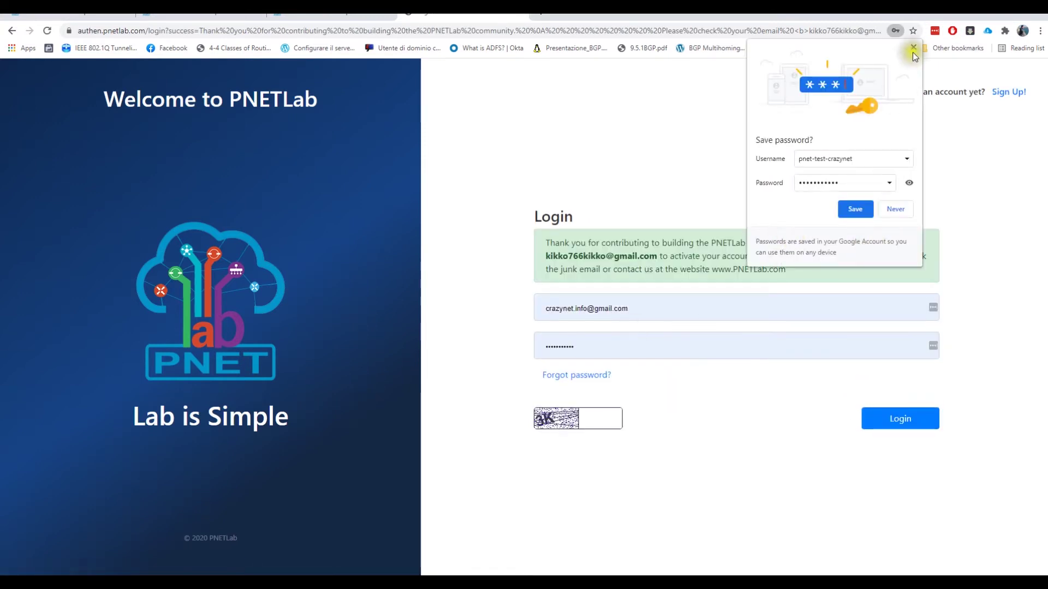
# - Dismiss the browser's save-password offer and switch to the Gmail window
pyautogui.click(913, 48)
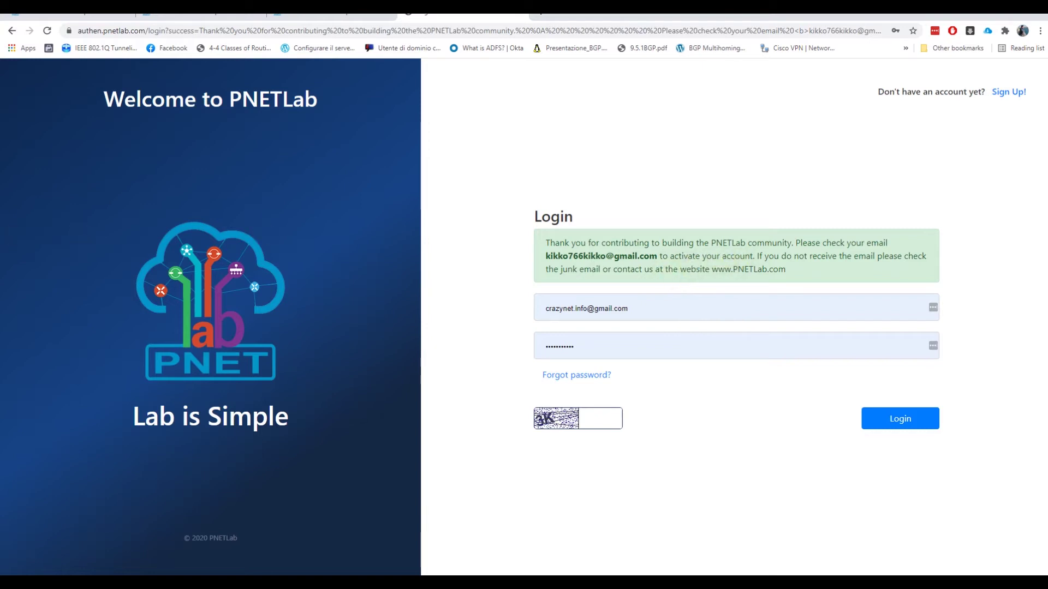
pyautogui.hotkey('alt', 'Tab')
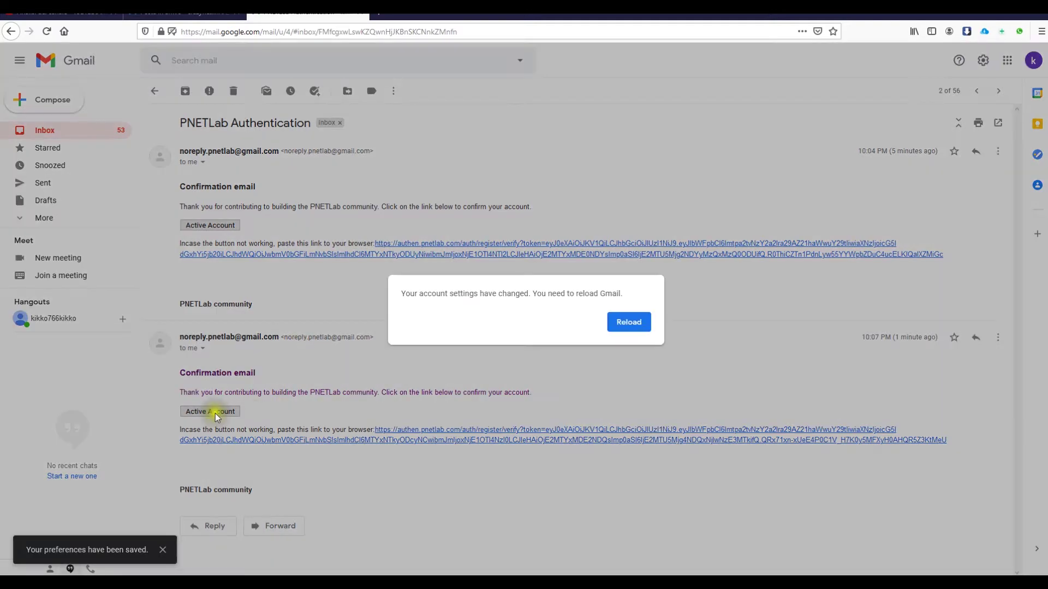
# - Reload Gmail, stay on the page, and follow the Active Account link in the confirmation email
pyautogui.click(633, 322)
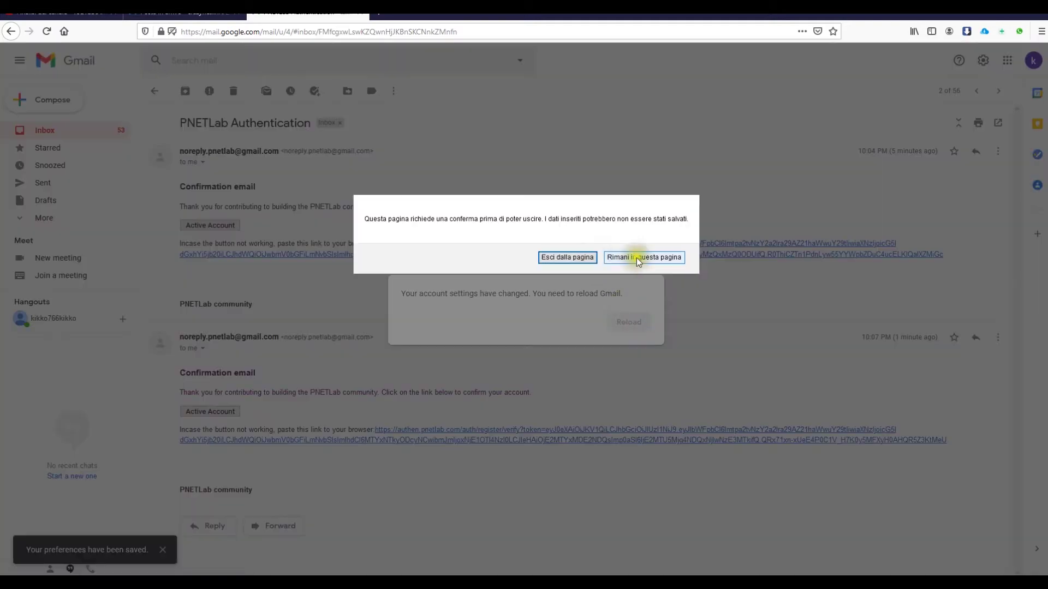
pyautogui.click(636, 257)
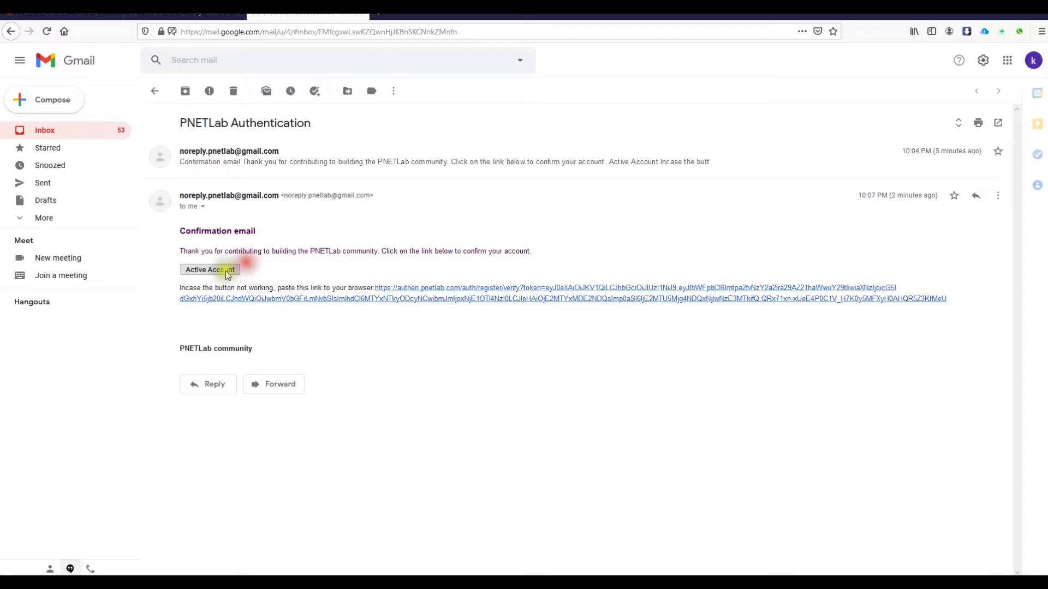
pyautogui.click(211, 270)
pyautogui.click(324, 40)
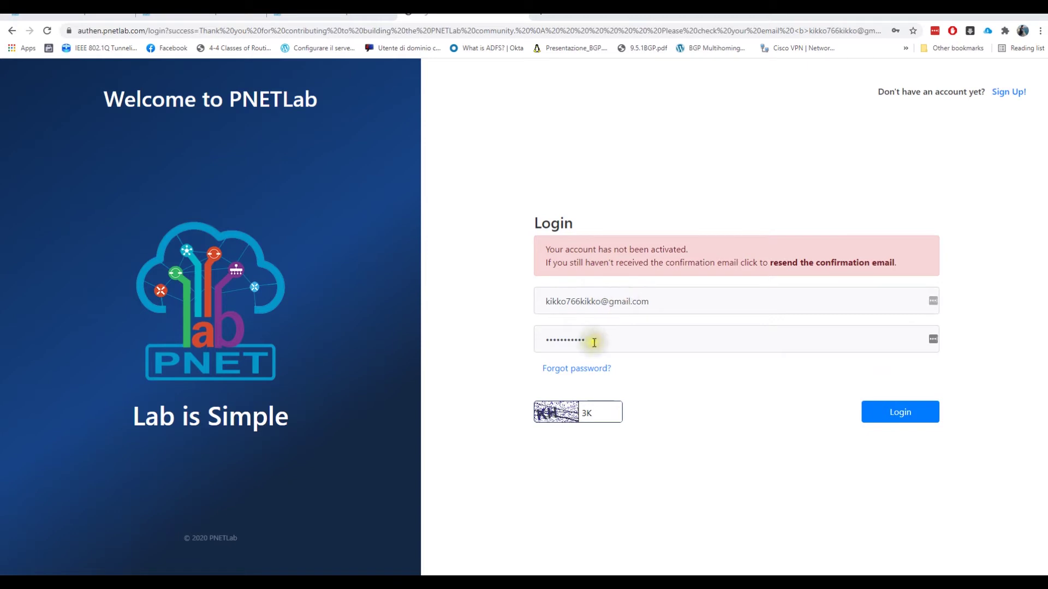
# - Replace the captcha with the new code, log in, and decline saving the password
pyautogui.moveTo(596, 412); pyautogui.dragTo(556, 413)
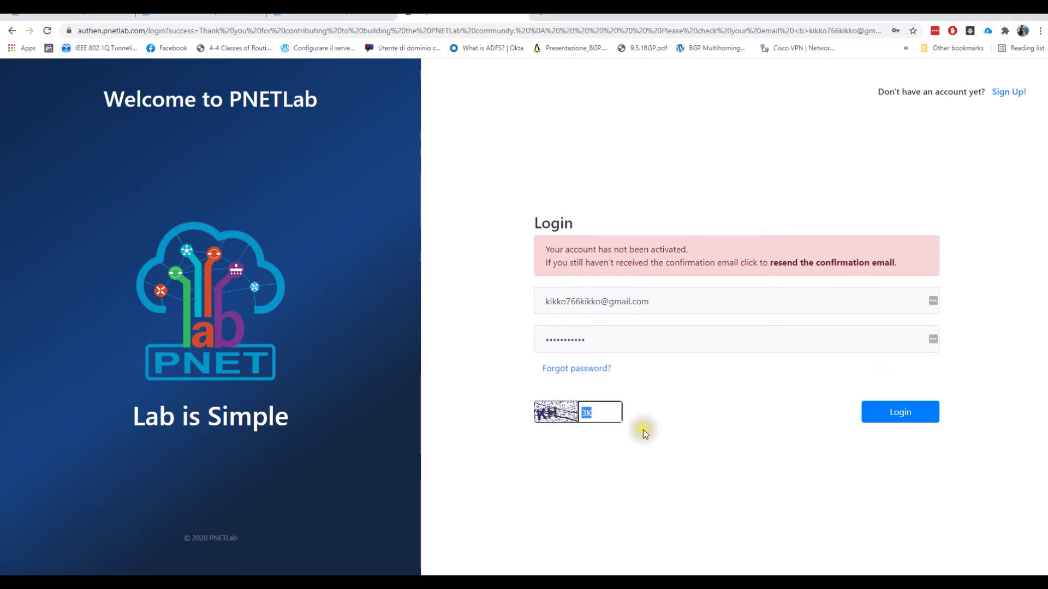
pyautogui.press('BackSpace')
pyautogui.write('KH')
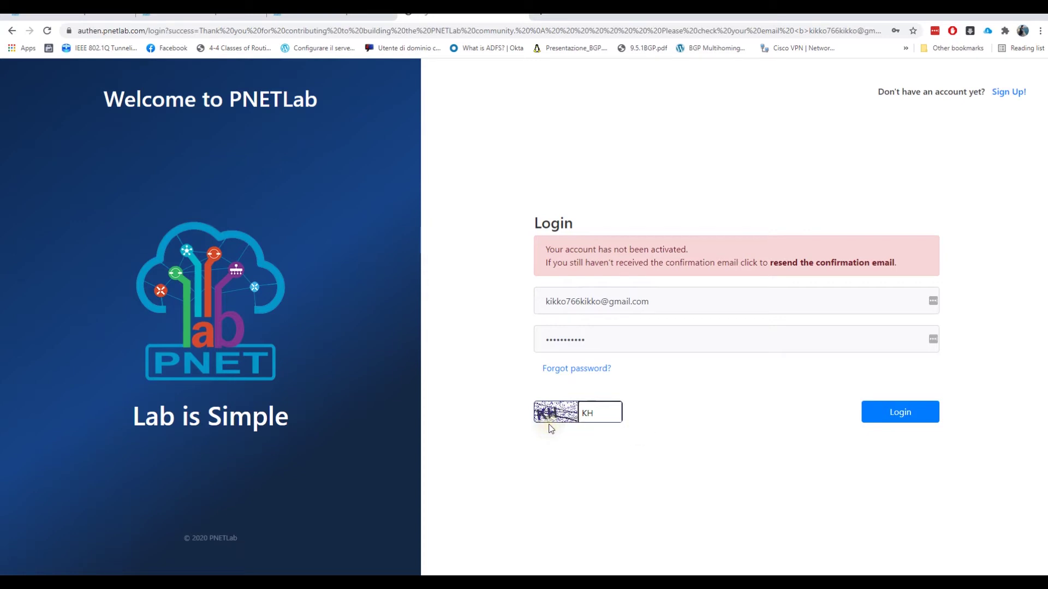
pyautogui.click(876, 424)
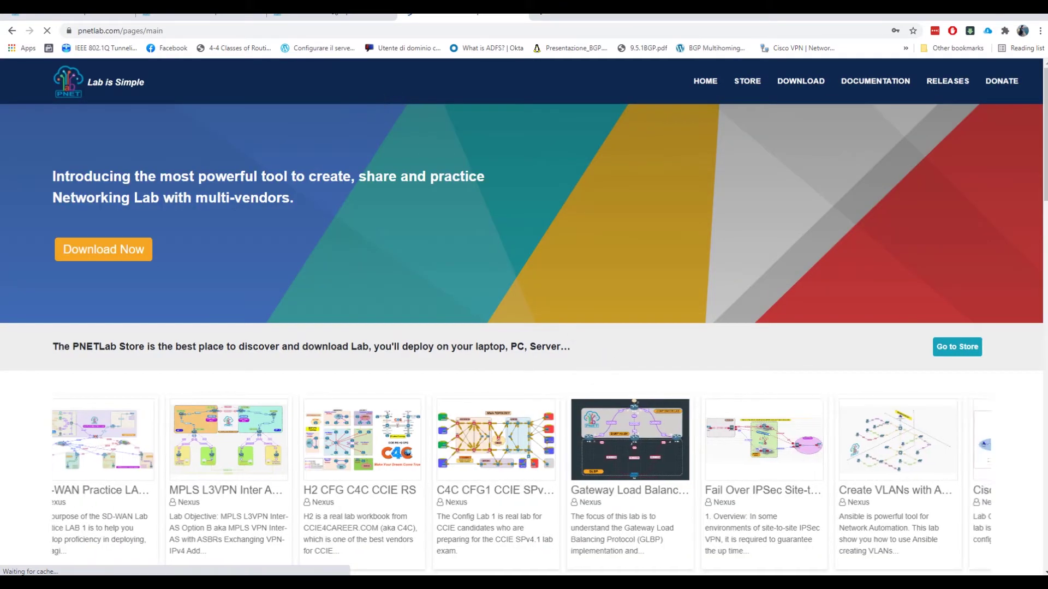
pyautogui.click(894, 211)
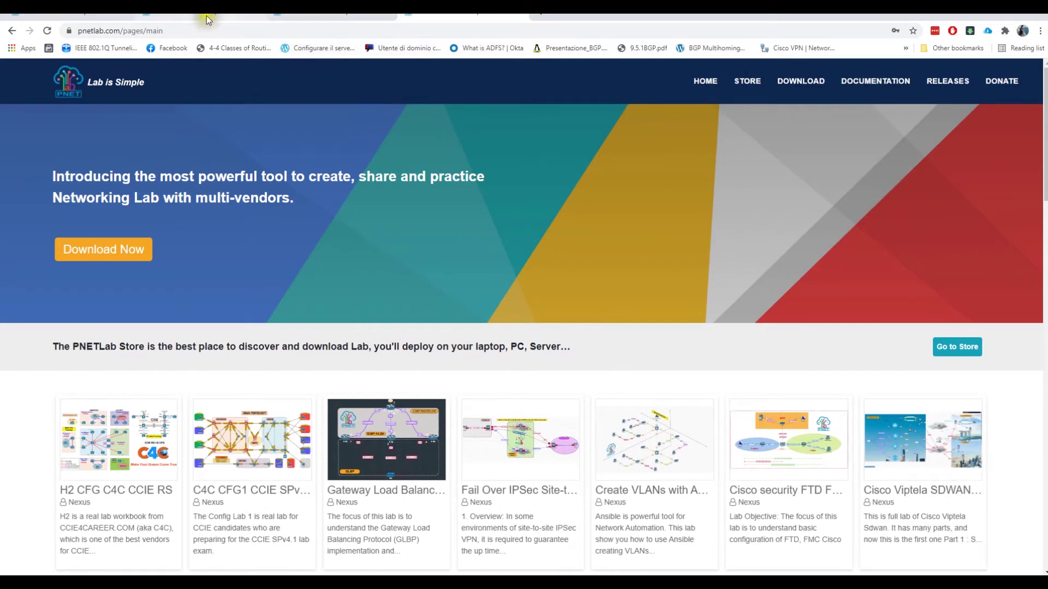
pyautogui.click(206, 15)
pyautogui.click(77, 15)
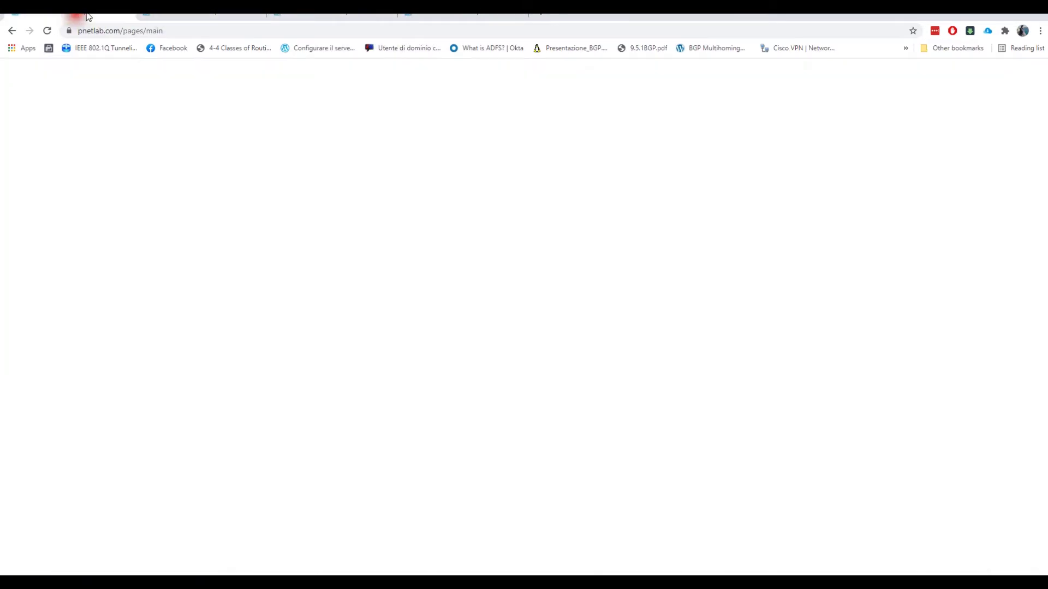
pyautogui.click(409, 16)
pyautogui.click(407, 34)
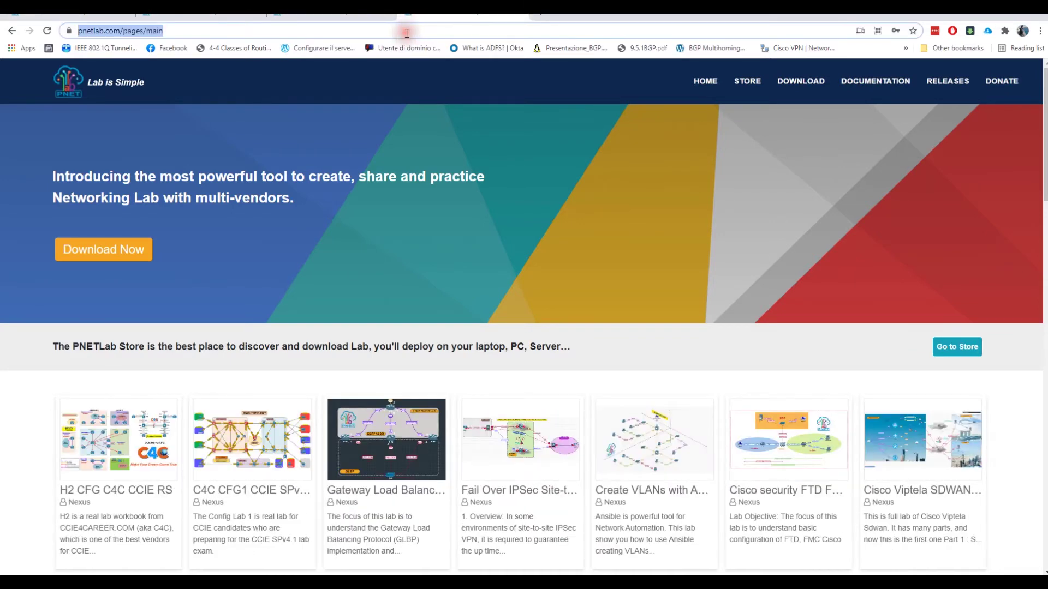
pyautogui.write('h')
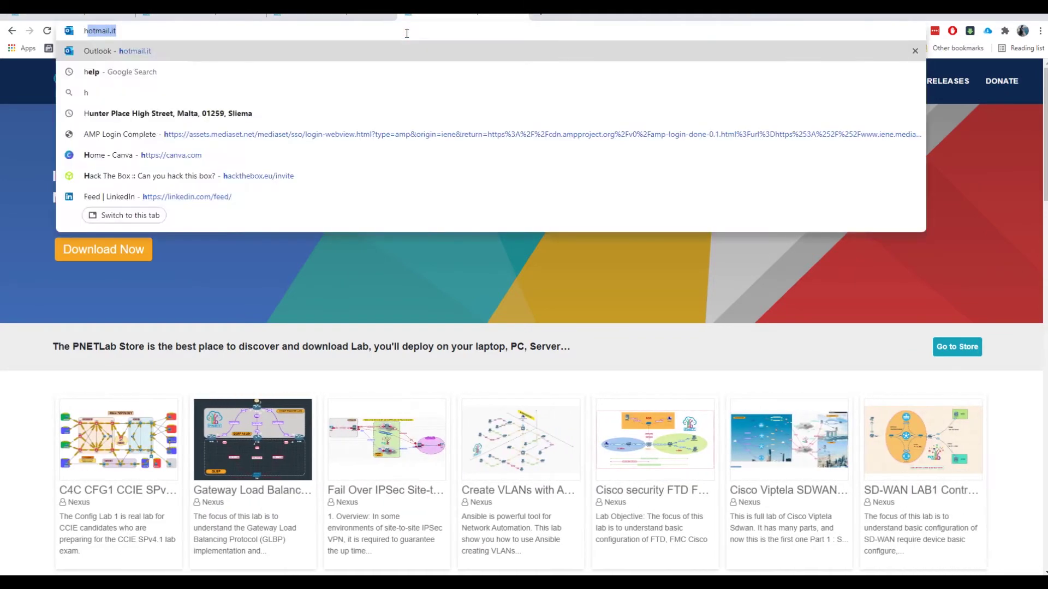
pyautogui.write('ttp://192.168.')
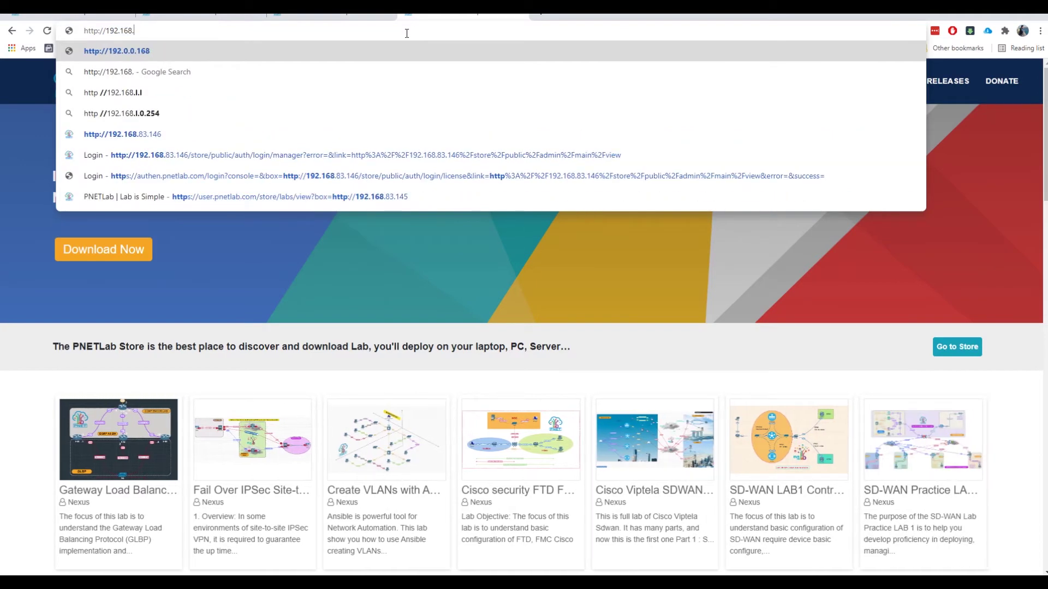
pyautogui.write('83.')
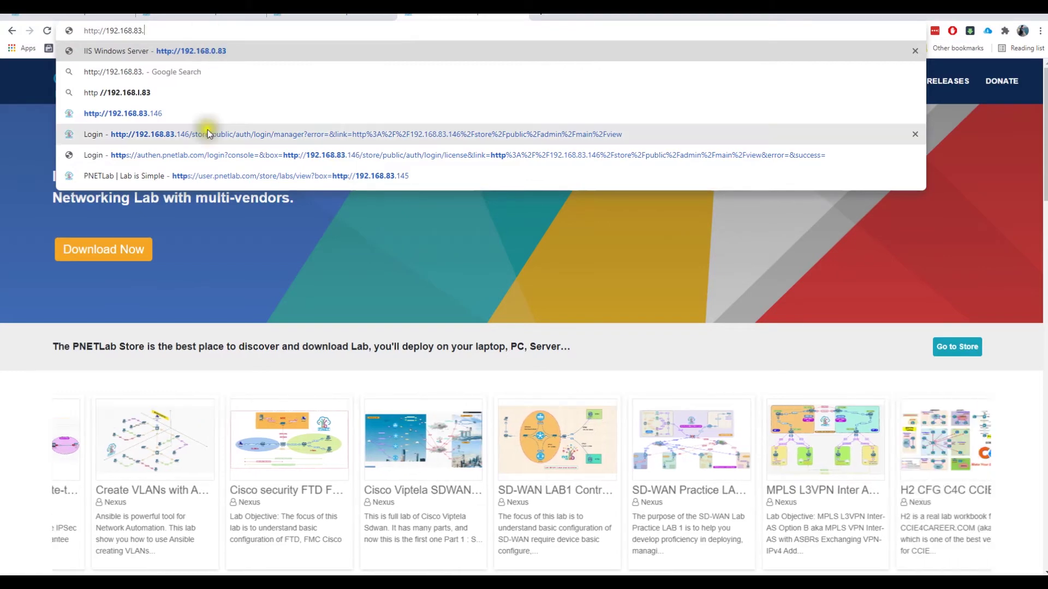
pyautogui.click(201, 114)
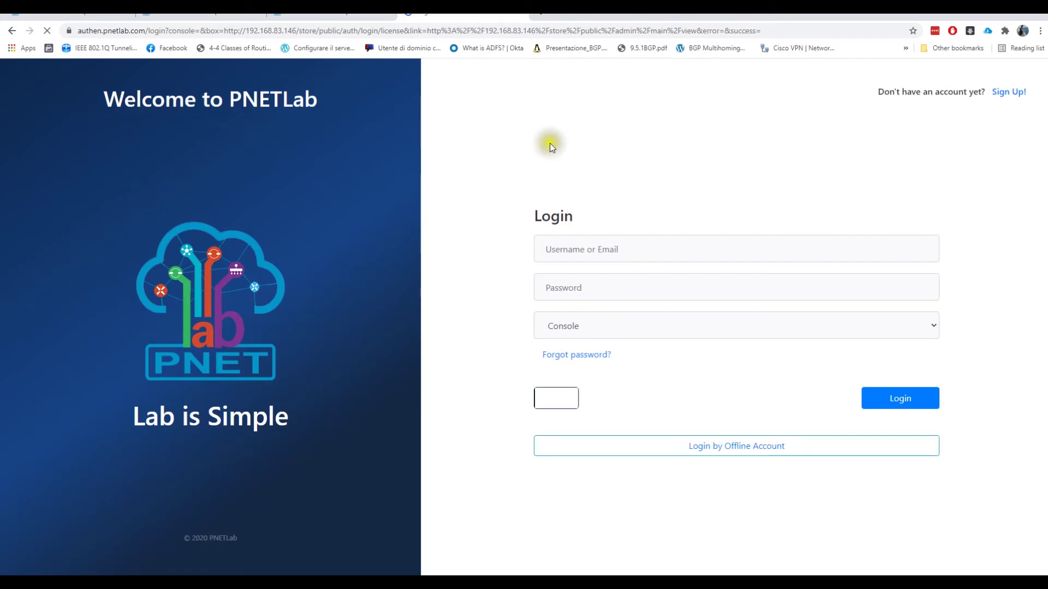
# - Replace the prefilled login with the account e-mail and enter the password
pyautogui.moveTo(635, 250); pyautogui.dragTo(518, 254)
pyautogui.moveTo(652, 249); pyautogui.dragTo(490, 246)
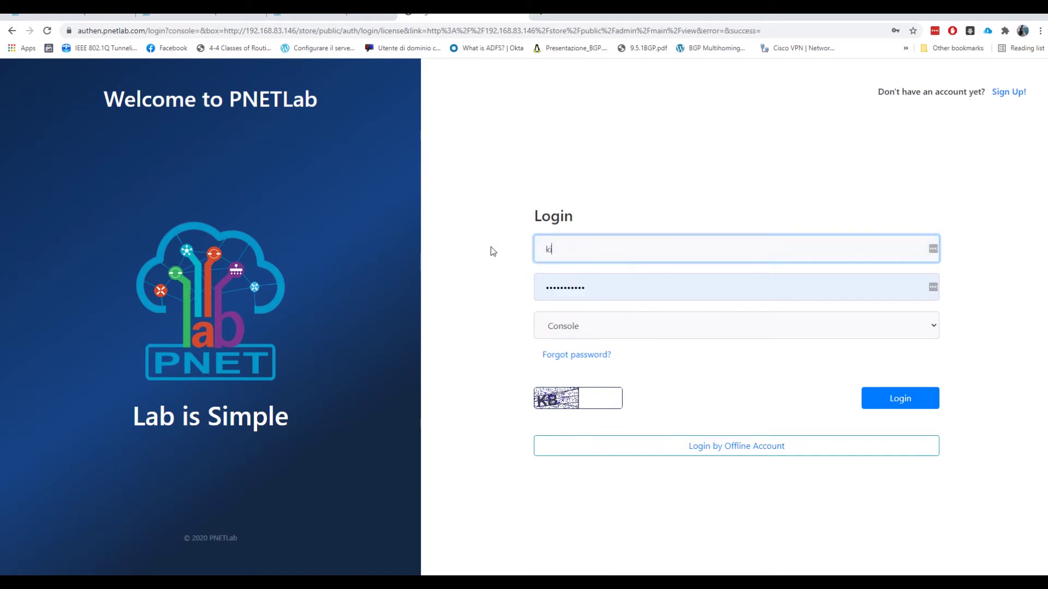
pyautogui.press('Tab')
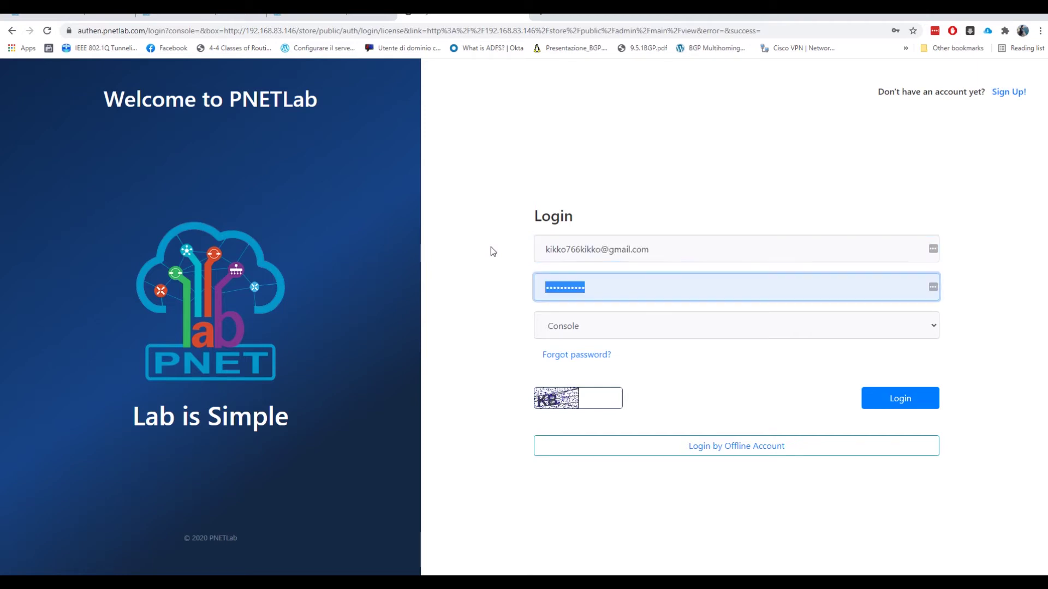
pyautogui.write('•••••••••')
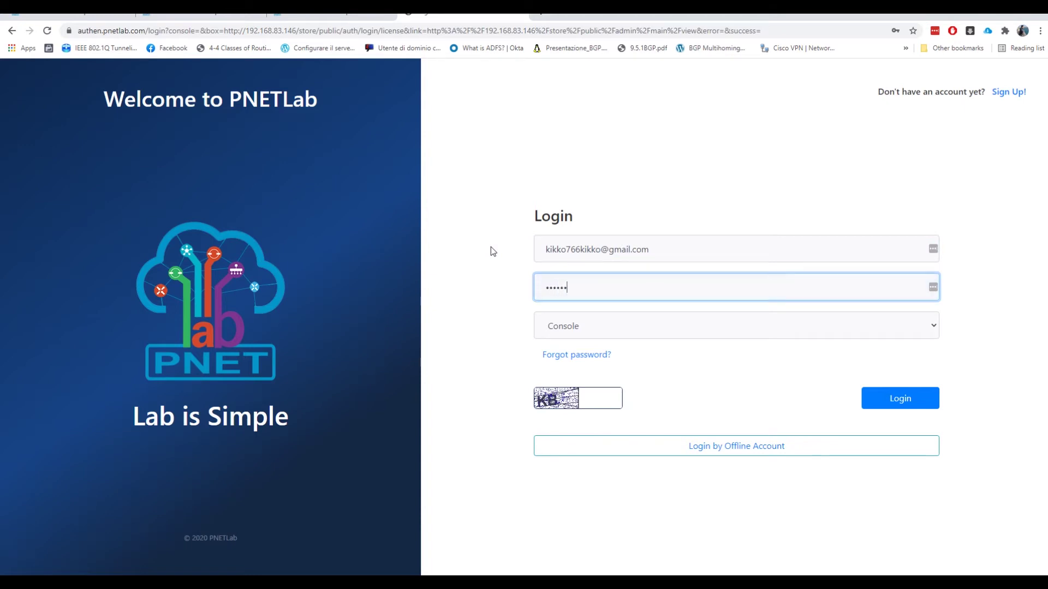
pyautogui.write('••')
# - Keep Console as the login mode, fill the captcha, and submit the login
pyautogui.click(623, 329)
pyautogui.click(624, 330)
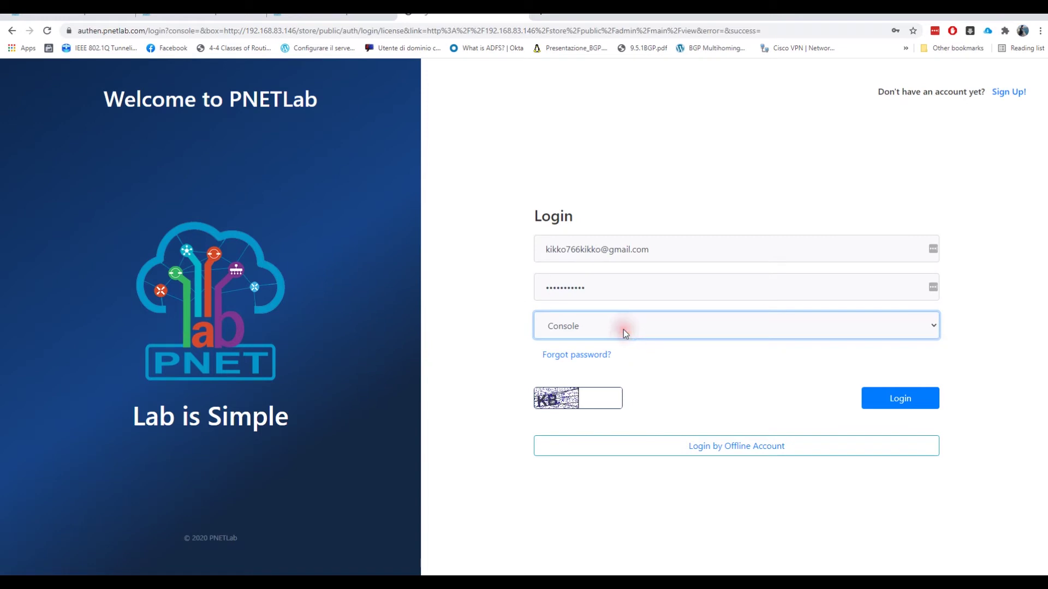
pyautogui.click(604, 398)
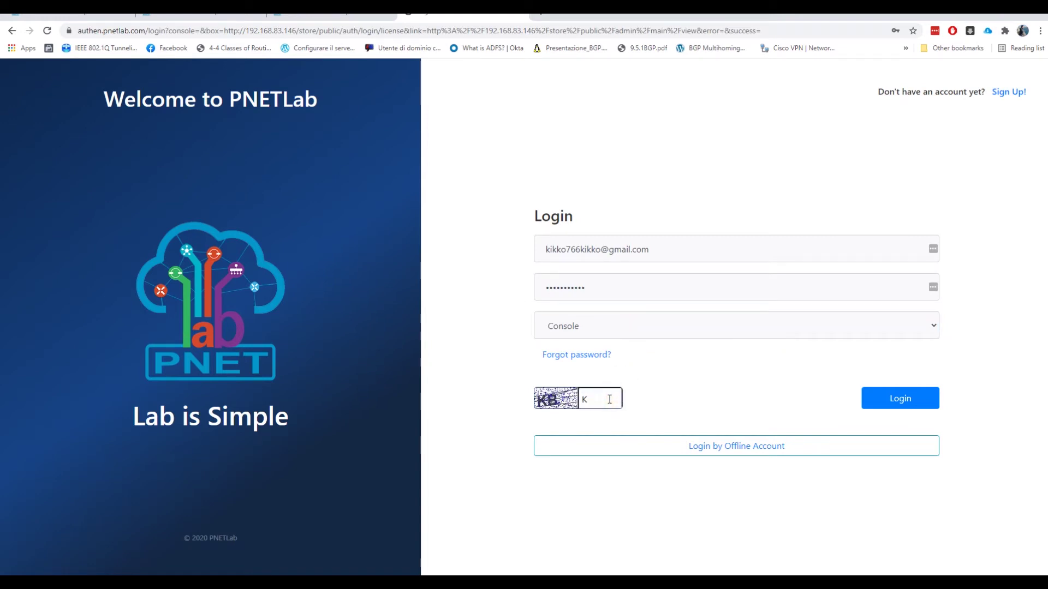
pyautogui.click(903, 398)
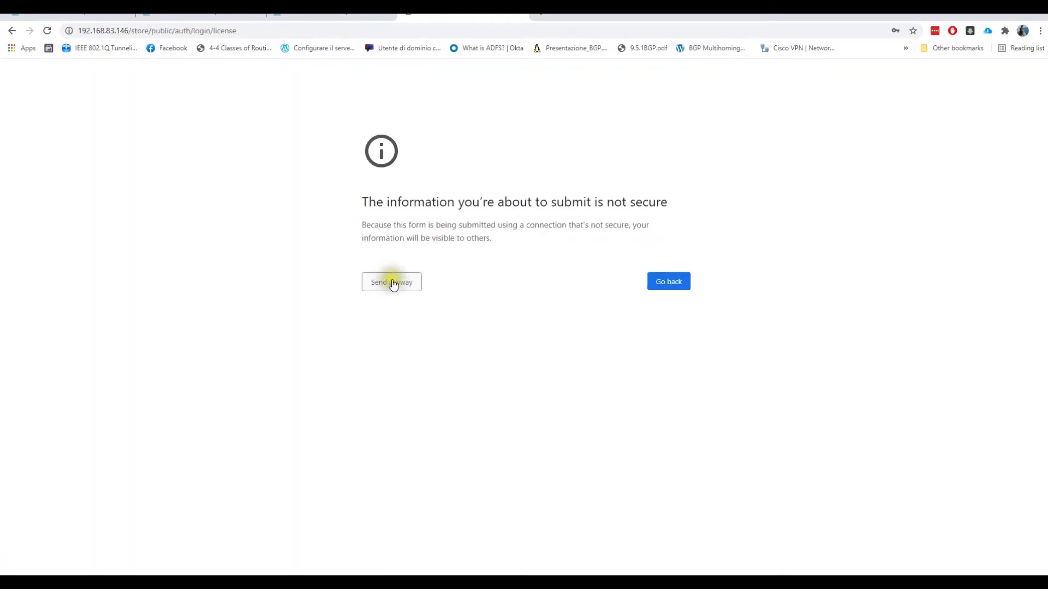
# - Send the login despite the insecure warning, then go via Devices and Download Labs to the PNETLab Store
pyautogui.click(406, 289)
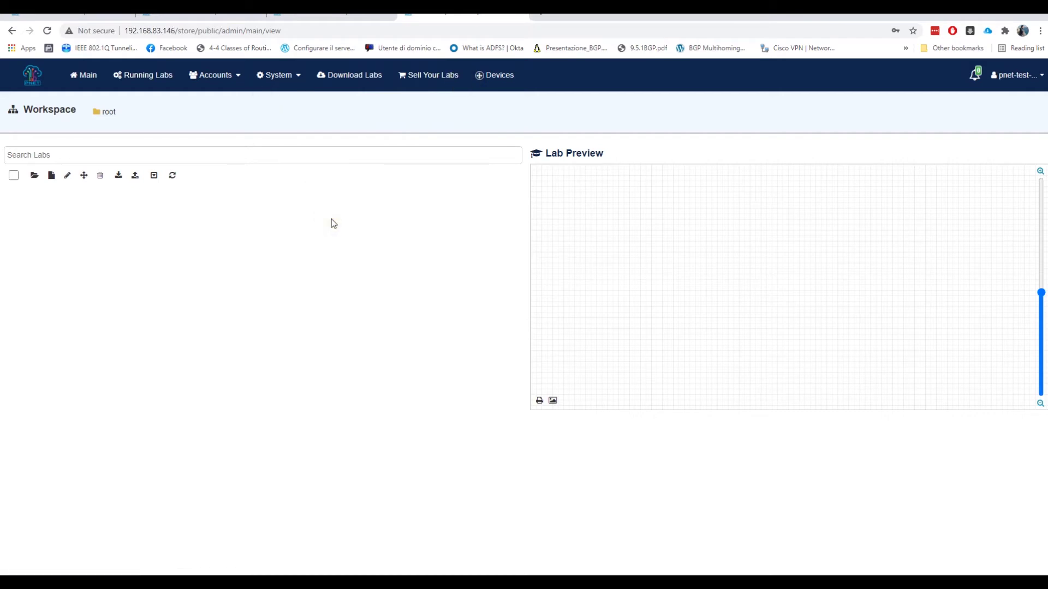
pyautogui.click(482, 76)
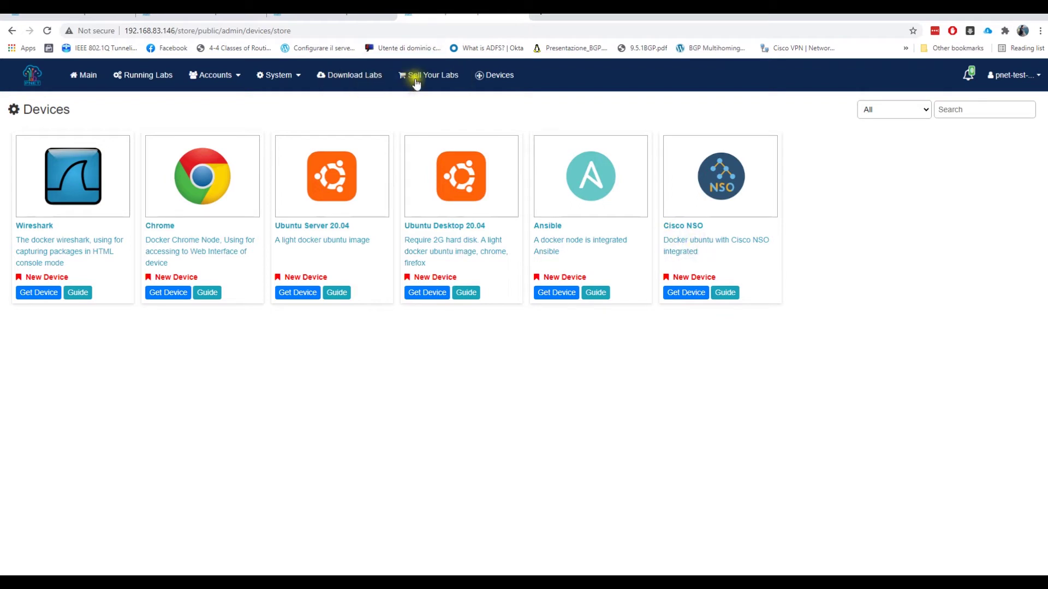
pyautogui.click(349, 77)
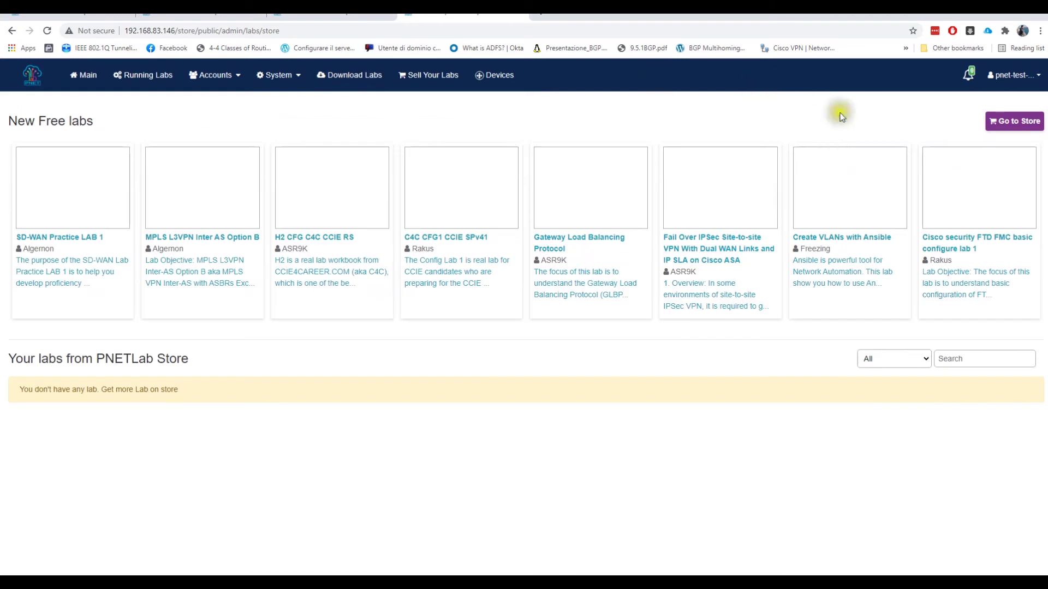
pyautogui.click(1007, 126)
pyautogui.click(1009, 128)
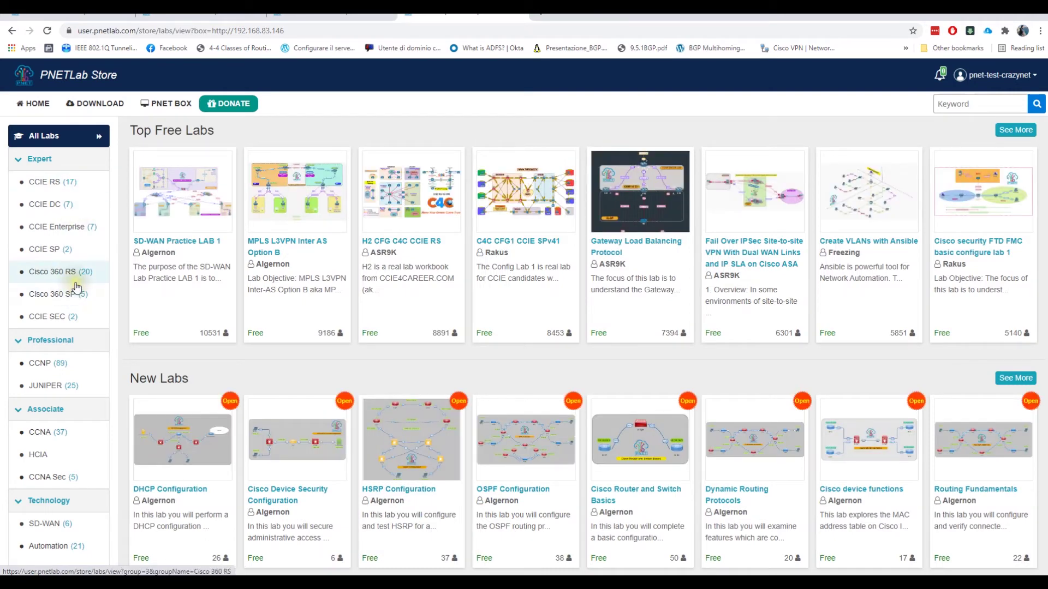
# - Browse the Store's category sidebar and open the CCNA category under Associate
pyautogui.click(80, 191)
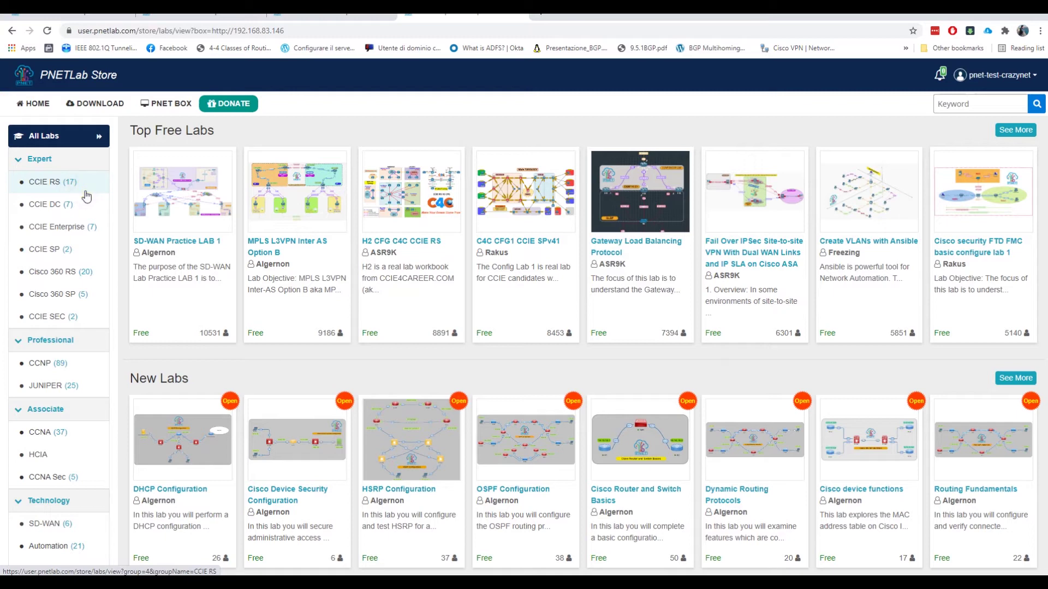
pyautogui.click(85, 202)
pyautogui.scroll(-4, 71, 273)
pyautogui.scroll(3, 70, 235)
pyautogui.click(83, 254)
pyautogui.scroll(1, 86, 237)
pyautogui.scroll(-1, 82, 251)
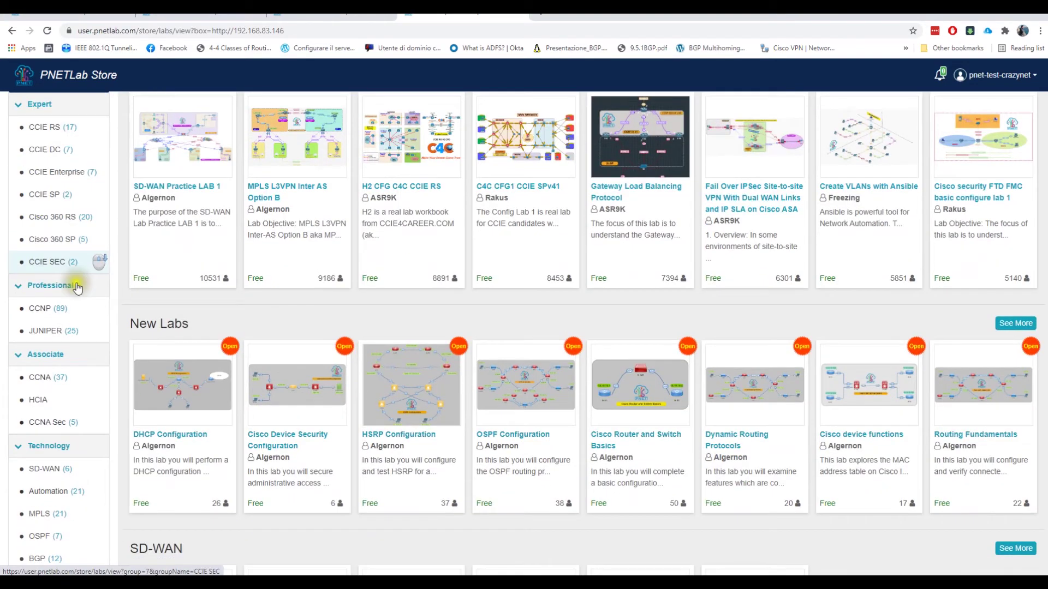
pyautogui.click(79, 329)
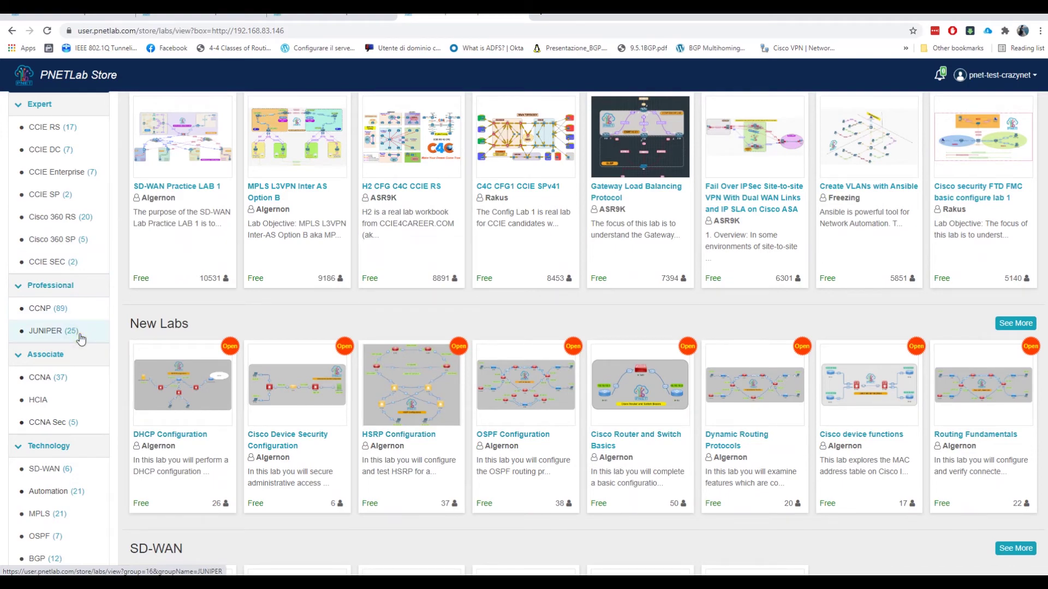
pyautogui.scroll(-2, 80, 338)
pyautogui.click(73, 315)
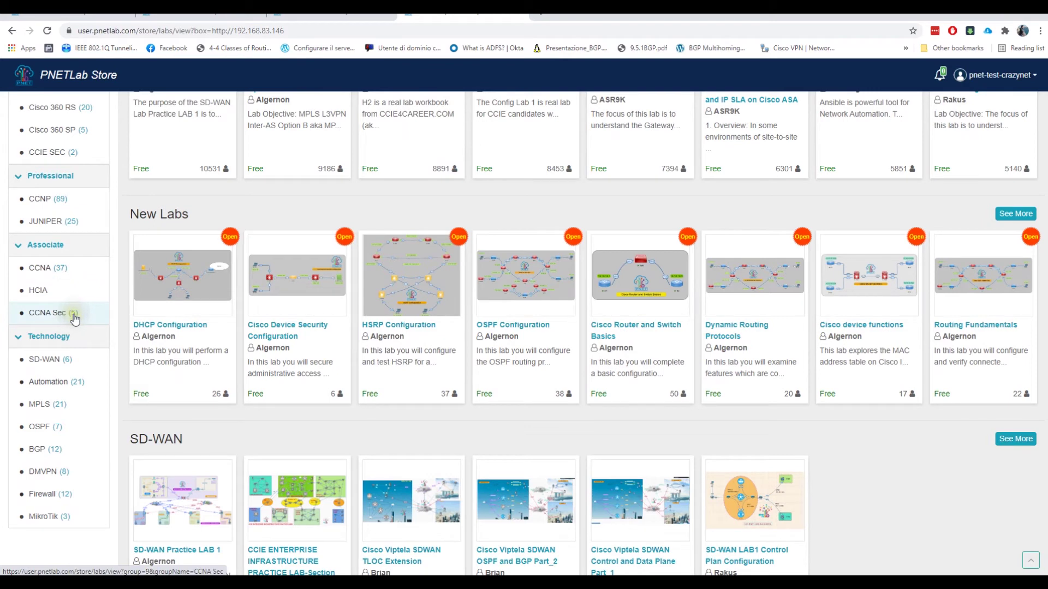
pyautogui.click(77, 383)
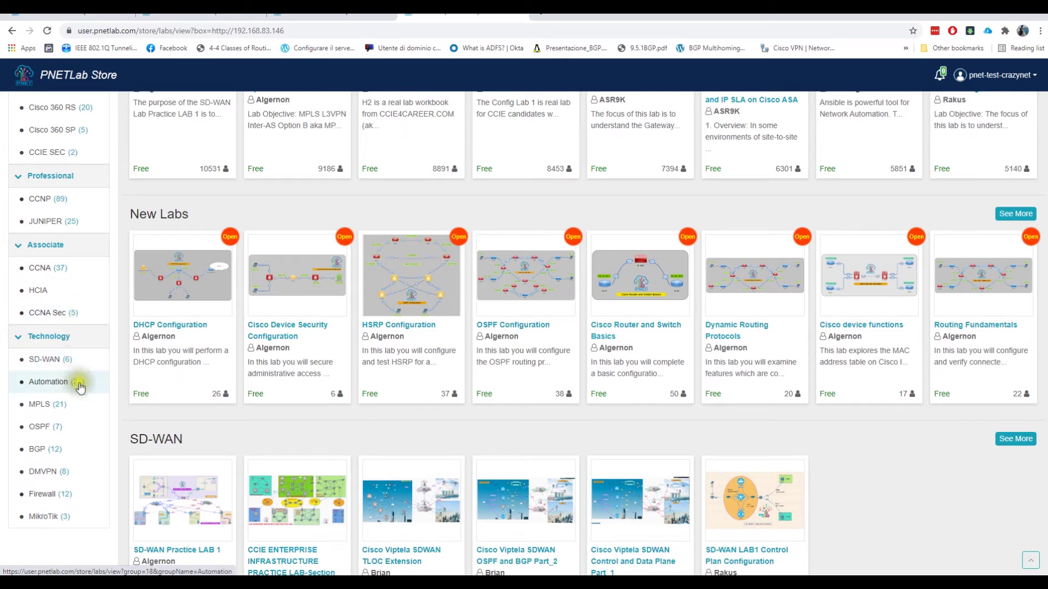
pyautogui.scroll(-1, 77, 460)
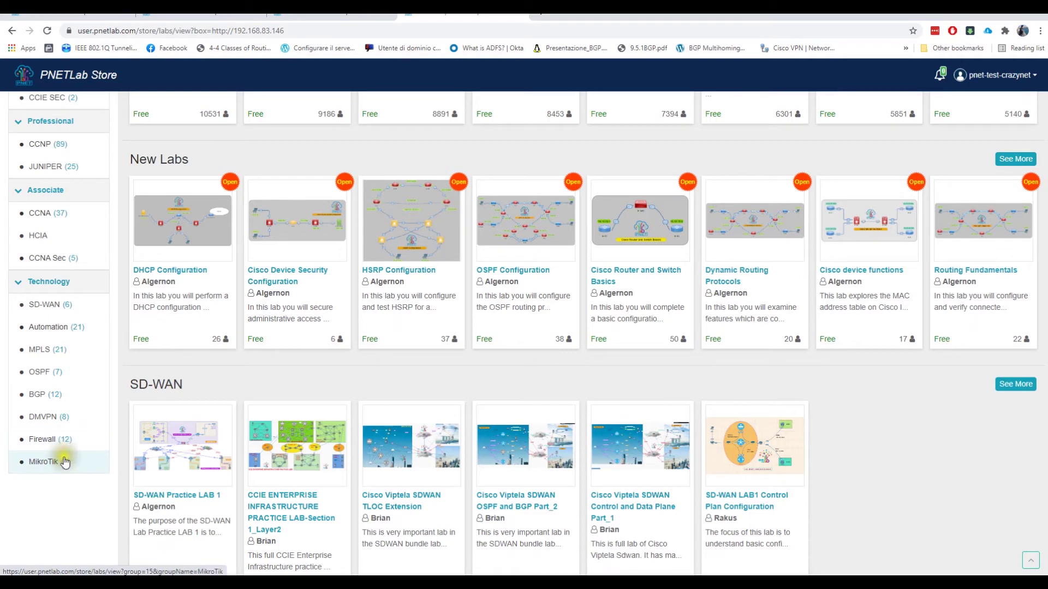
pyautogui.scroll(2, 63, 455)
pyautogui.click(33, 325)
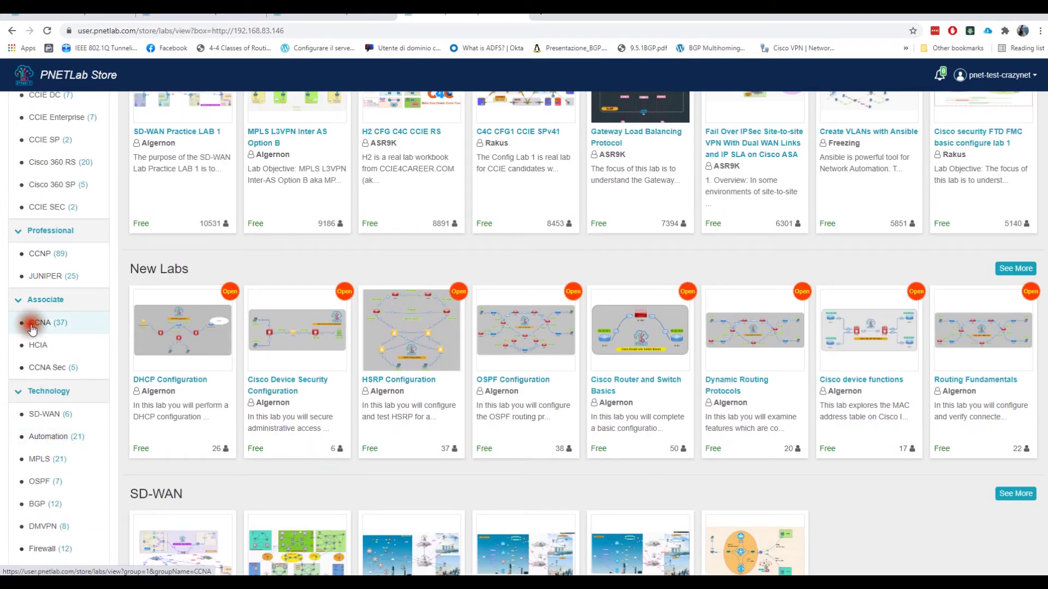
pyautogui.scroll(2, 568, 330)
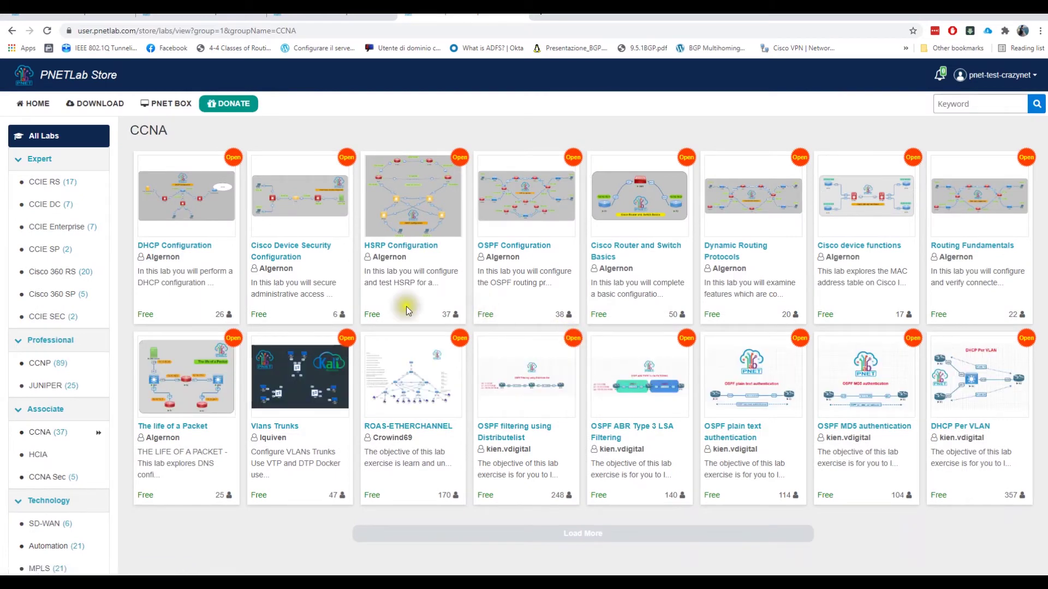
# - Open the DHCP Configuration lab's details and download it to the local box
pyautogui.click(181, 247)
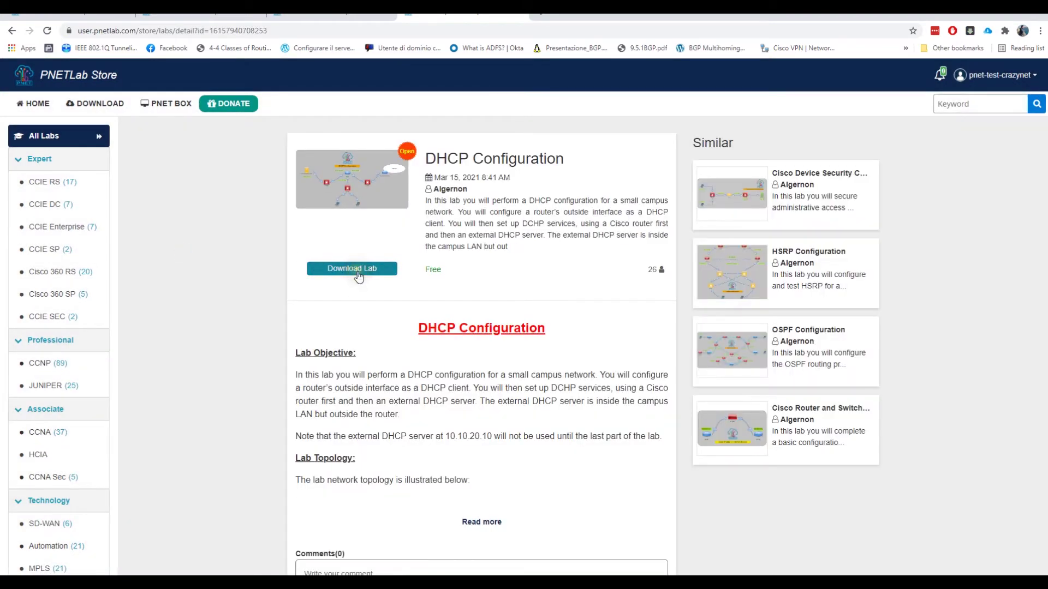
pyautogui.scroll(-2, 480, 406)
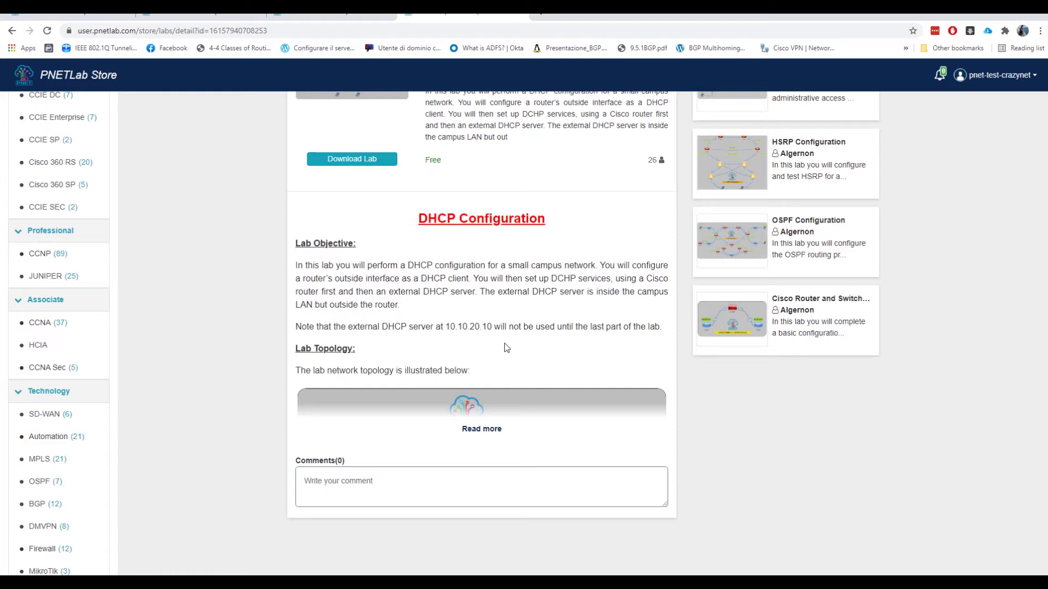
pyautogui.scroll(2, 504, 348)
pyautogui.click(370, 269)
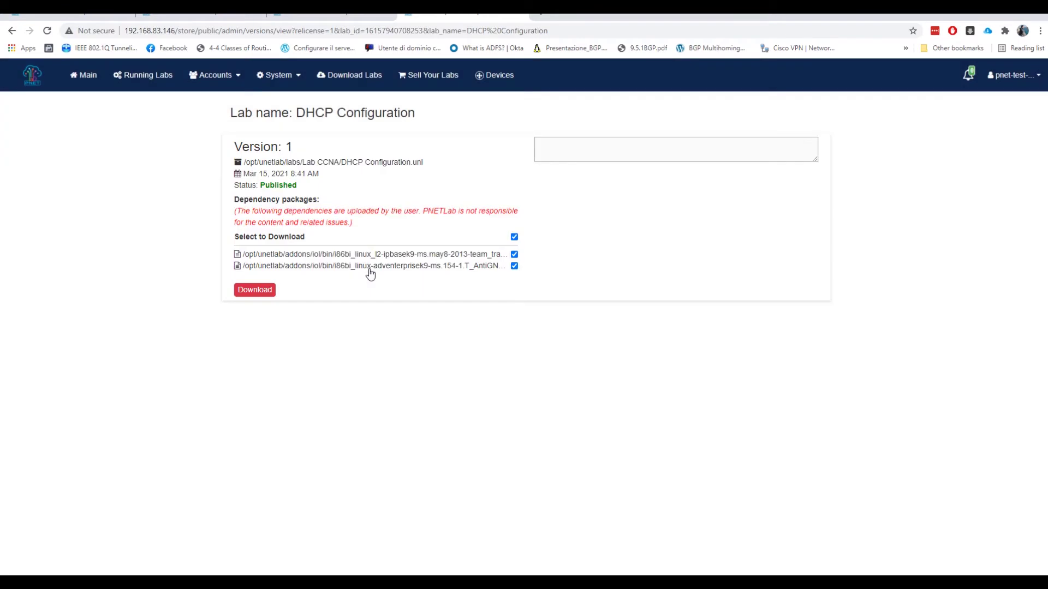
# - Download the DHCP Configuration lab with its dependency packages, then go to the lab
pyautogui.click(271, 294)
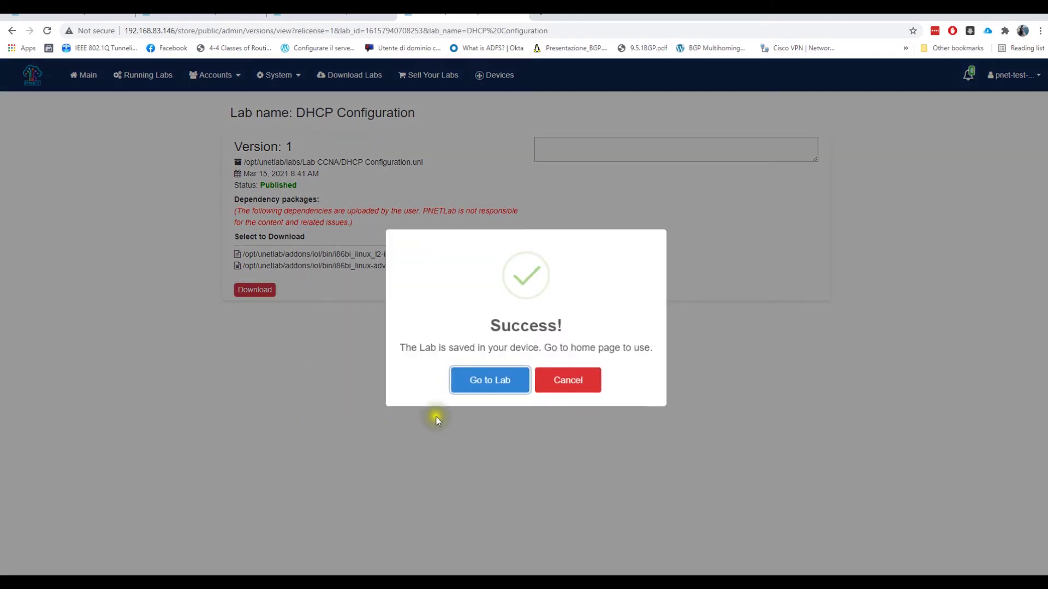
pyautogui.click(476, 384)
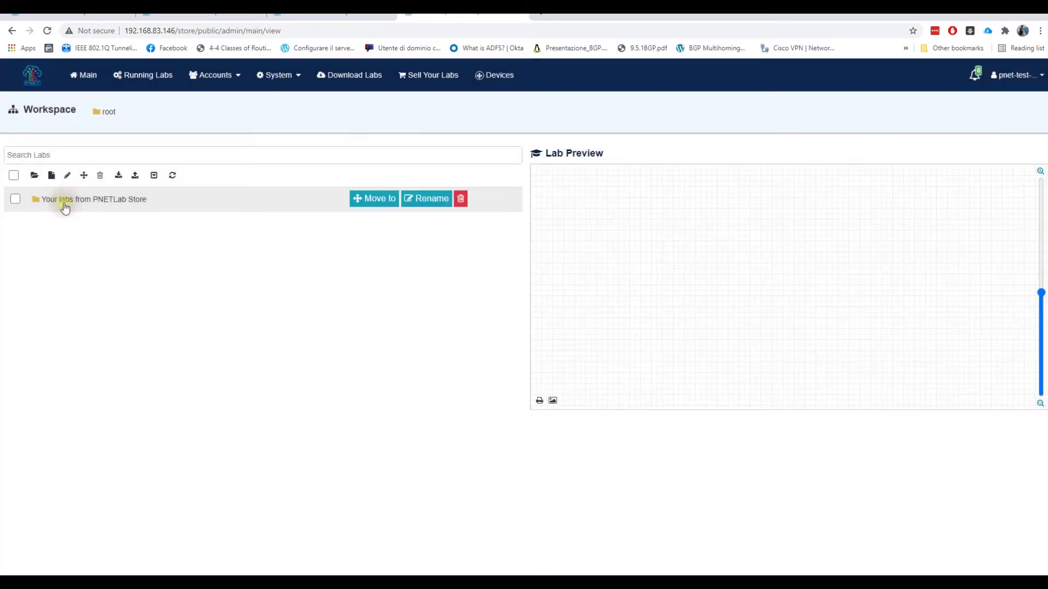
# - Open DHCP Configuration Ver_1.unl from the 'Your labs from PNETLab Store' folder
pyautogui.doubleClick(77, 203)
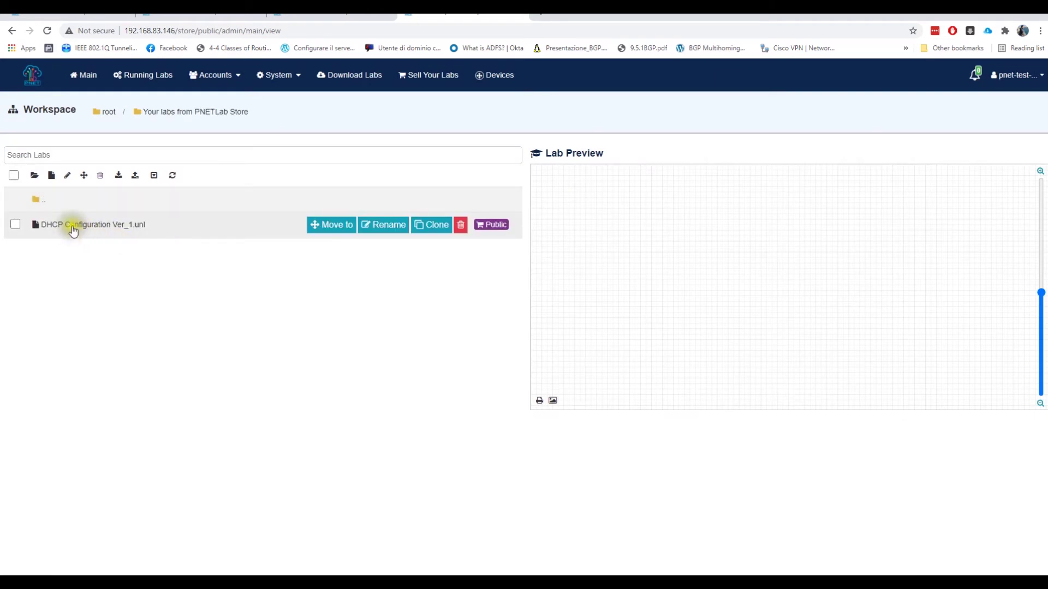
pyautogui.click(75, 230)
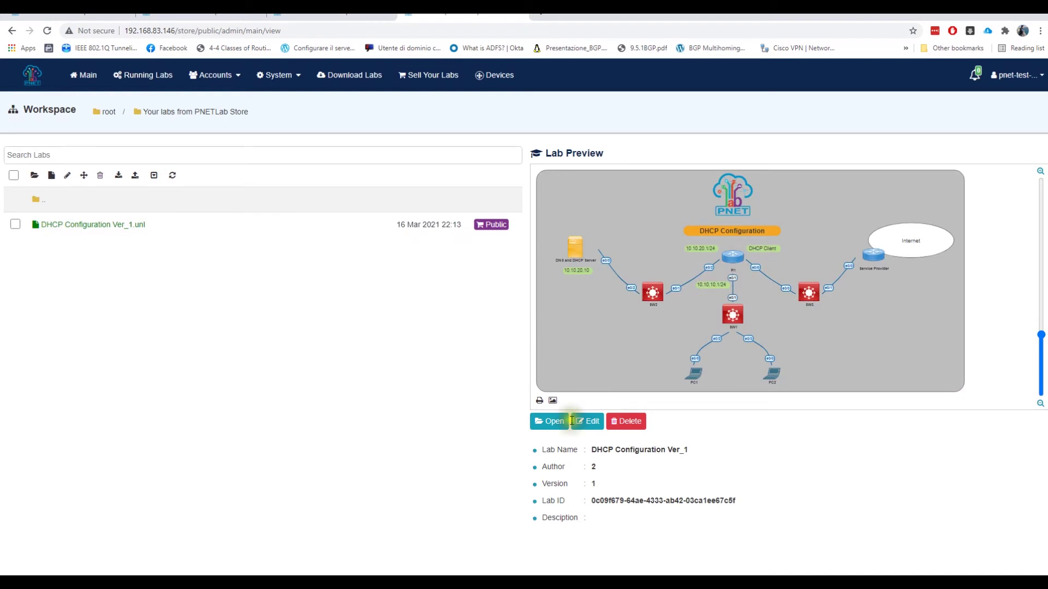
pyautogui.click(552, 422)
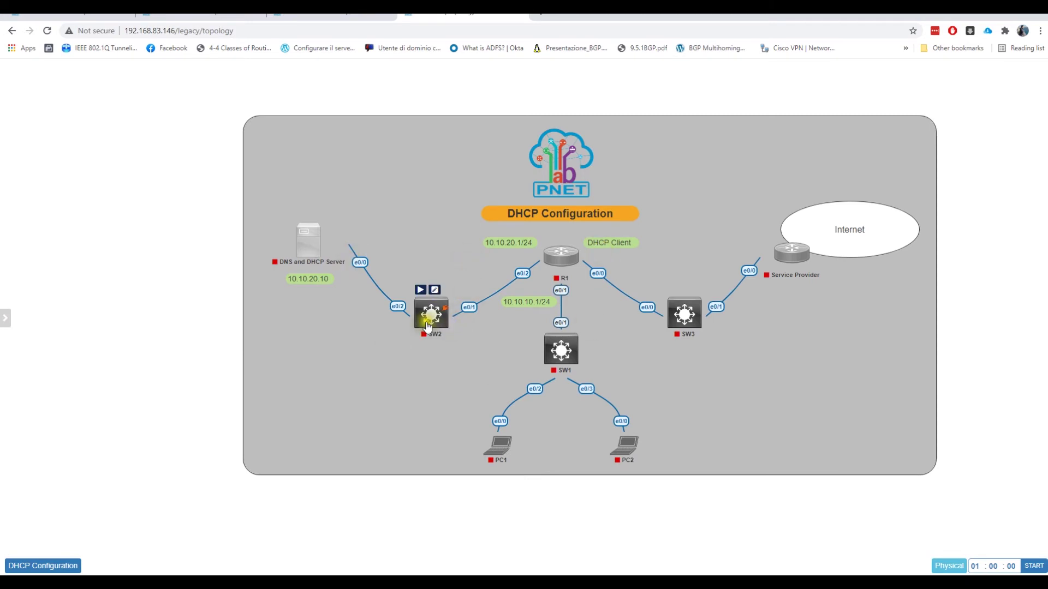
# - Nudge SW2 and the DNS and DHCP Server node into place, then start SW2
pyautogui.moveTo(427, 316)
pyautogui.mouseDown()
pyautogui.moveTo(422, 328)
pyautogui.moveTo(424, 315)
pyautogui.mouseUp()
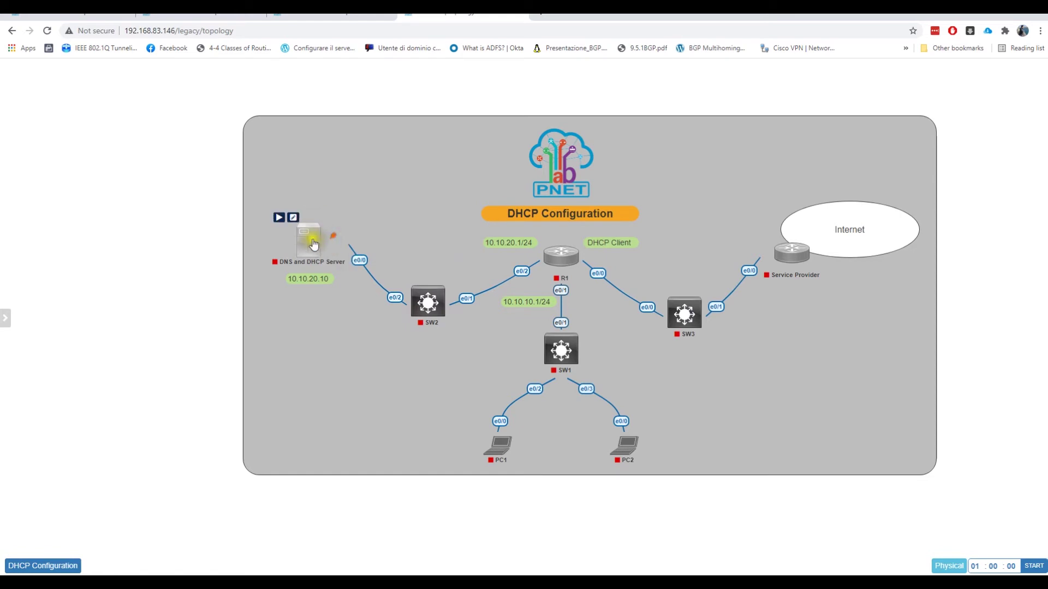
pyautogui.moveTo(313, 248); pyautogui.dragTo(309, 242)
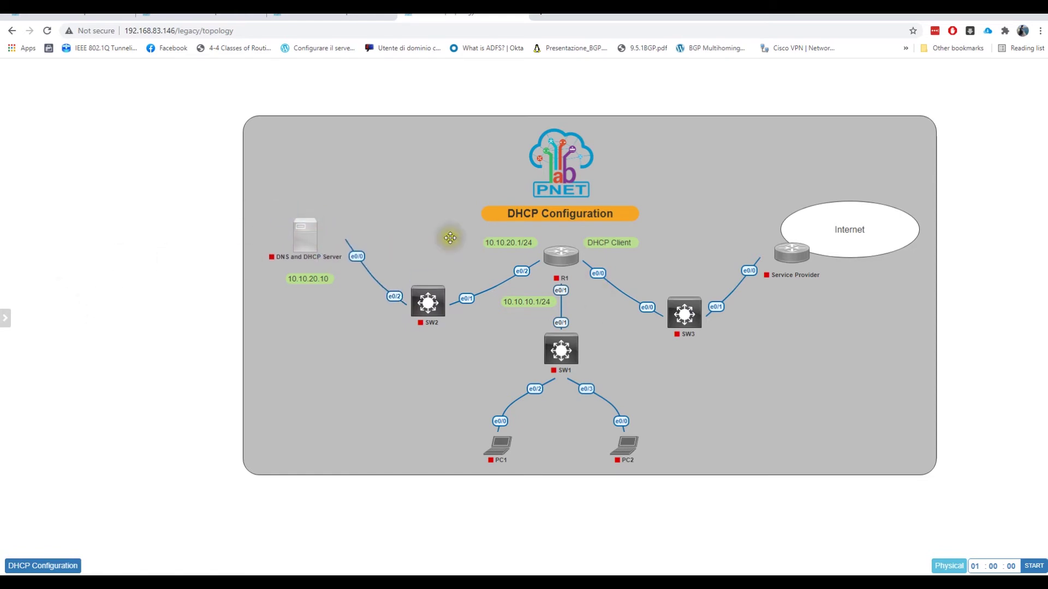
pyautogui.rightClick(438, 308)
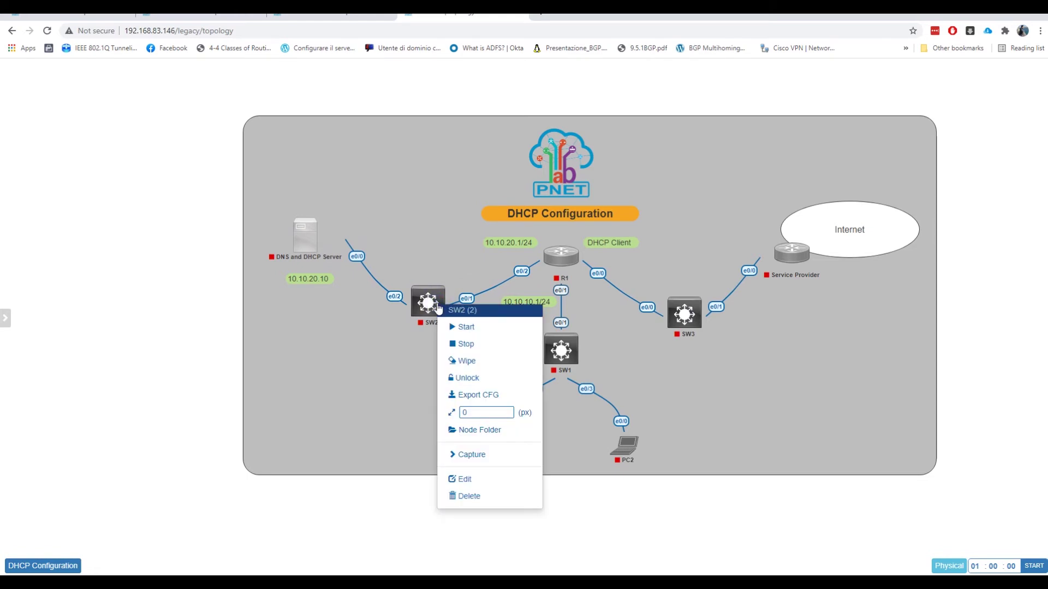
pyautogui.click(465, 328)
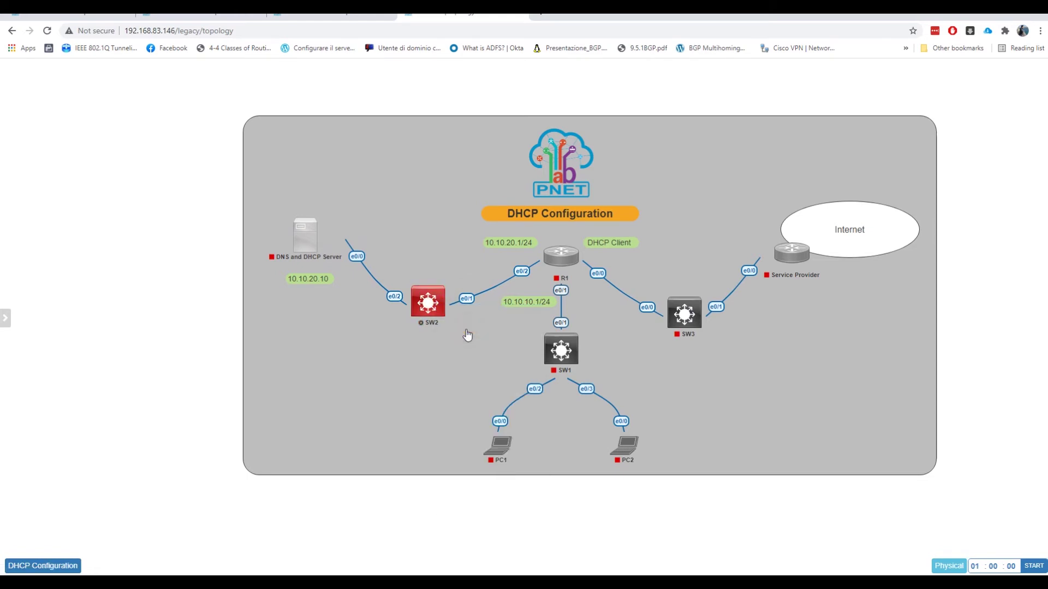
# - Start all nodes in the lab and open the DHCP Configuration guide
pyautogui.moveTo(78, 261)
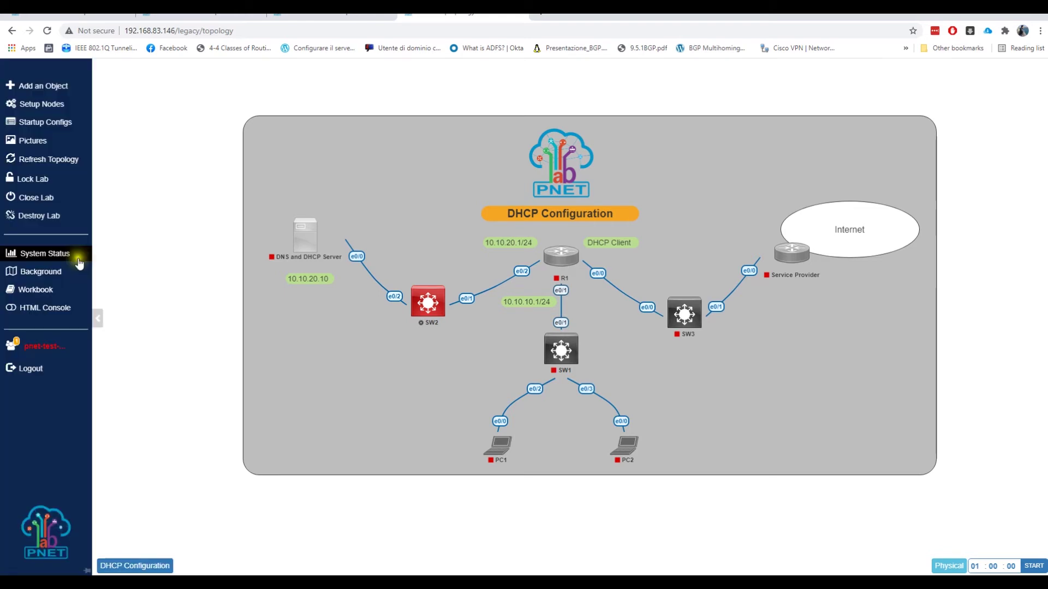
pyautogui.click(56, 107)
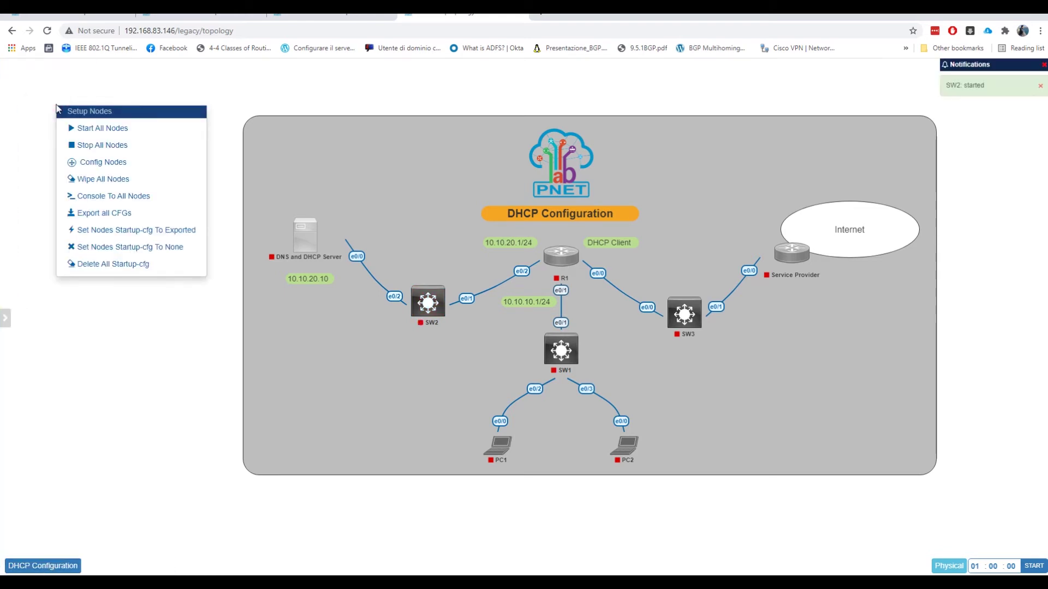
pyautogui.click(104, 132)
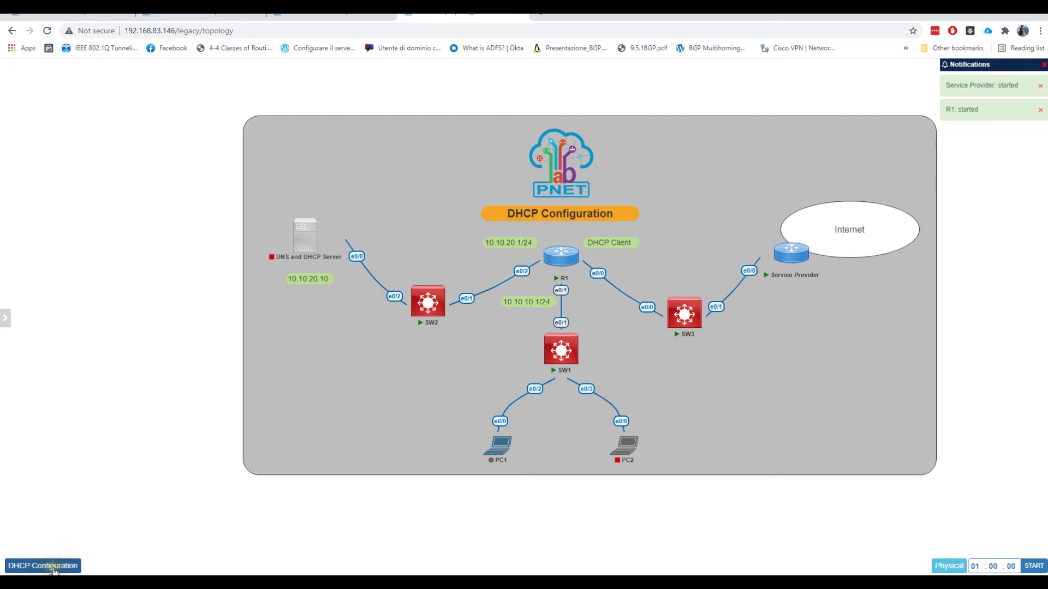
pyautogui.click(54, 568)
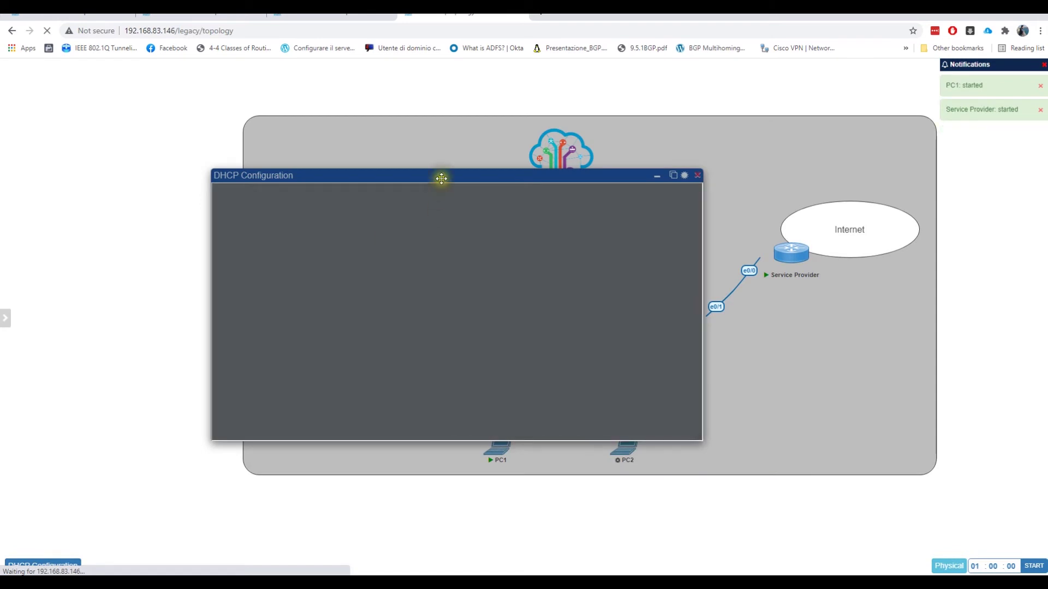
# - Place the DHCP Configuration guide at the upper left and scroll toward the Task 3 commands
pyautogui.moveTo(441, 178); pyautogui.dragTo(248, 88)
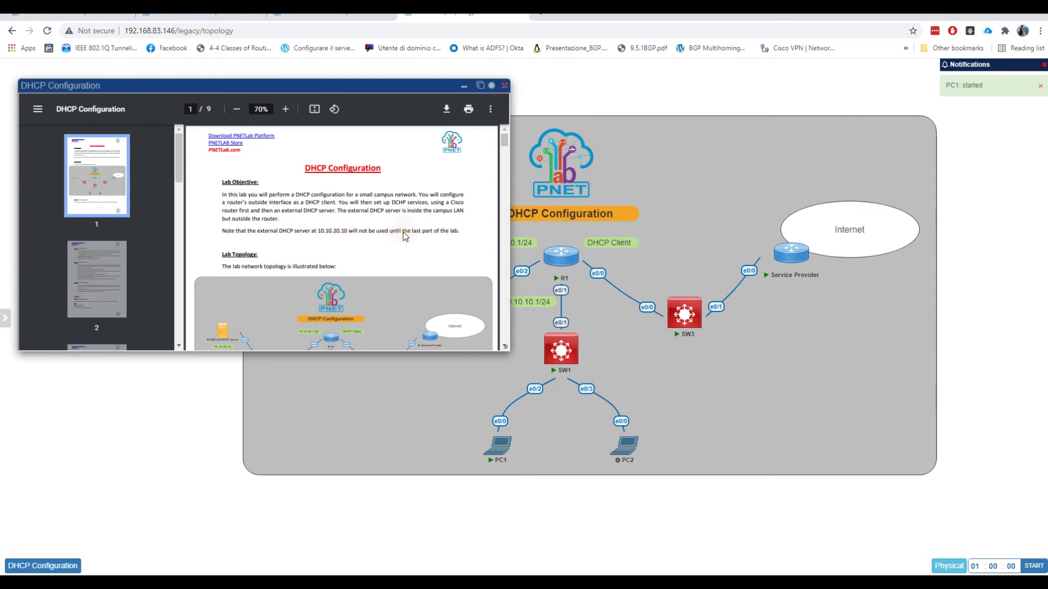
pyautogui.moveTo(361, 100); pyautogui.dragTo(389, 130)
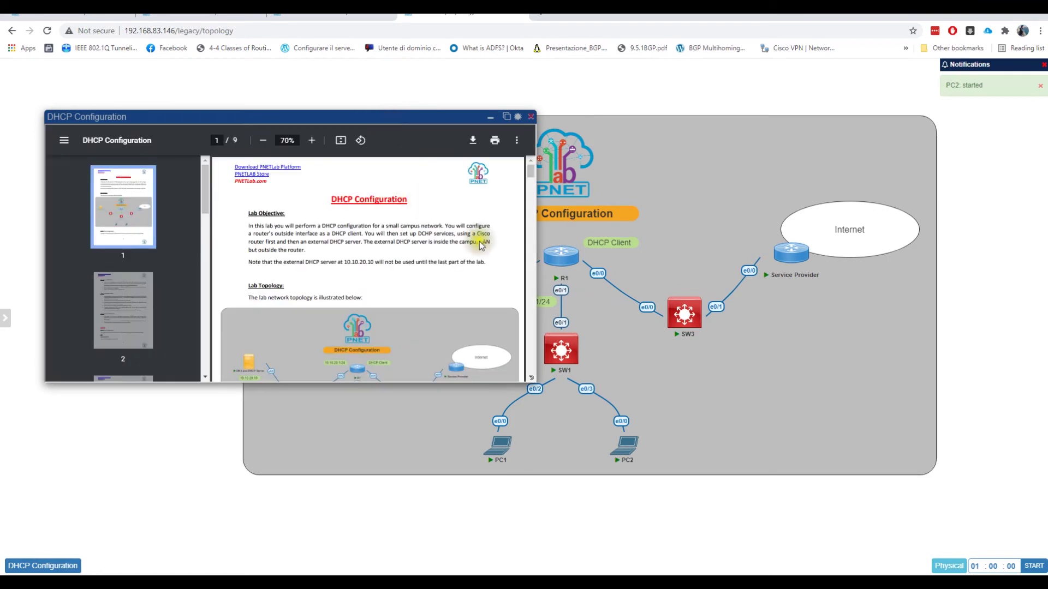
pyautogui.click(530, 186)
pyautogui.moveTo(530, 186); pyautogui.dragTo(530, 219)
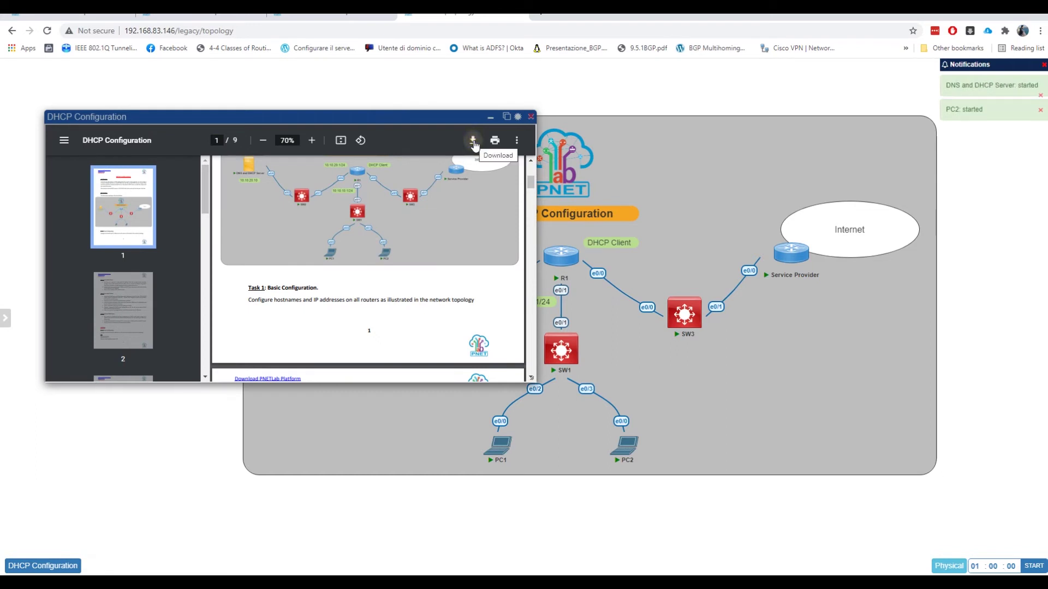
pyautogui.scroll(-6, 431, 251)
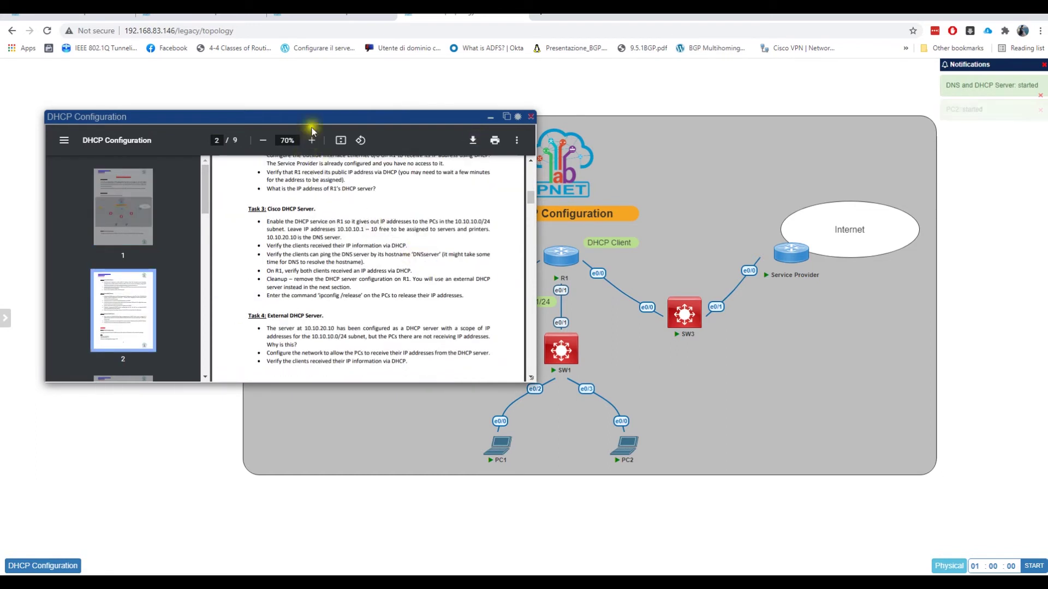
pyautogui.moveTo(136, 109); pyautogui.dragTo(315, 126)
pyautogui.scroll(-5, 445, 275)
# - Finish scrolling the guide, close it, and stop all nodes in the lab
pyautogui.scroll(-6, 445, 283)
pyautogui.scroll(-6, 444, 283)
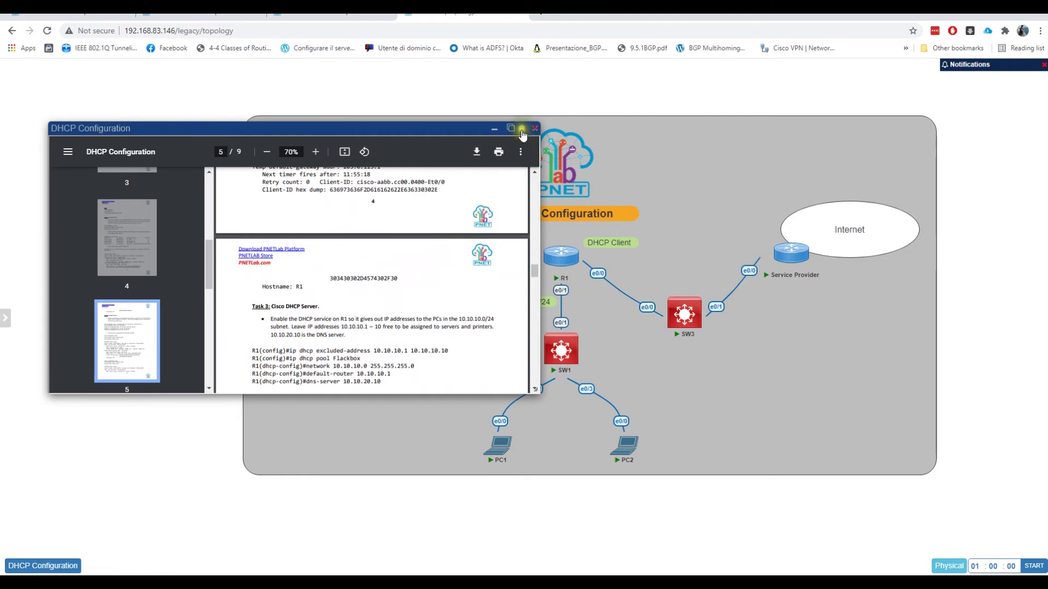
pyautogui.click(533, 133)
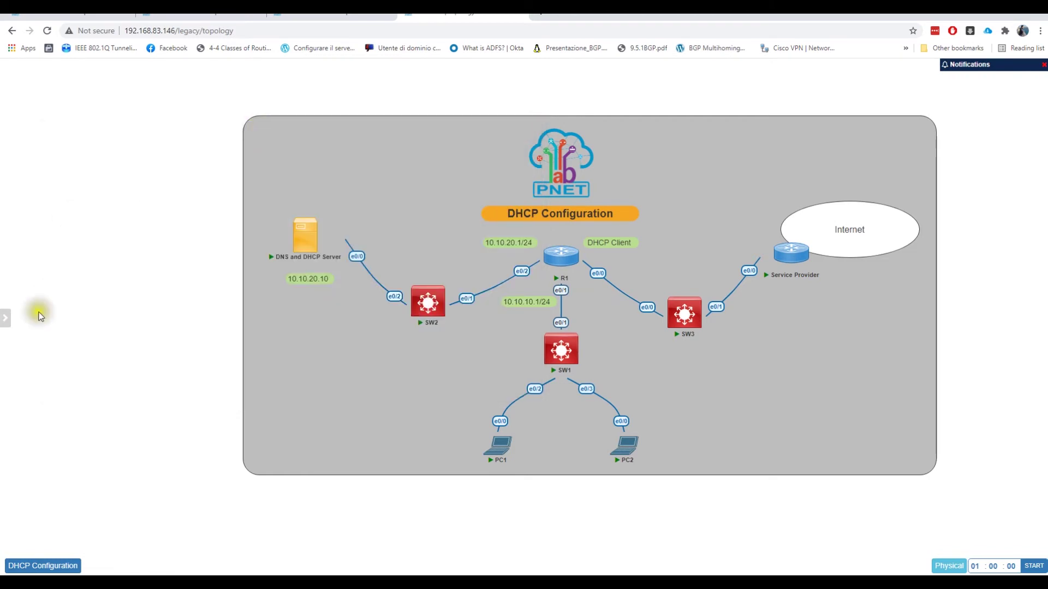
pyautogui.moveTo(6, 318)
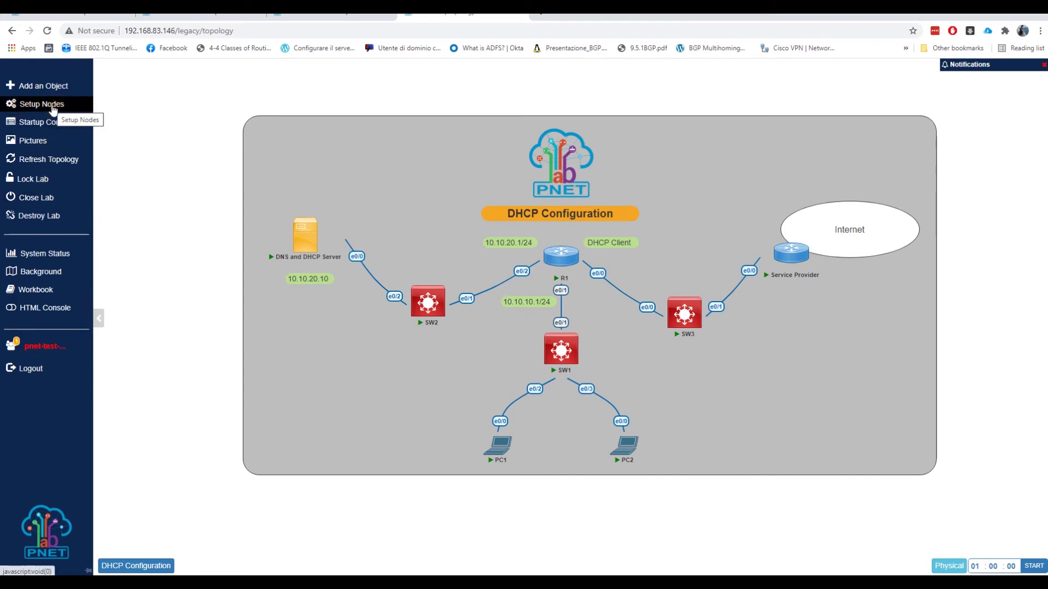
pyautogui.click(53, 110)
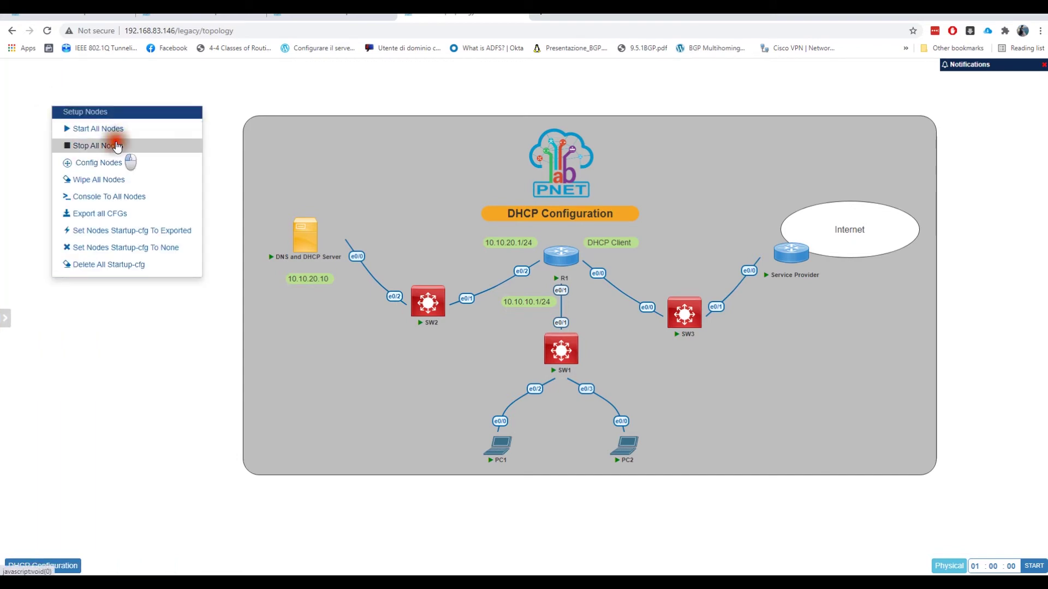
pyautogui.click(116, 144)
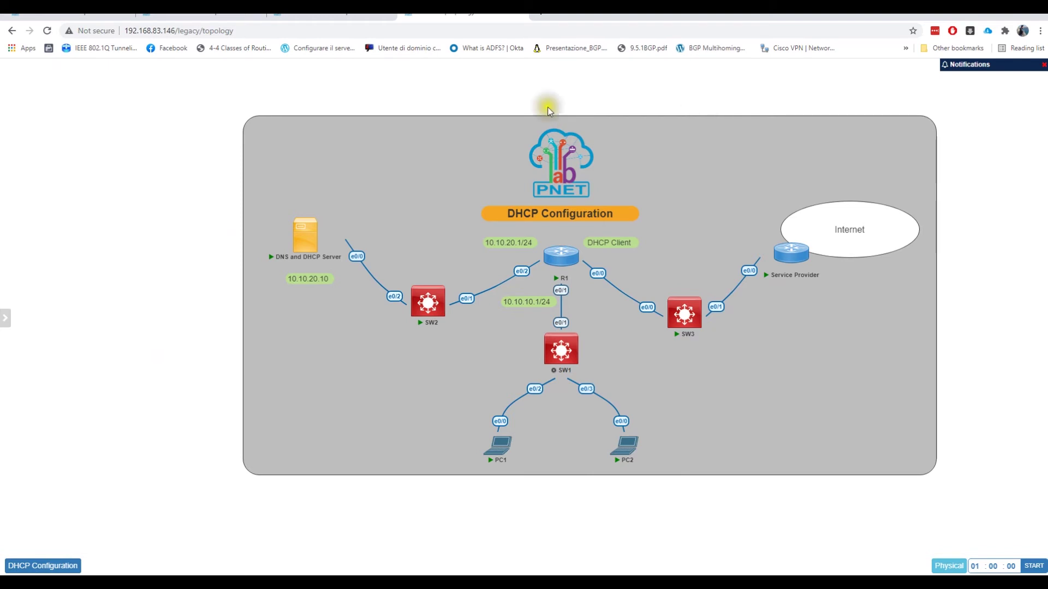
# - Close the DHCP Configuration lab and dismiss the error message
pyautogui.moveTo(11, 206)
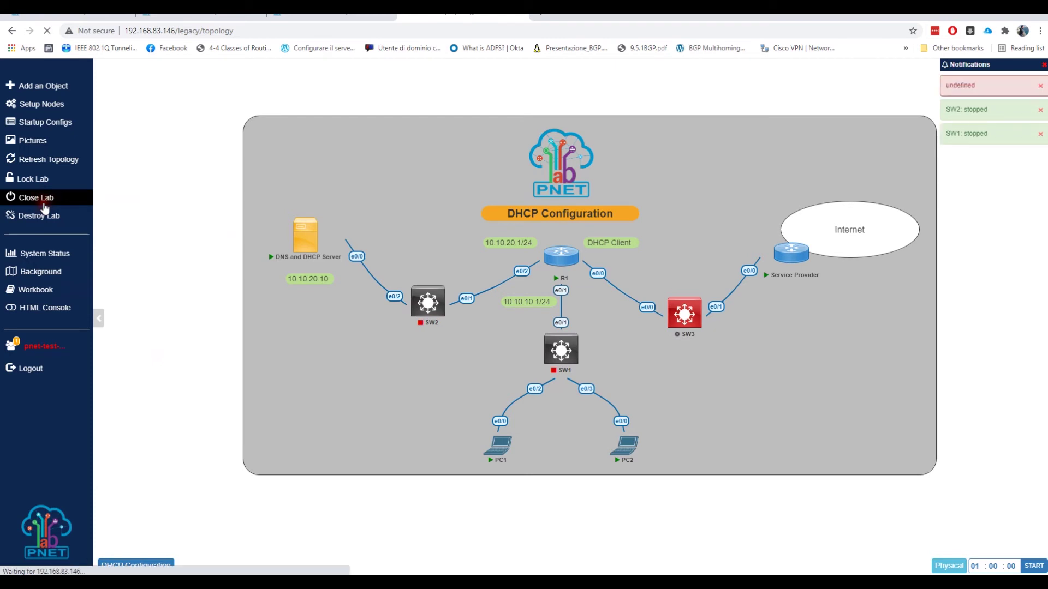
pyautogui.click(45, 203)
pyautogui.click(683, 83)
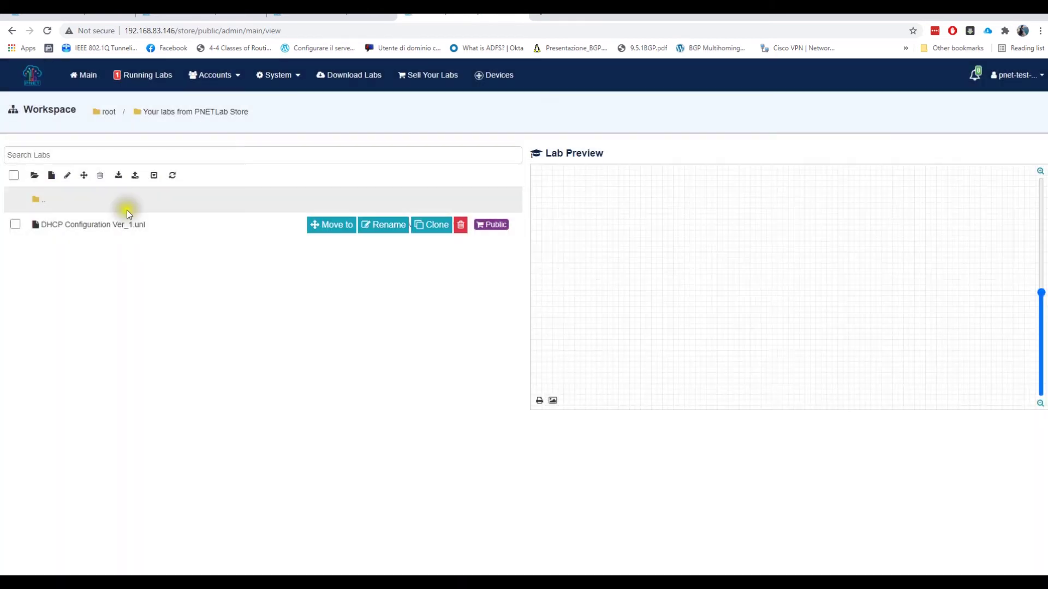
# - Create a 'crazynet Labs' folder in root, open it, and start a new lab there
pyautogui.click(33, 175)
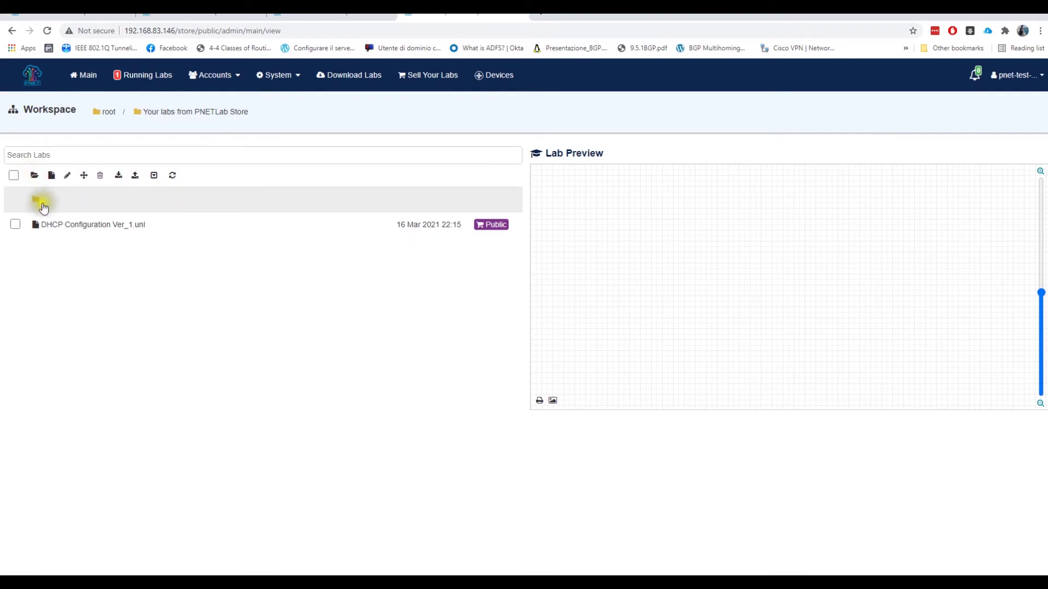
pyautogui.doubleClick(40, 205)
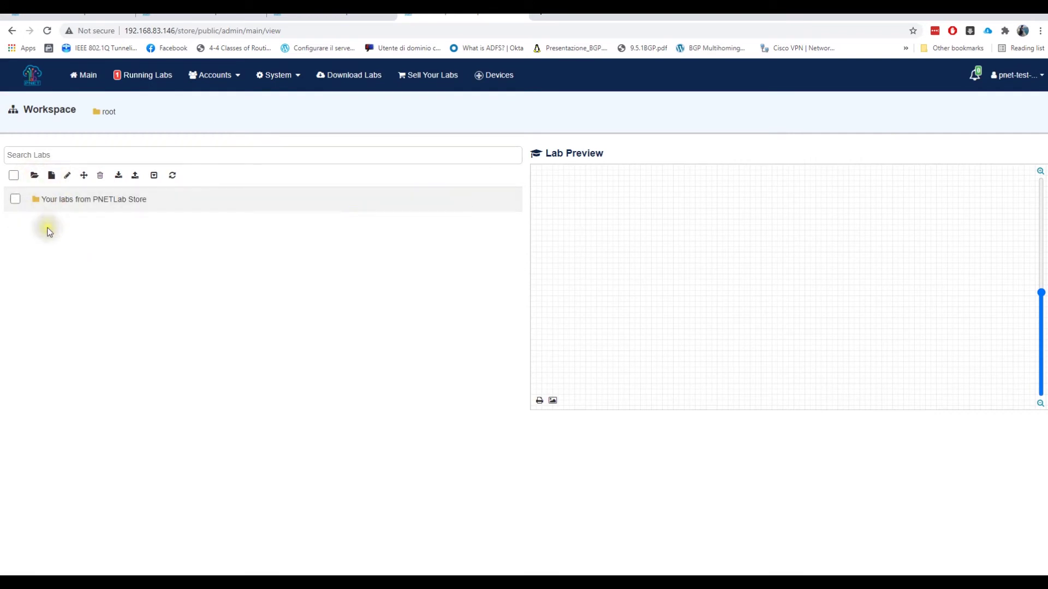
pyautogui.click(34, 175)
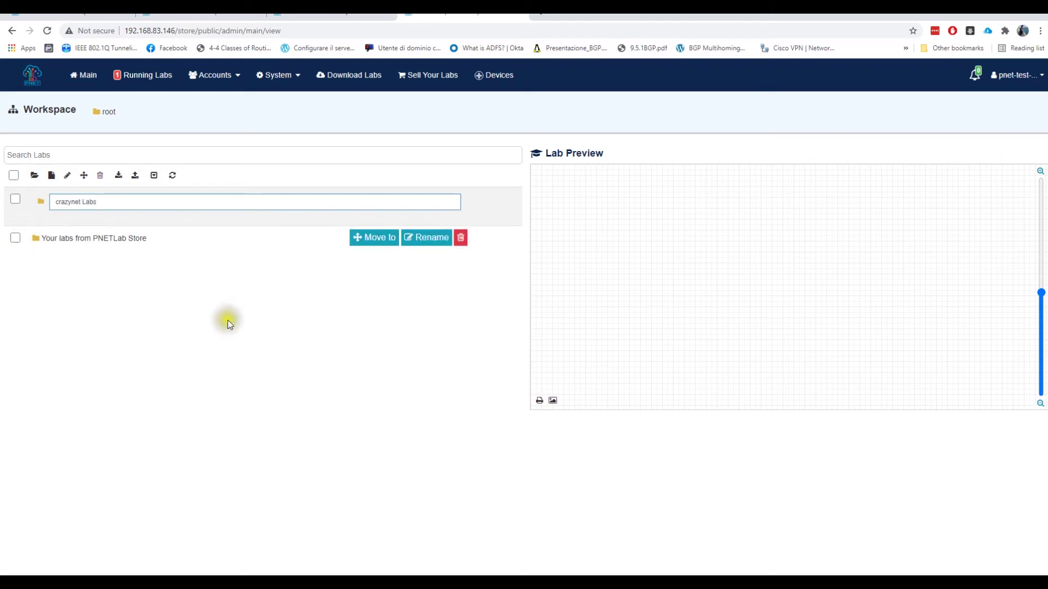
pyautogui.press('Return')
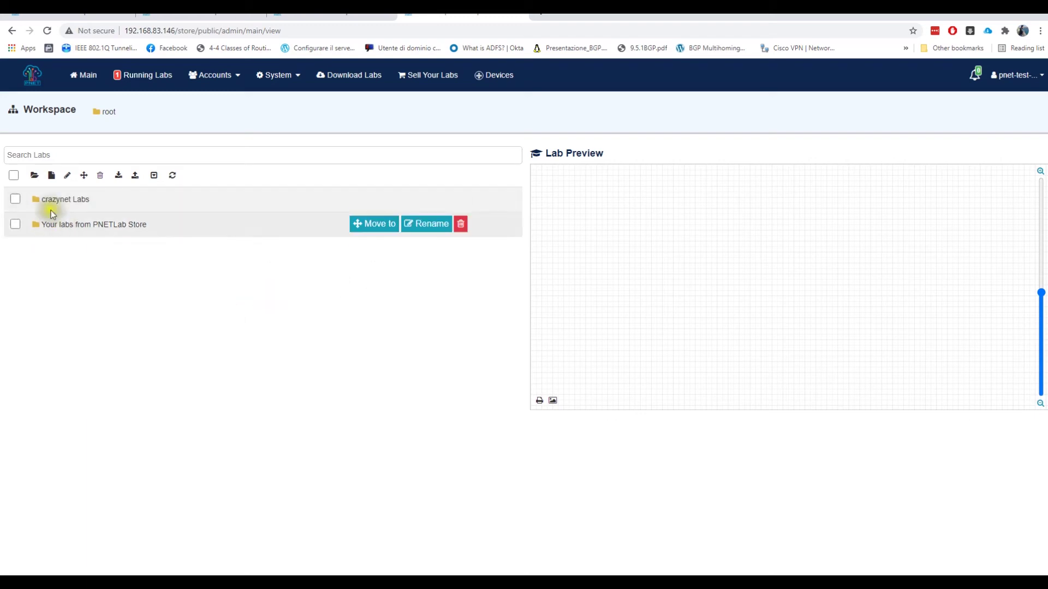
pyautogui.doubleClick(53, 199)
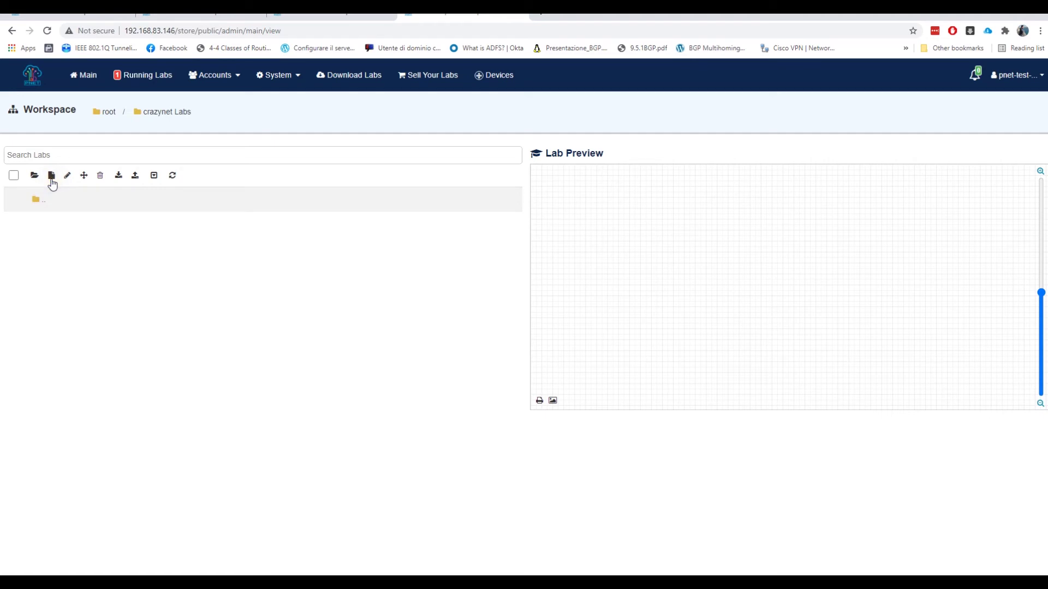
pyautogui.click(52, 180)
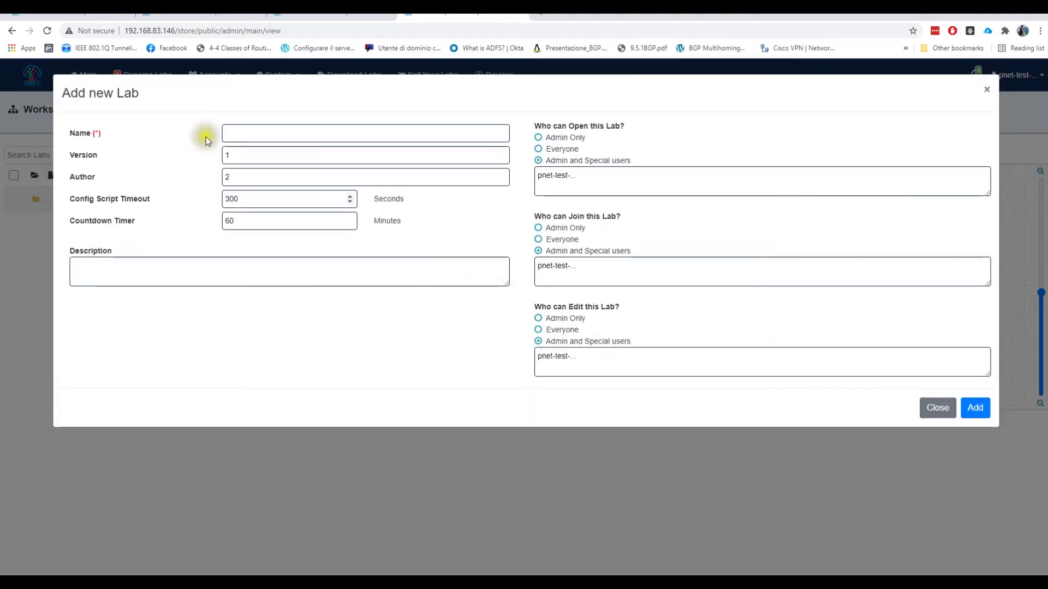
# - Name the new lab 'test' and add it
pyautogui.click(249, 137)
pyautogui.write('test')
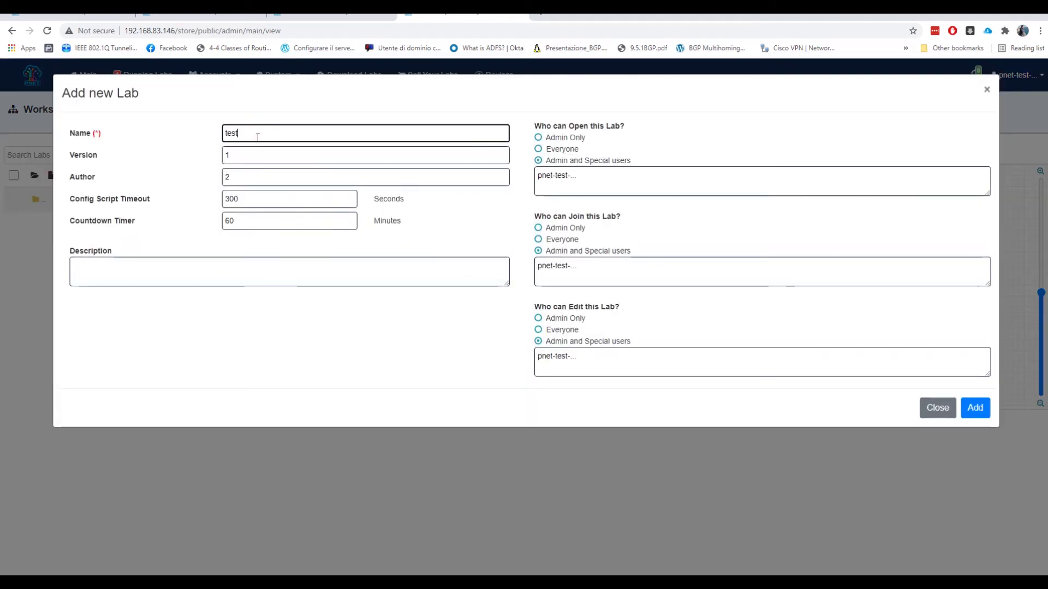
pyautogui.click(973, 407)
pyautogui.click(972, 407)
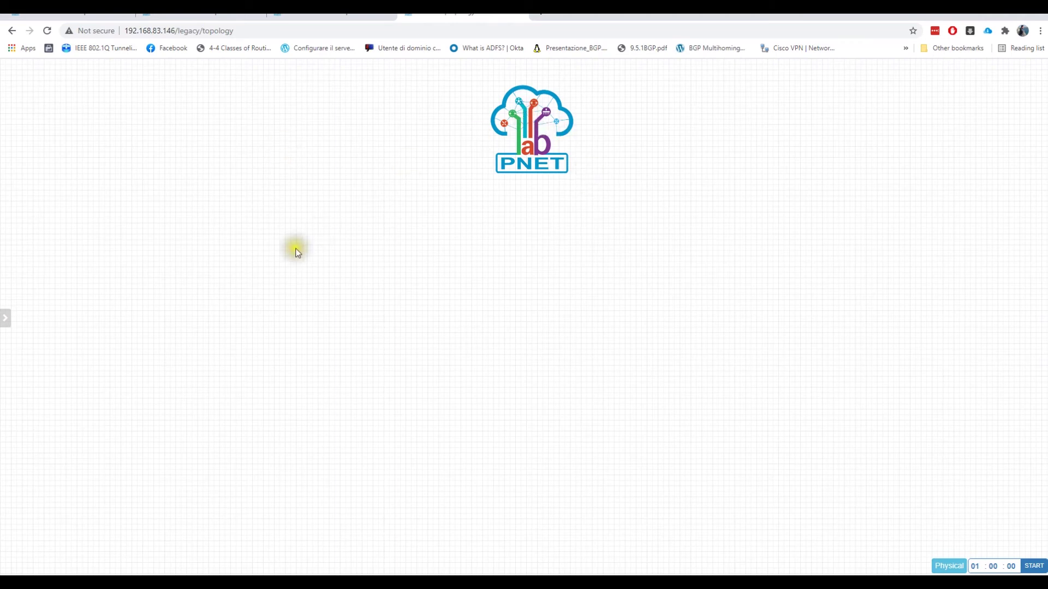
# - Add a node using the Cisco IOL template with the L2 team_track image
pyautogui.rightClick(242, 140)
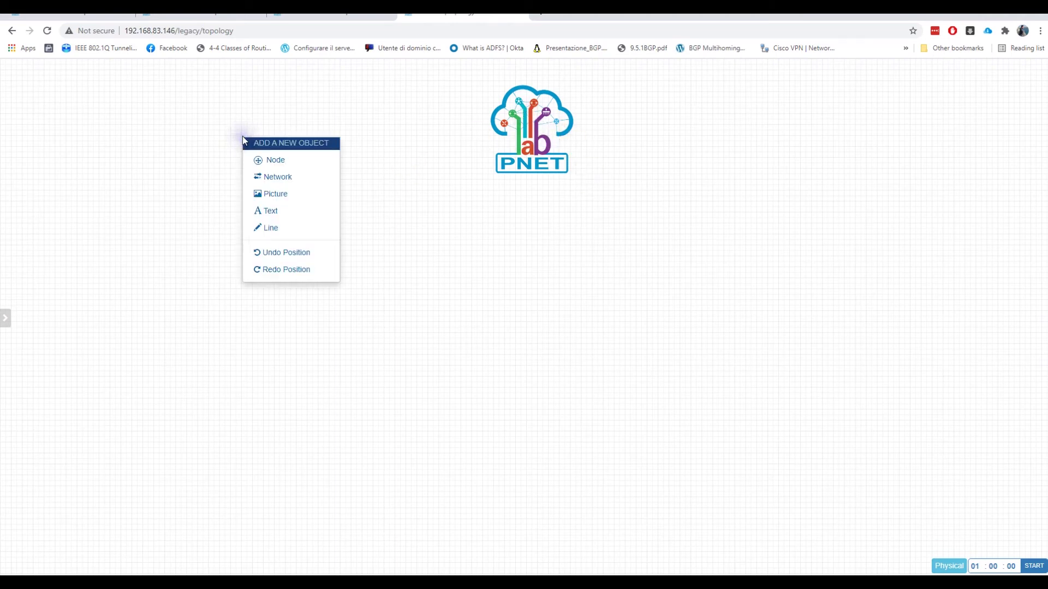
pyautogui.click(274, 160)
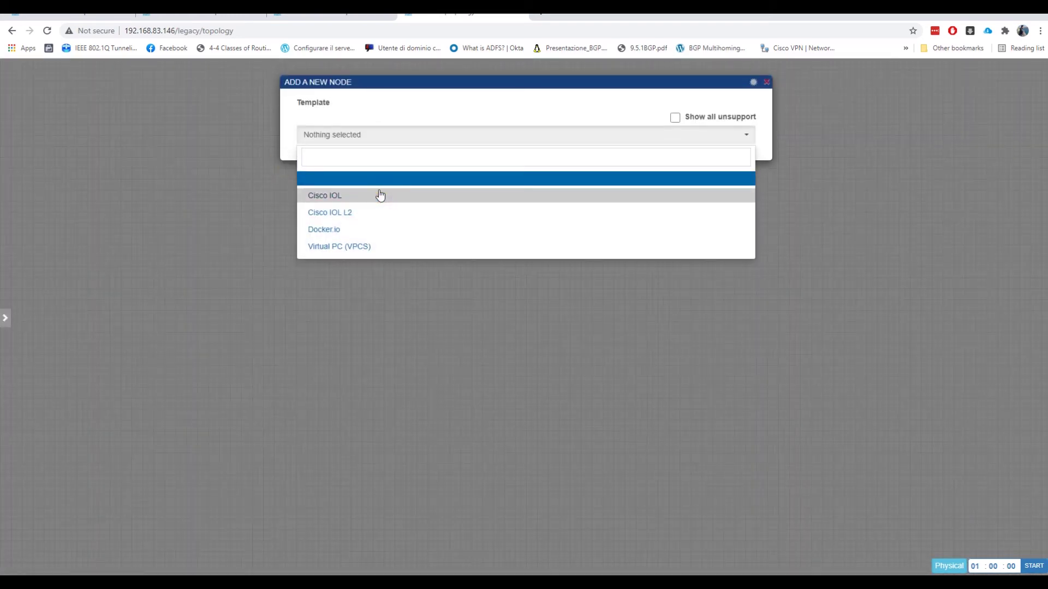
pyautogui.click(394, 249)
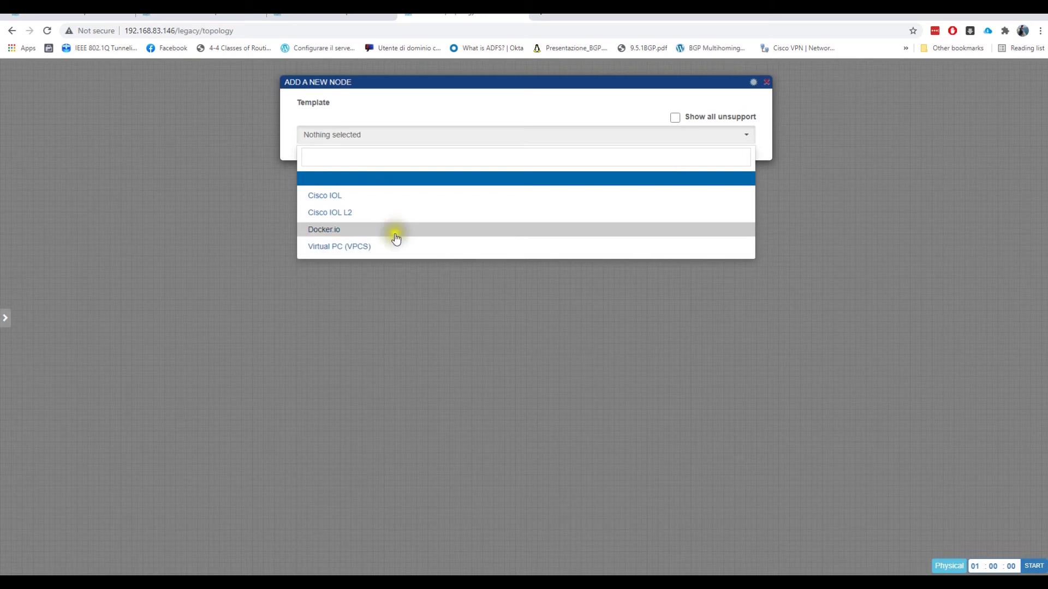
pyautogui.click(399, 203)
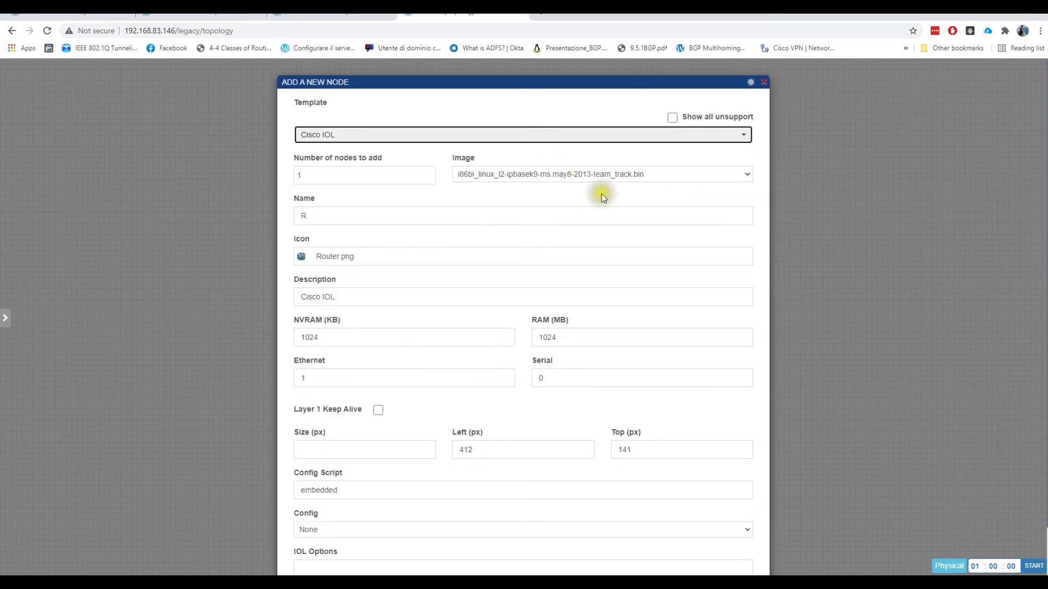
pyautogui.click(510, 175)
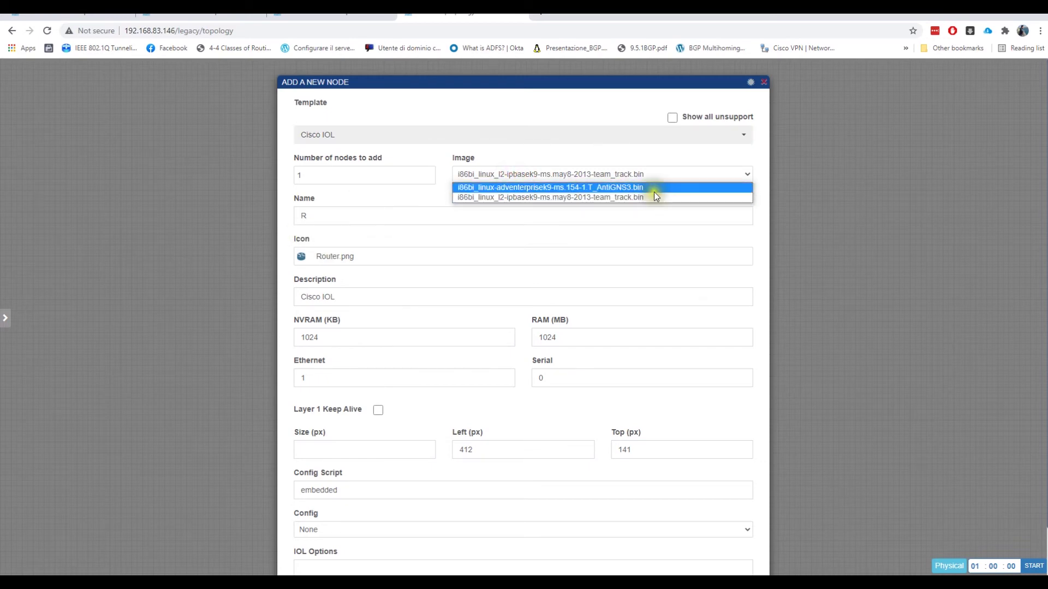
pyautogui.click(600, 197)
# - Give the node the Switch.png icon, found by searching 'sw', and save it
pyautogui.click(342, 257)
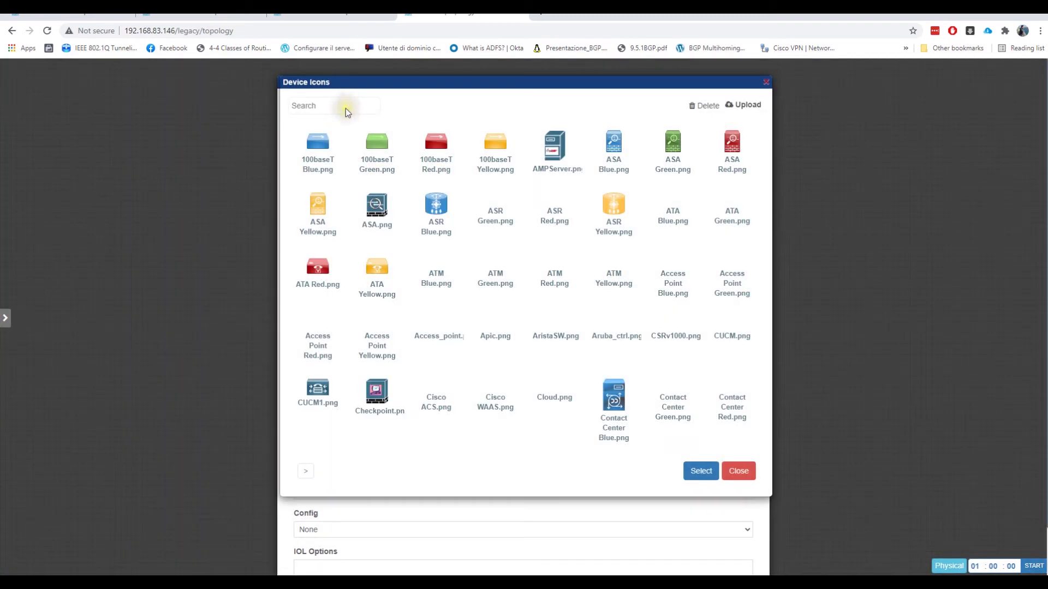
pyautogui.click(345, 108)
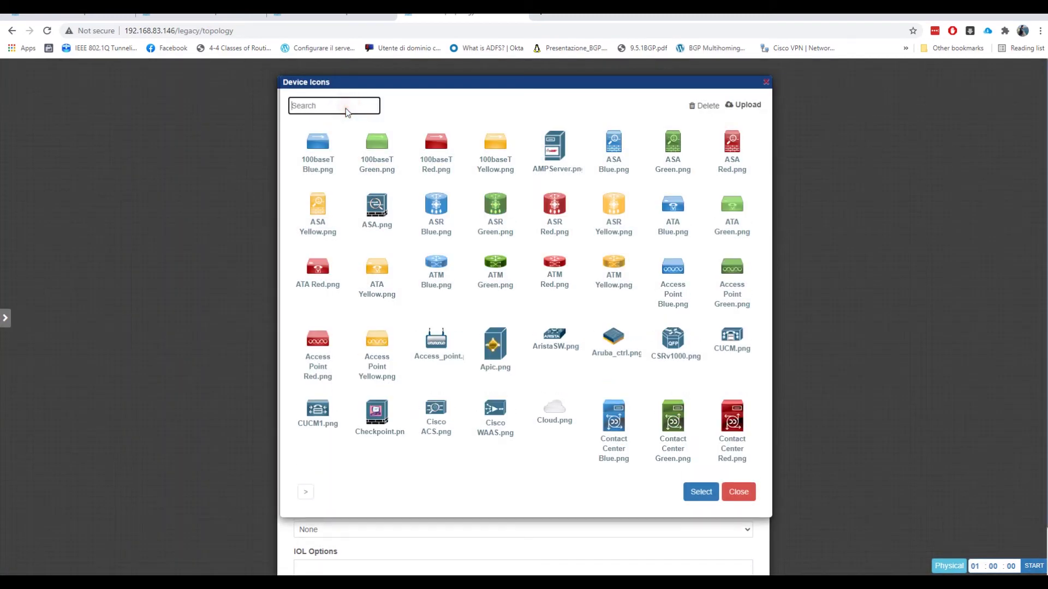
pyautogui.write('sw')
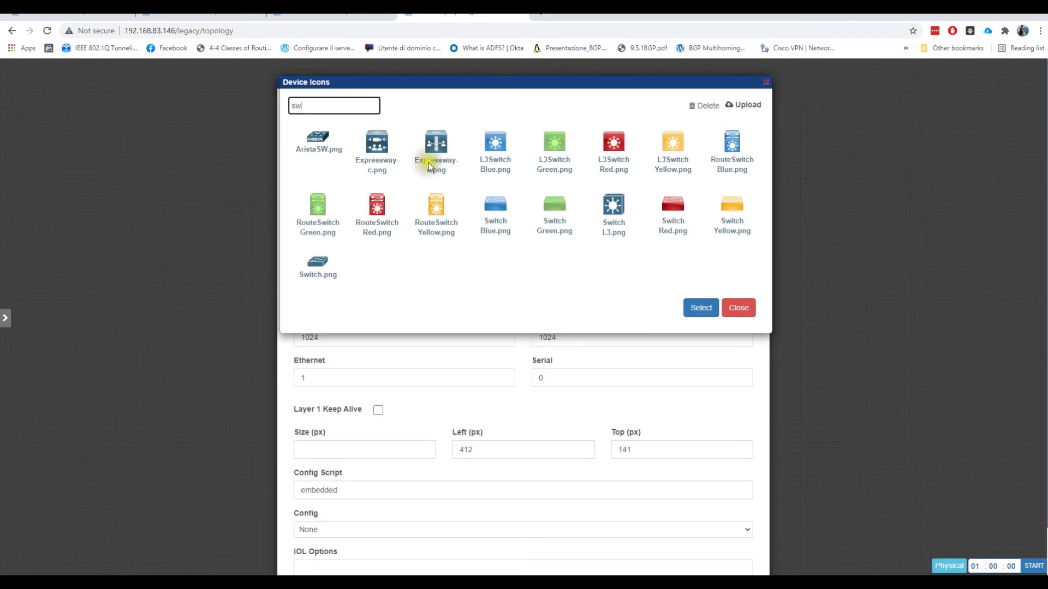
pyautogui.click(331, 258)
pyautogui.click(703, 309)
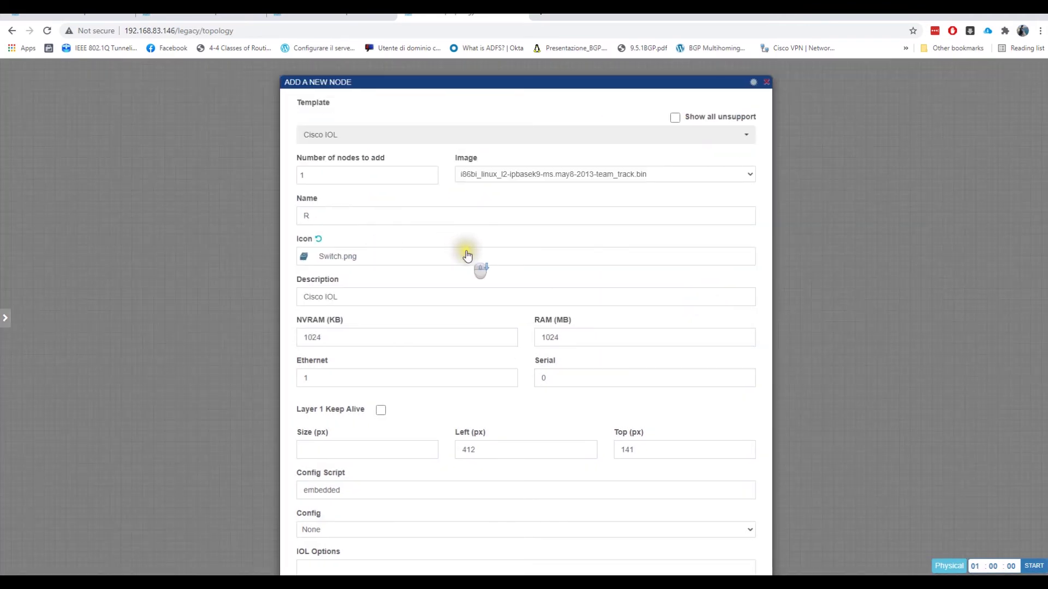
pyautogui.click(592, 391)
pyautogui.moveTo(490, 84); pyautogui.dragTo(486, 28)
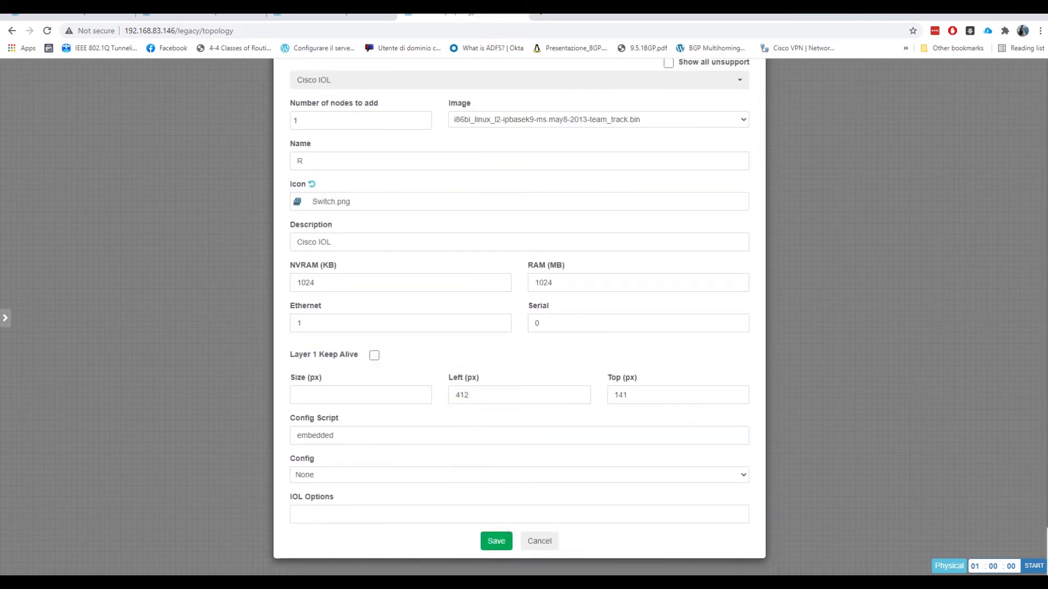
pyautogui.click(498, 548)
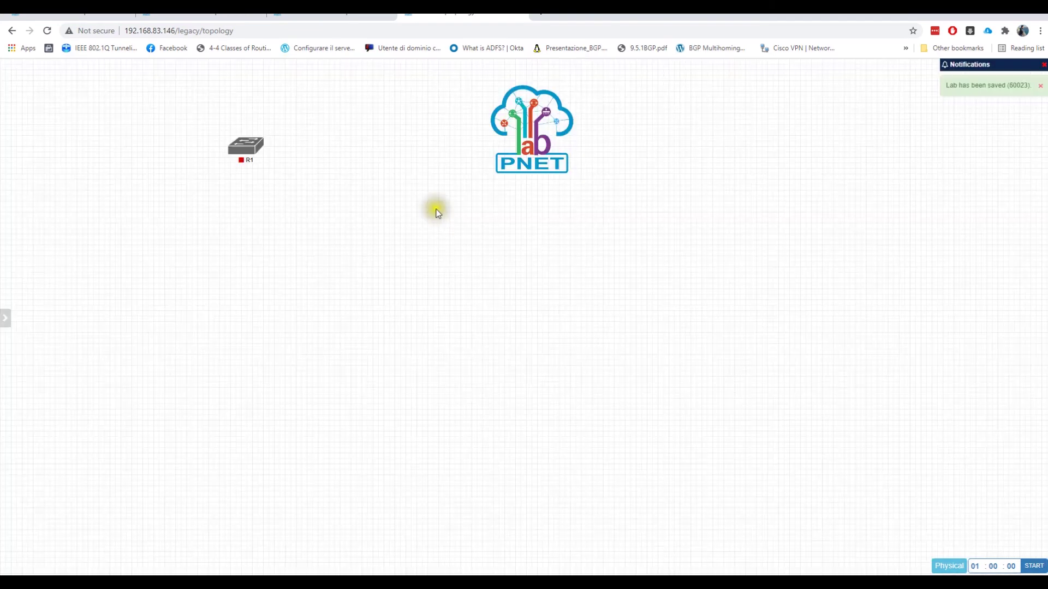
# - Move node R1 lower on the canvas and drag a link from it to empty space
pyautogui.moveTo(253, 144); pyautogui.dragTo(267, 240)
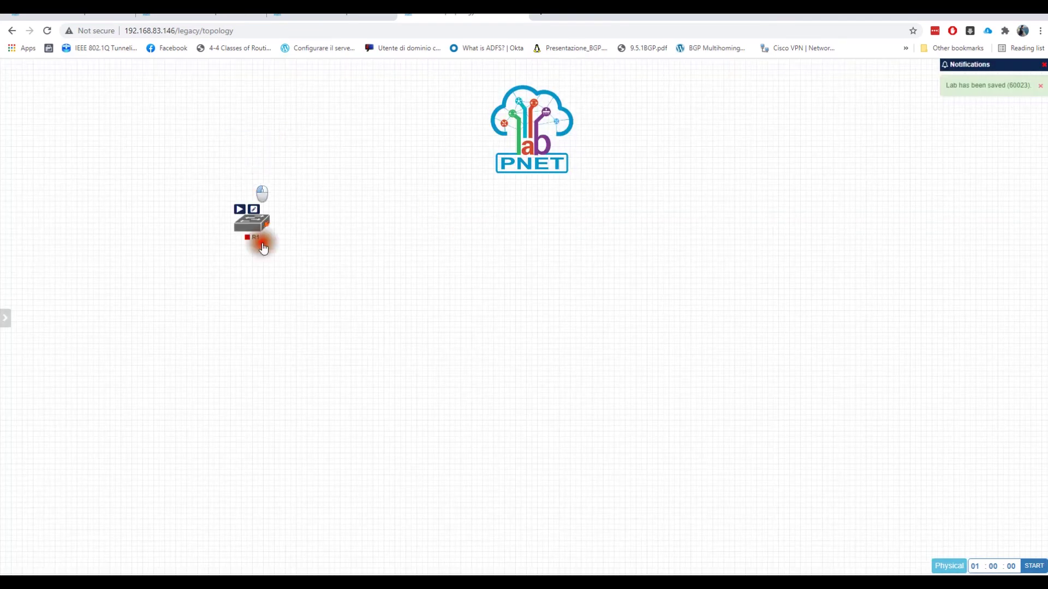
pyautogui.moveTo(278, 247)
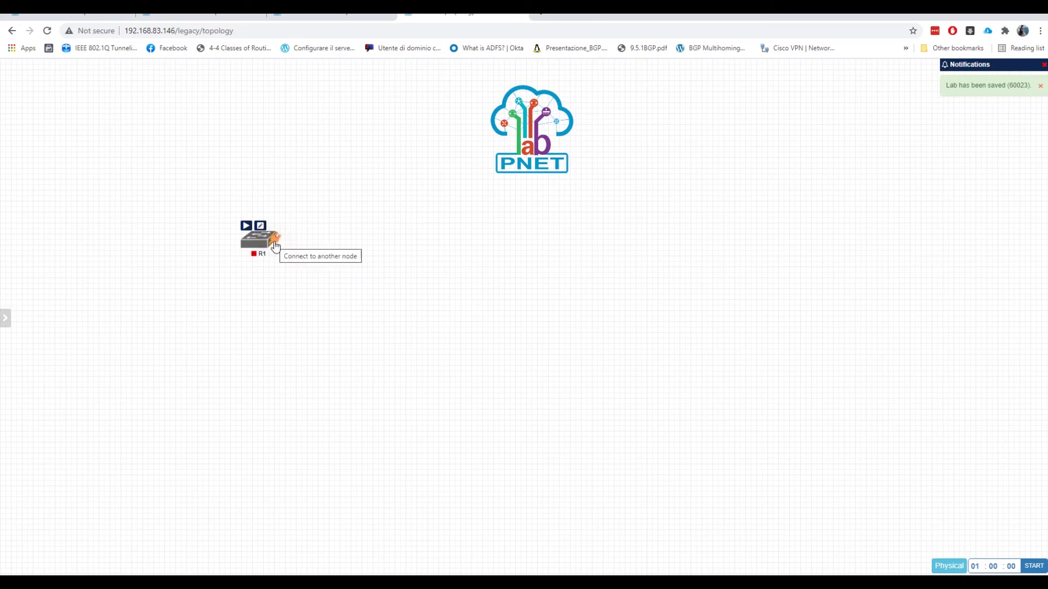
pyautogui.moveTo(275, 247); pyautogui.dragTo(377, 227)
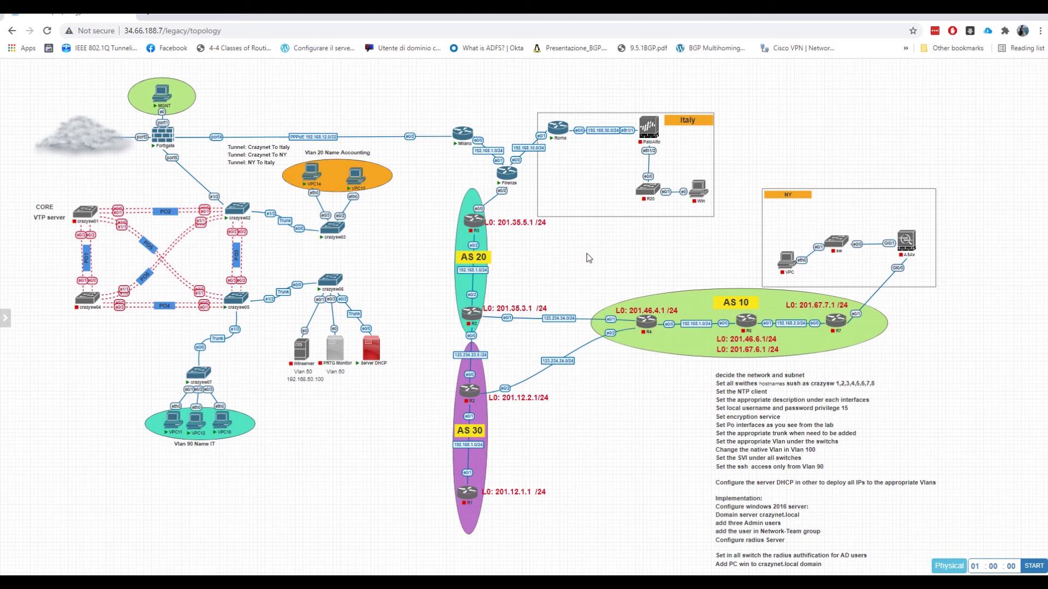
# - Close the crazynet training lab and switch to the Running Labs page
pyautogui.click(659, 358)
pyautogui.moveTo(6, 317)
pyautogui.click(37, 207)
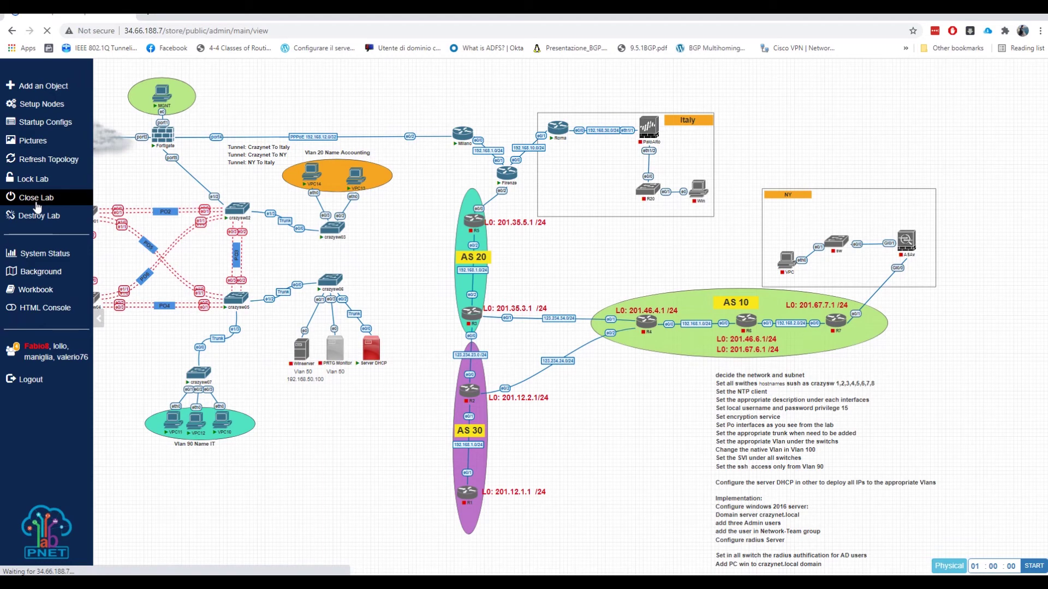
pyautogui.click(87, 241)
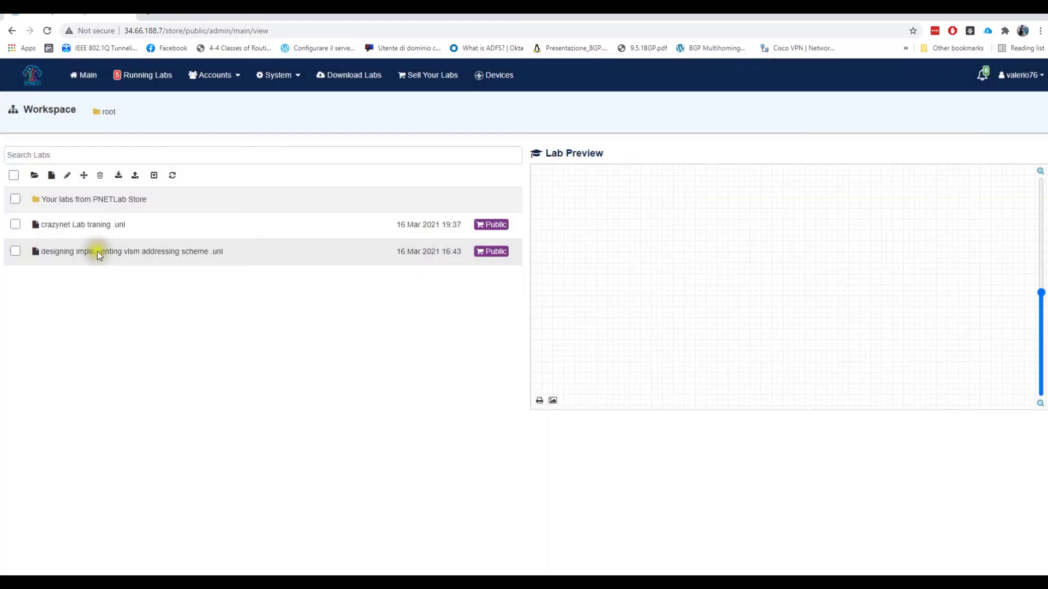
pyautogui.click(150, 77)
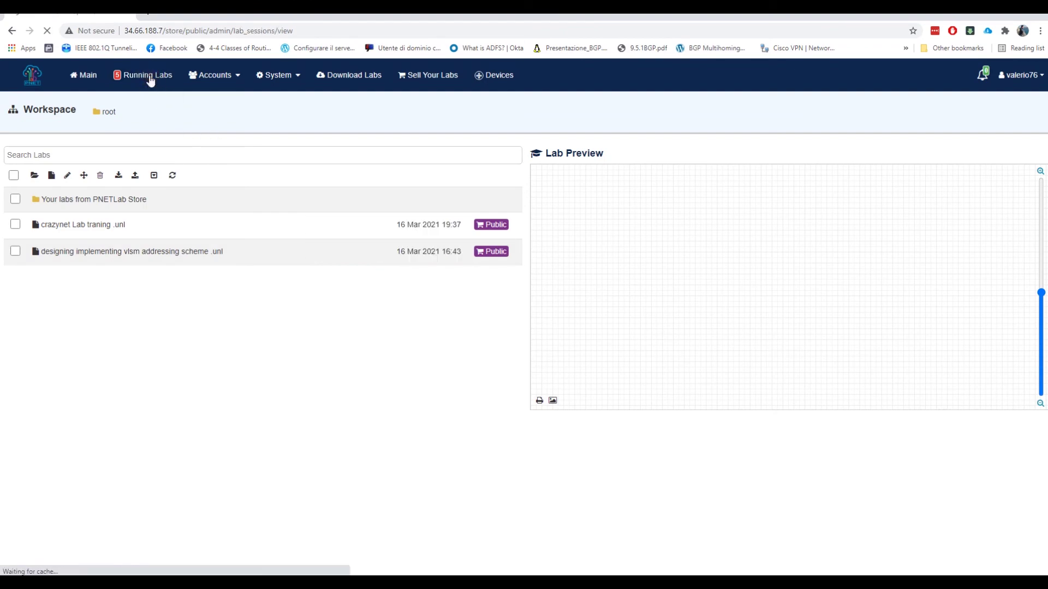
pyautogui.click(157, 127)
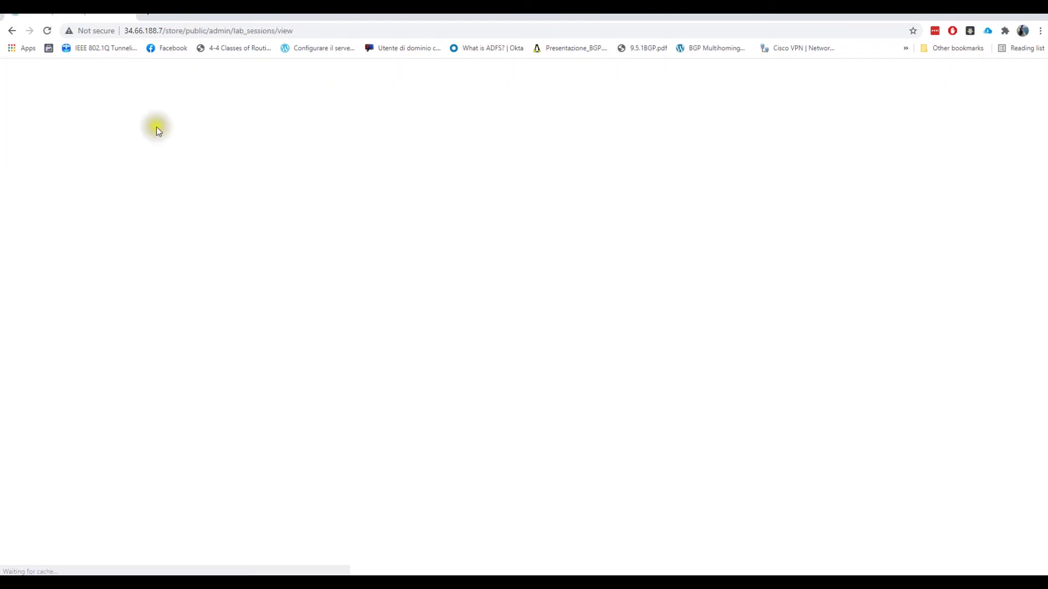
# - Join the running 'crazynet Lab traning' session (16 nodes) to reopen its AS 10/20/30 topology
pyautogui.click(239, 394)
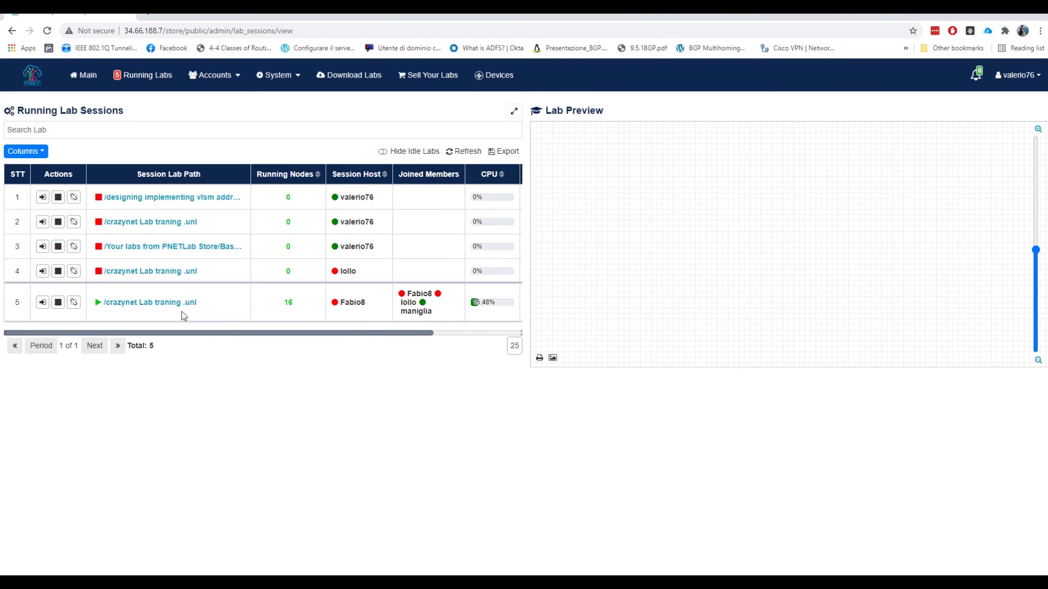
pyautogui.click(42, 303)
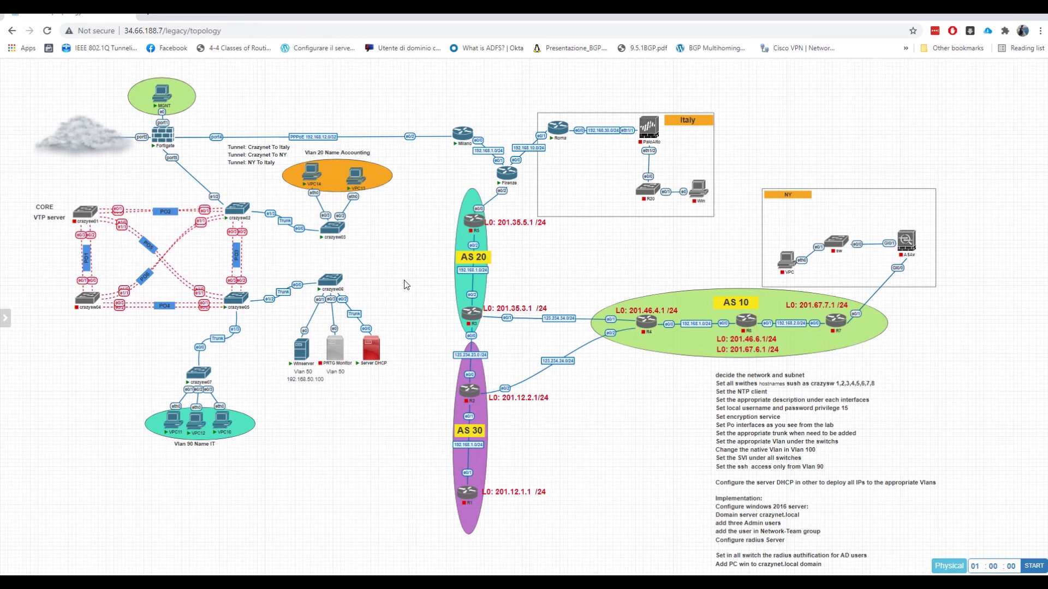
# - Launch the Winserver node's console through ultravnc_wrapper and move its QEMU window right of the topology
pyautogui.moveTo(307, 361)
pyautogui.click(304, 354)
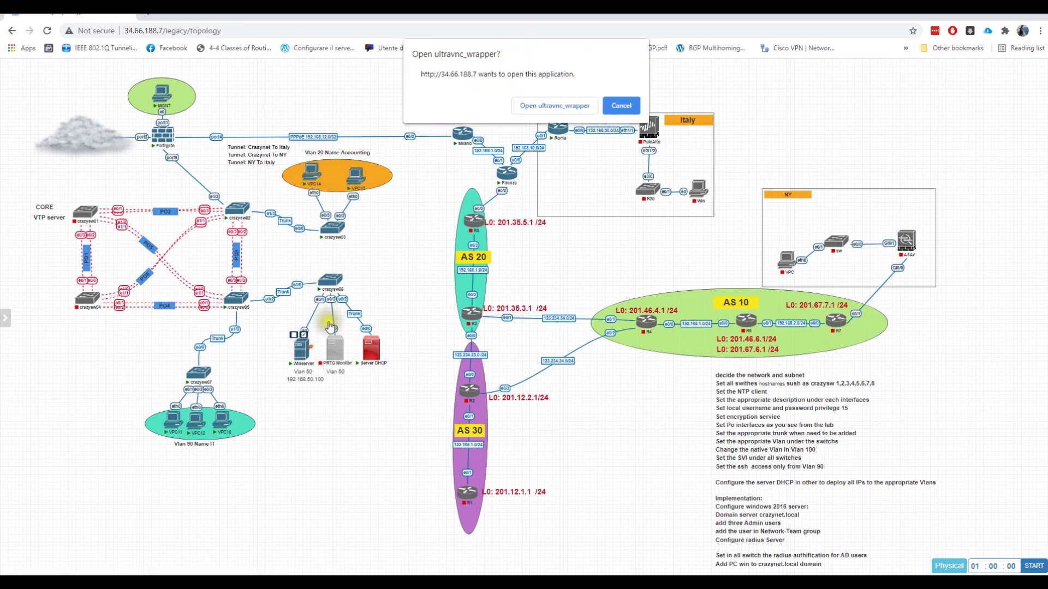
pyautogui.click(543, 105)
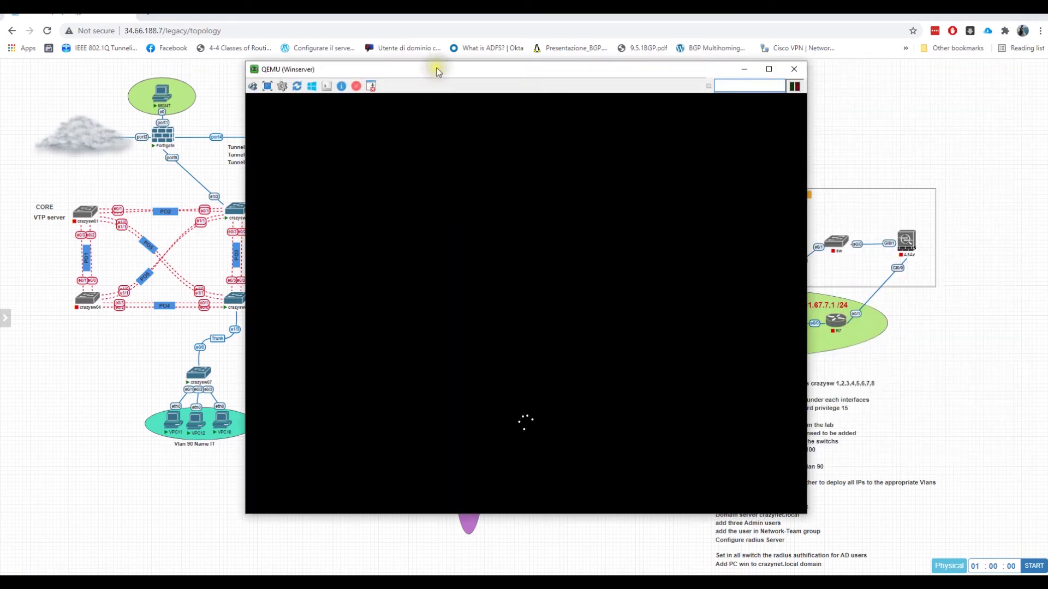
pyautogui.moveTo(436, 70); pyautogui.dragTo(635, 34)
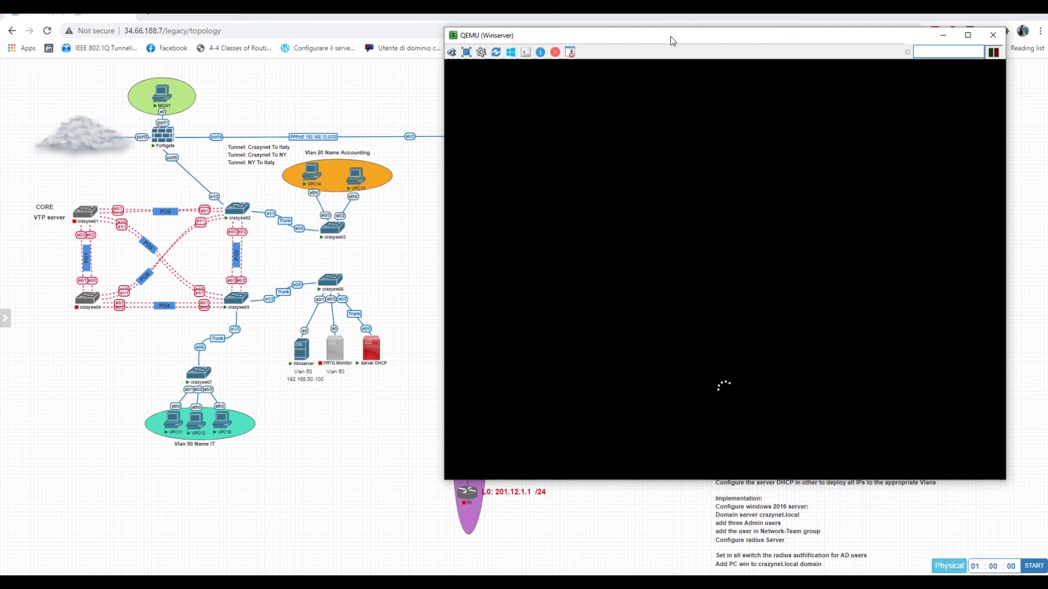
pyautogui.click(252, 208)
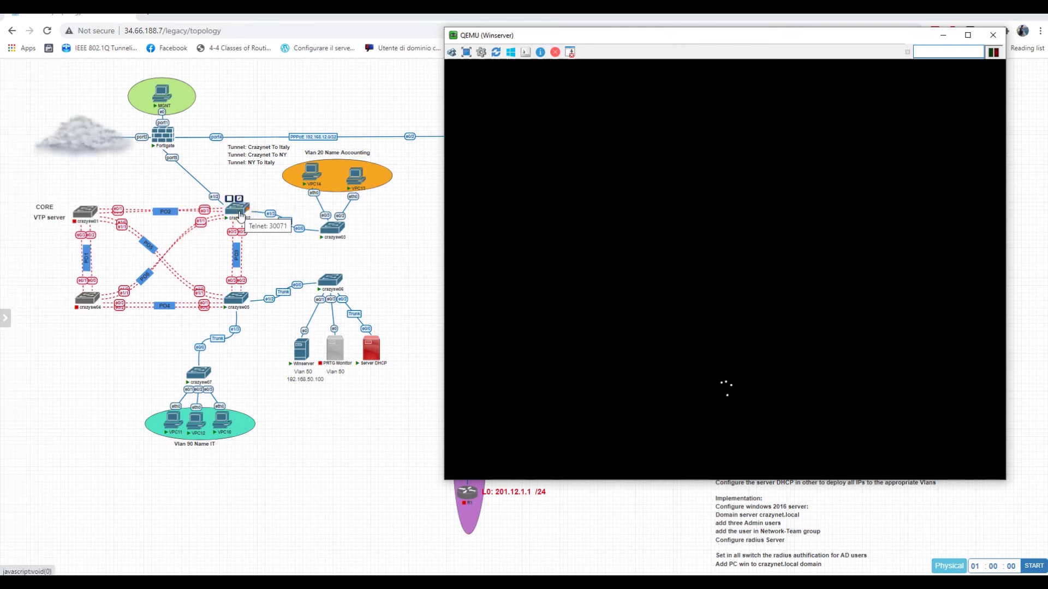
pyautogui.click(246, 217)
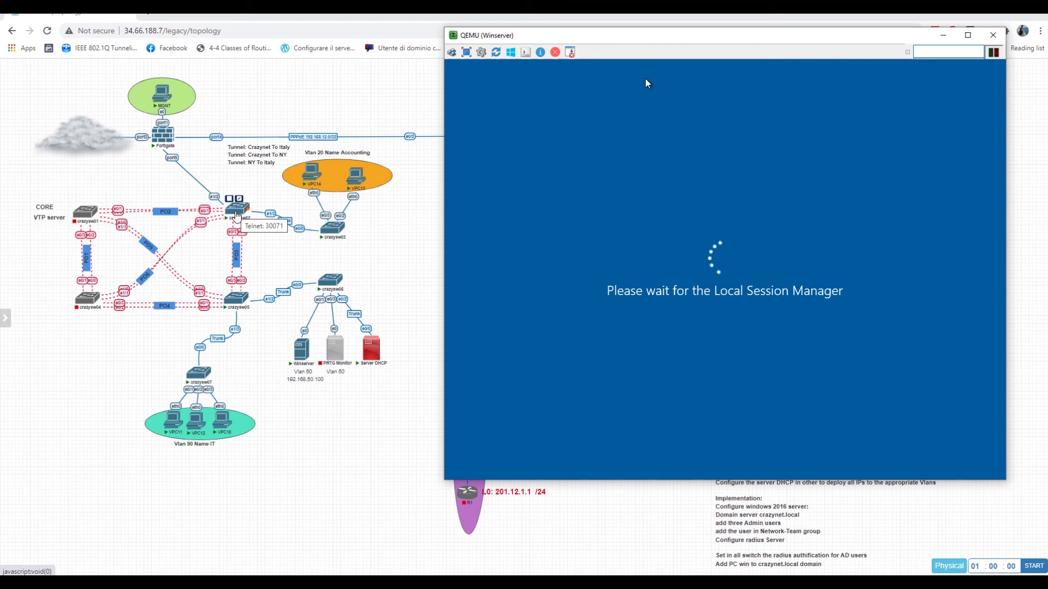
pyautogui.moveTo(84, 217)
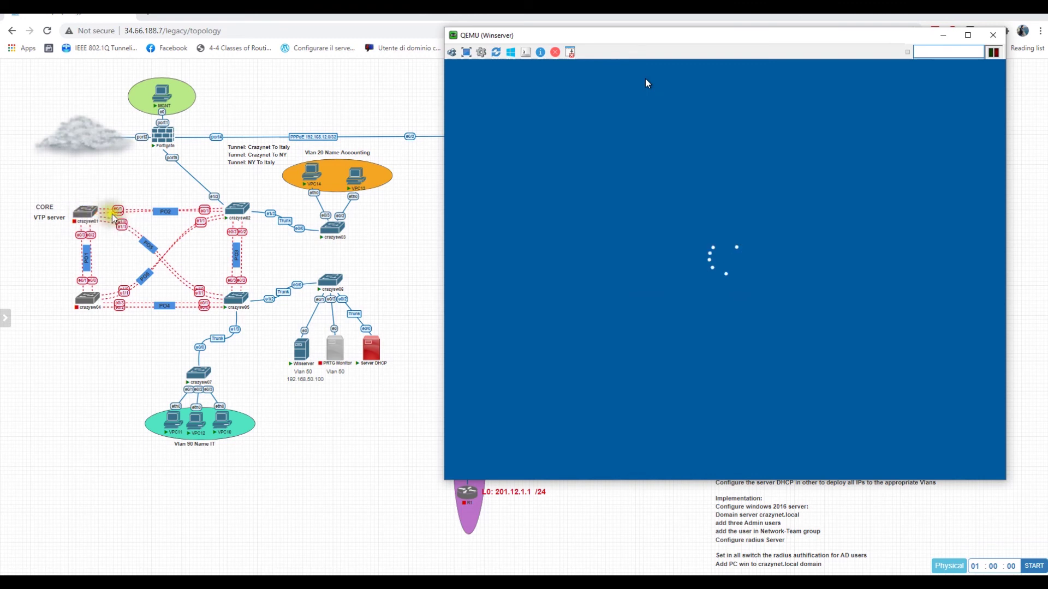
pyautogui.moveTo(229, 213)
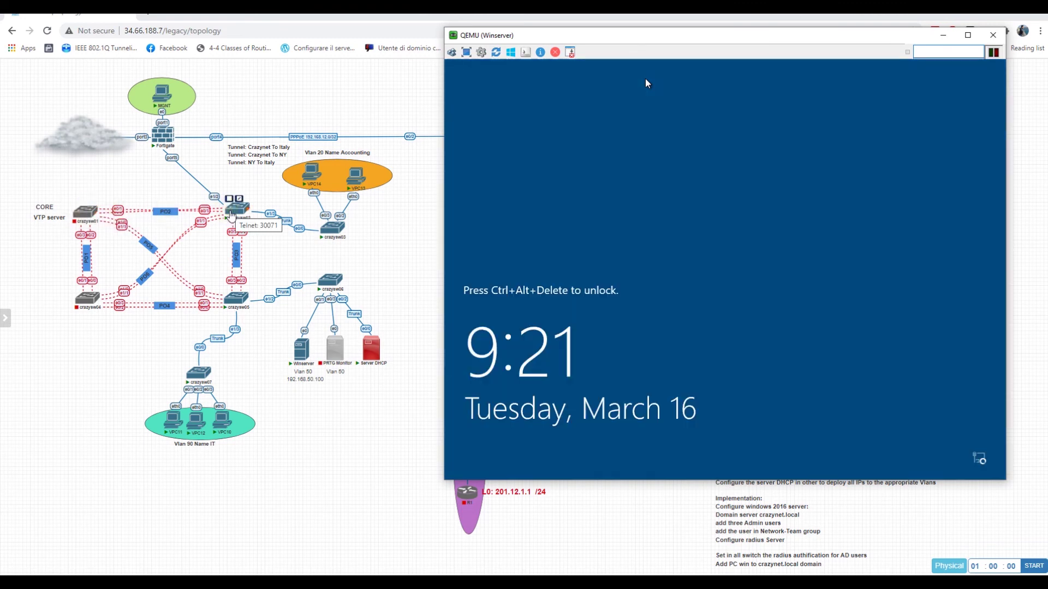
pyautogui.moveTo(339, 234)
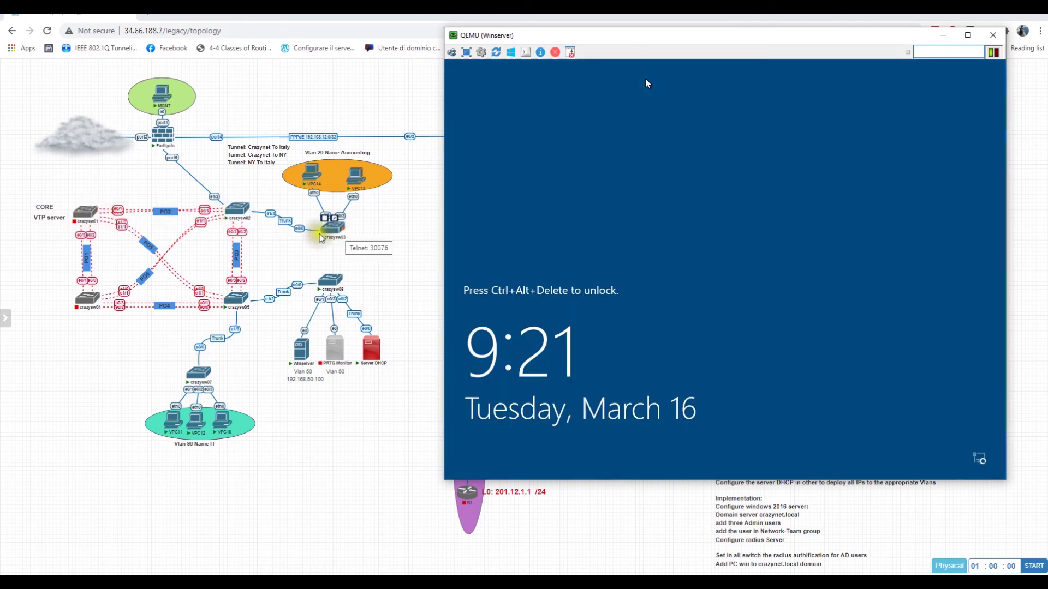
pyautogui.moveTo(86, 308)
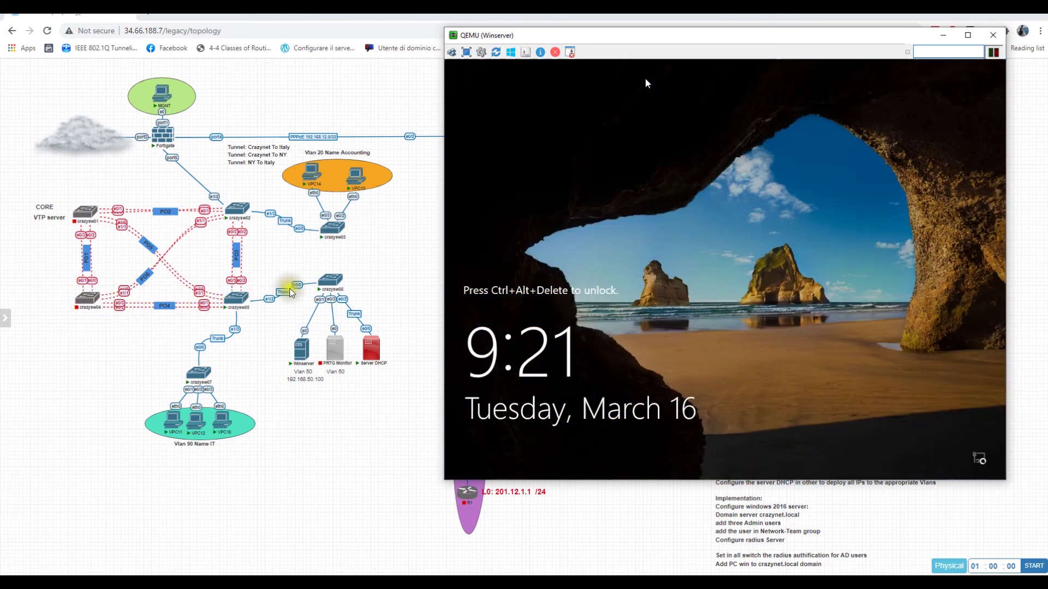
pyautogui.moveTo(197, 373)
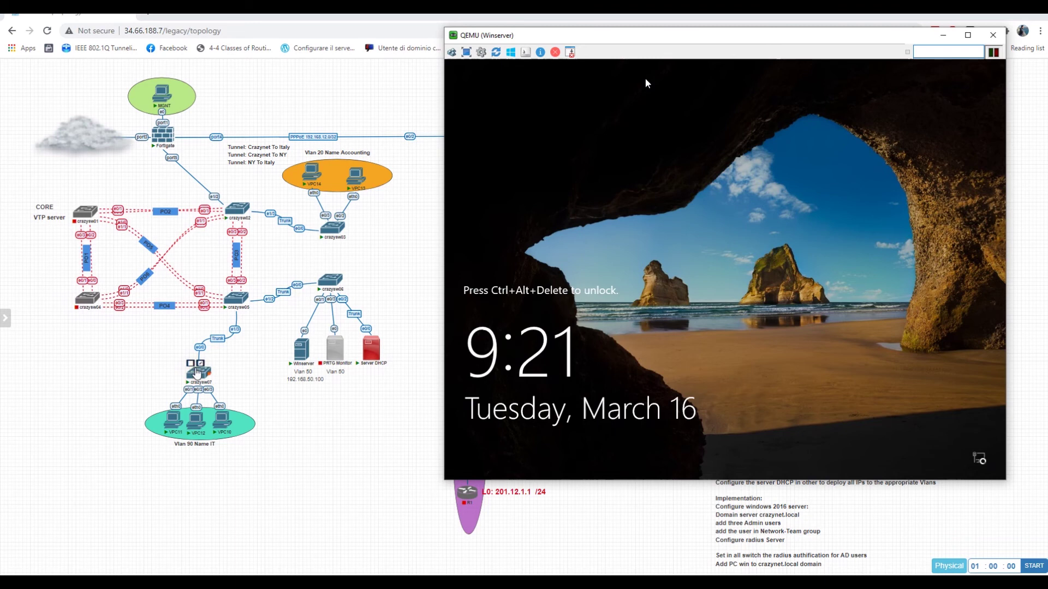